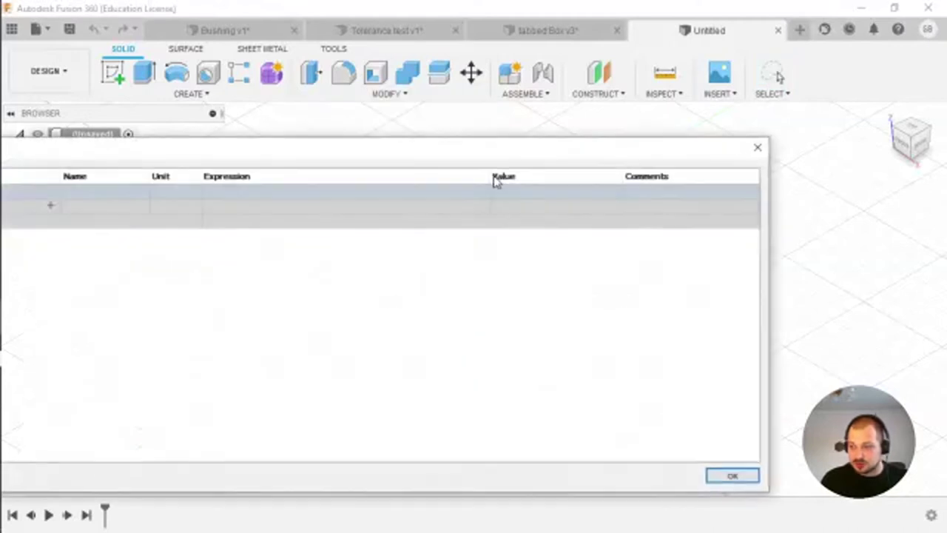
- Add a user parameter named h with unit mm and expression 30
drag(870, 152, 307, 148)
drag(252, 122, 697, 89)
click(514, 140)
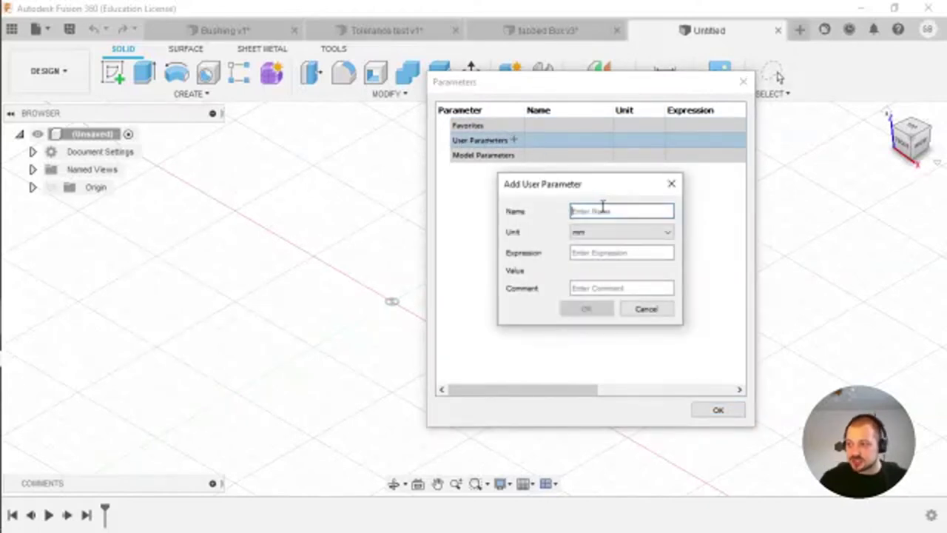
key(Tab)
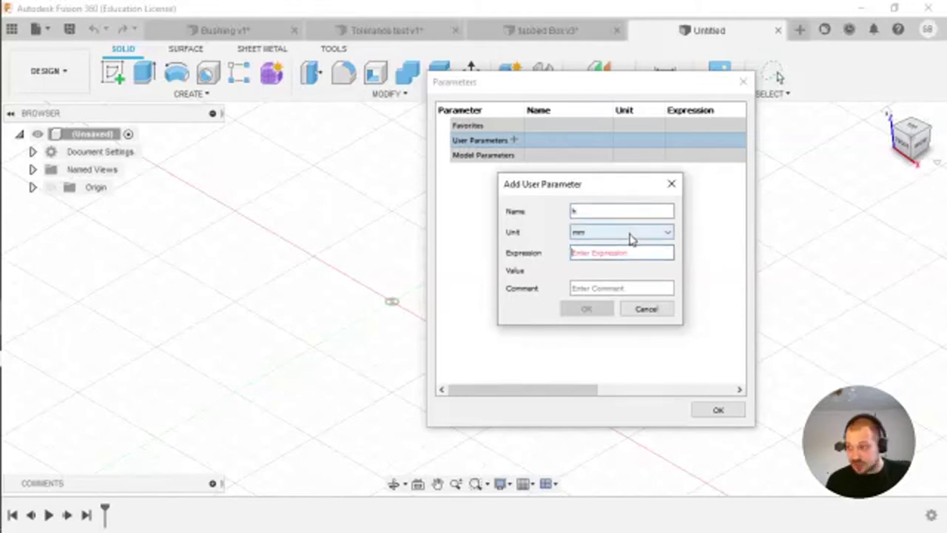
text(30)
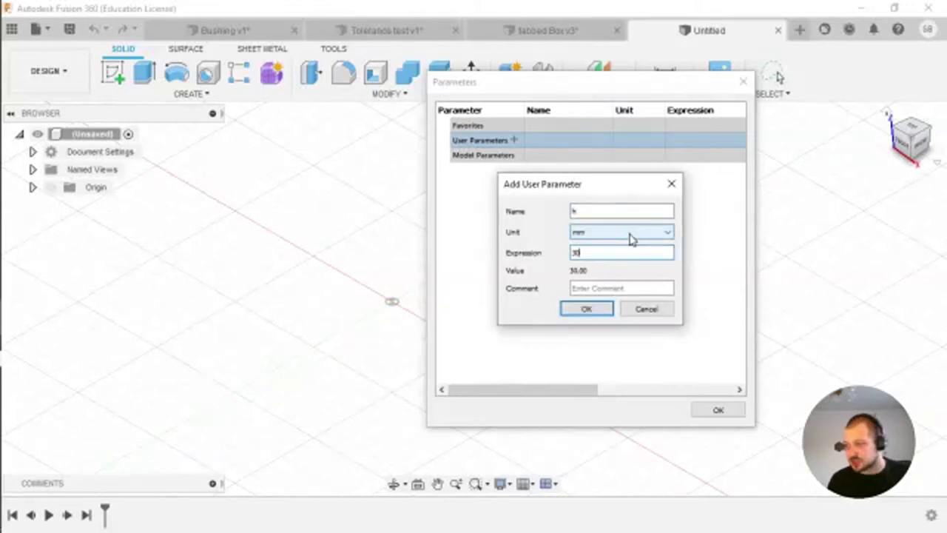
click(594, 314)
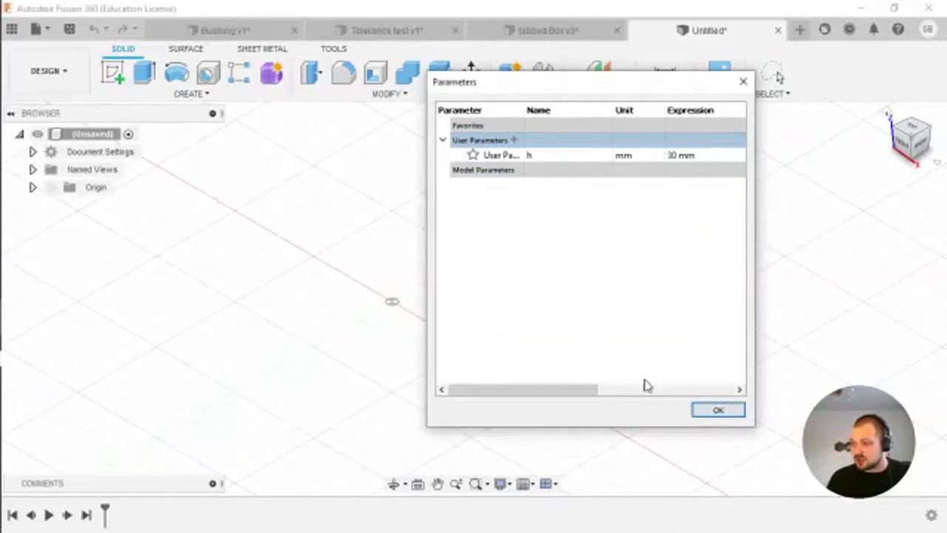
- Add a user parameter named d with unit mm and expression 70, and close the parameter list
click(513, 140)
text(d)
click(591, 254)
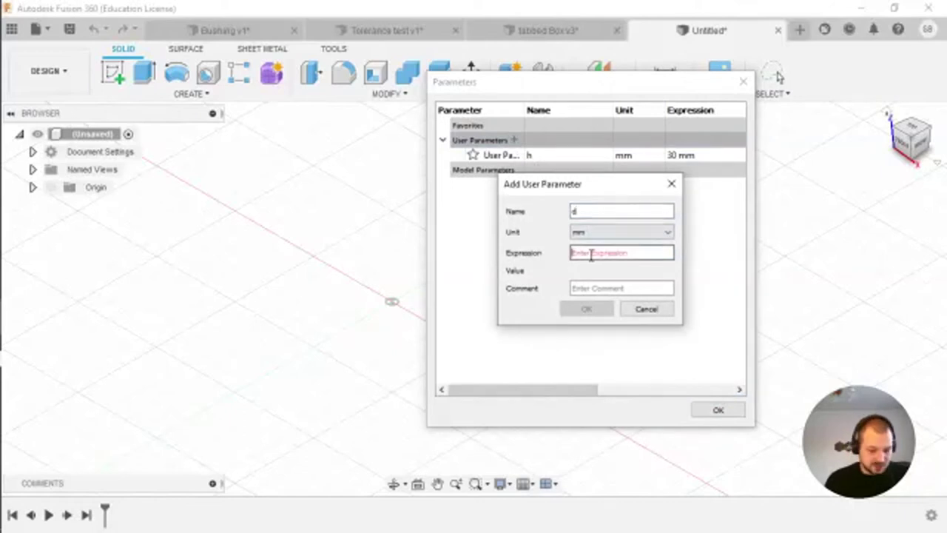
text(70)
click(577, 313)
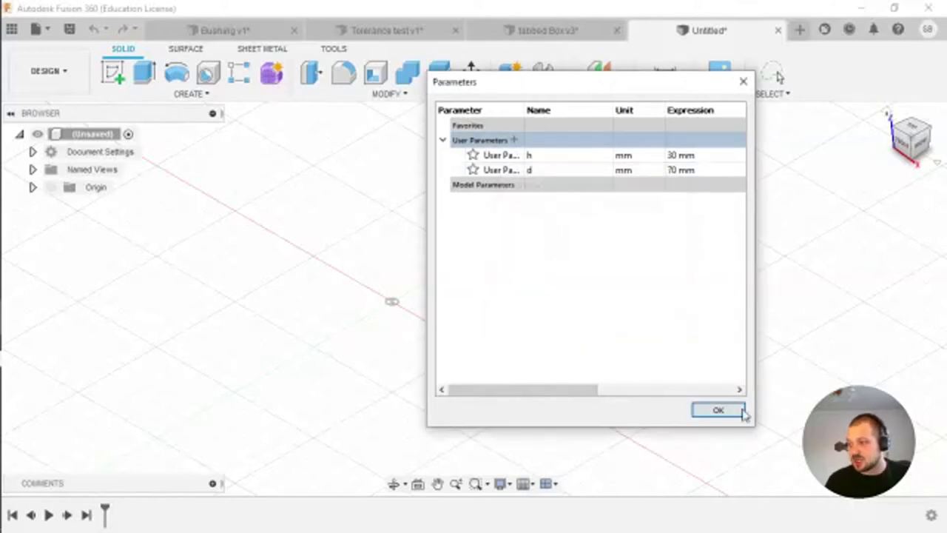
click(717, 409)
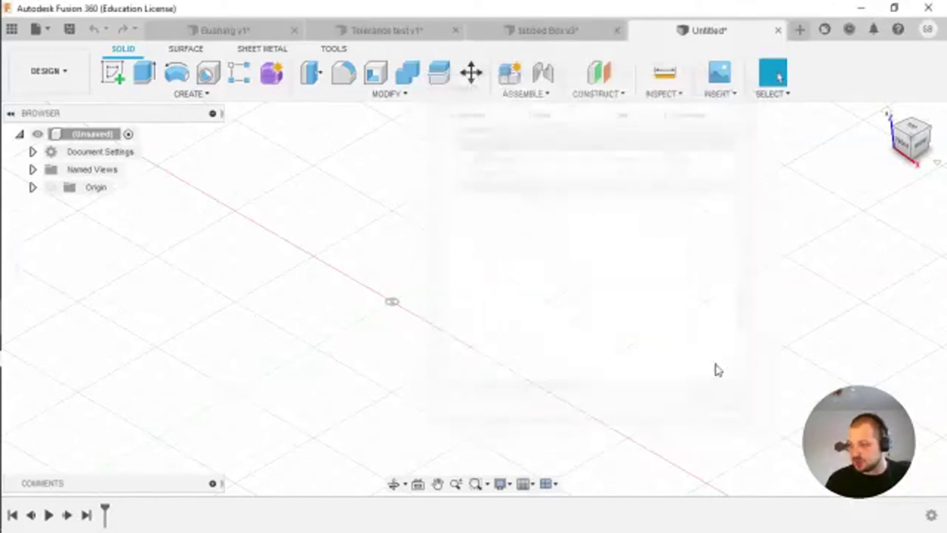
- Examine the finished model in the Tolerance test design from different angles and return to the untitled design
click(113, 72)
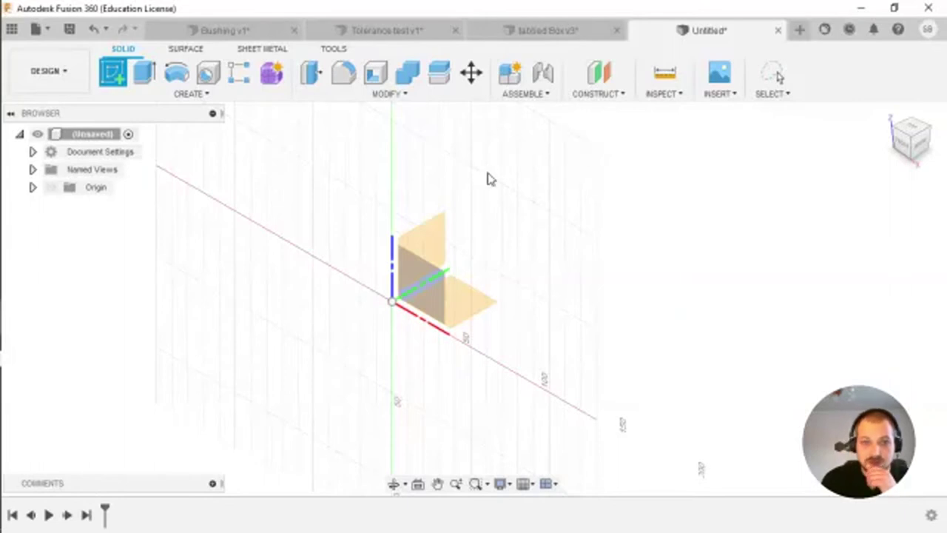
click(403, 33)
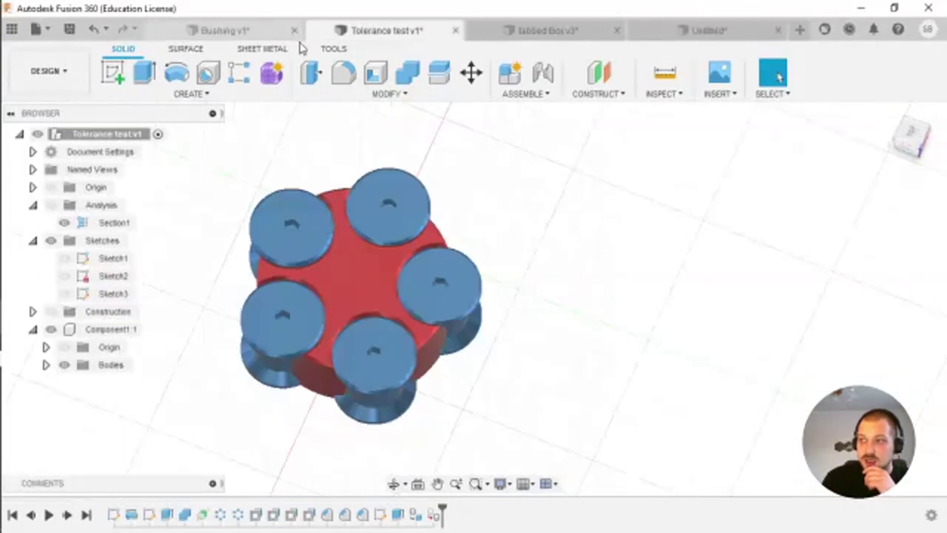
middle_drag(389, 187, 411, 194)
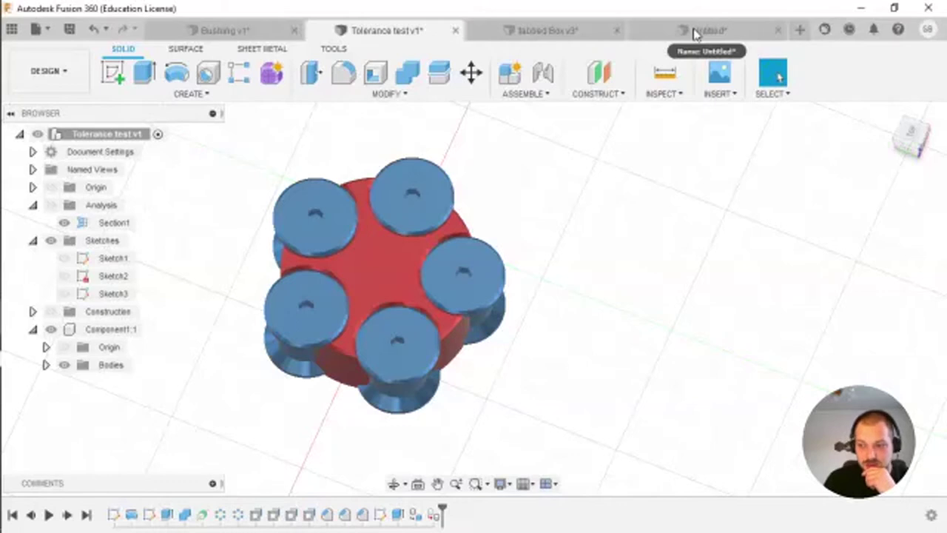
middle_drag(561, 200, 584, 212)
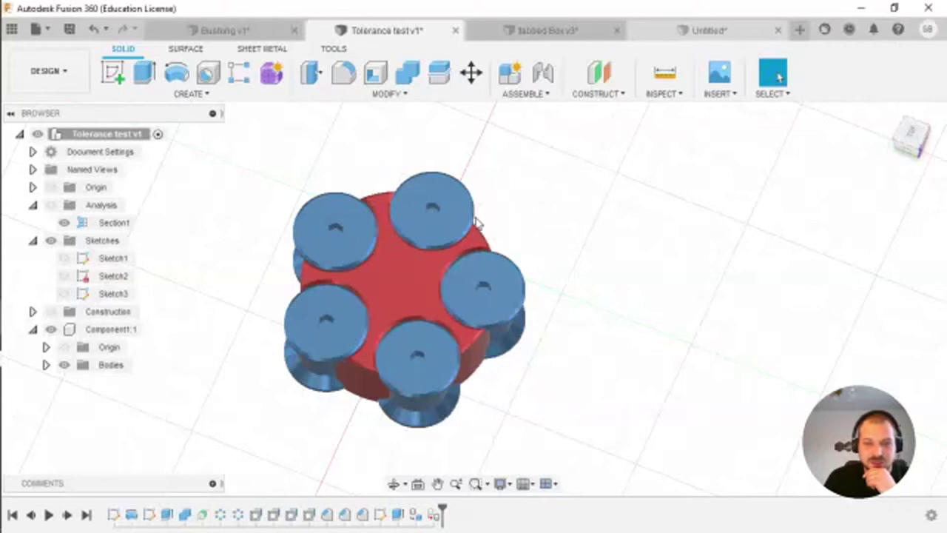
shift+middle_drag(433, 248, 385, 274)
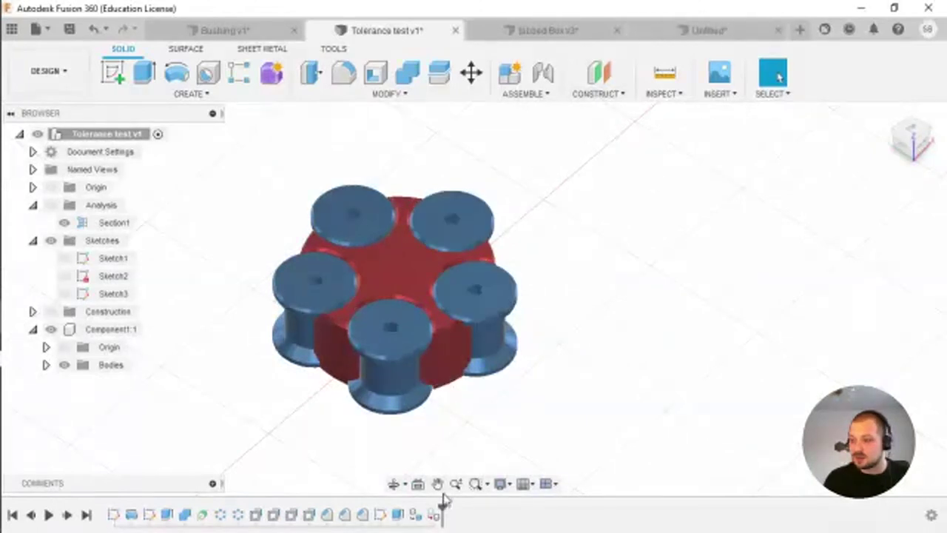
click(699, 31)
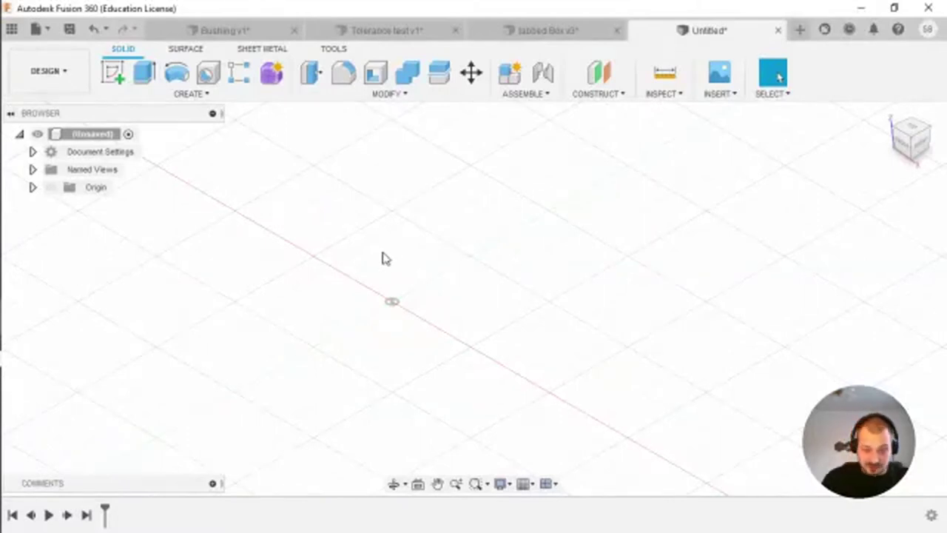
- Review the General and Design preferences, including the design history setting, and close the preferences
click(928, 29)
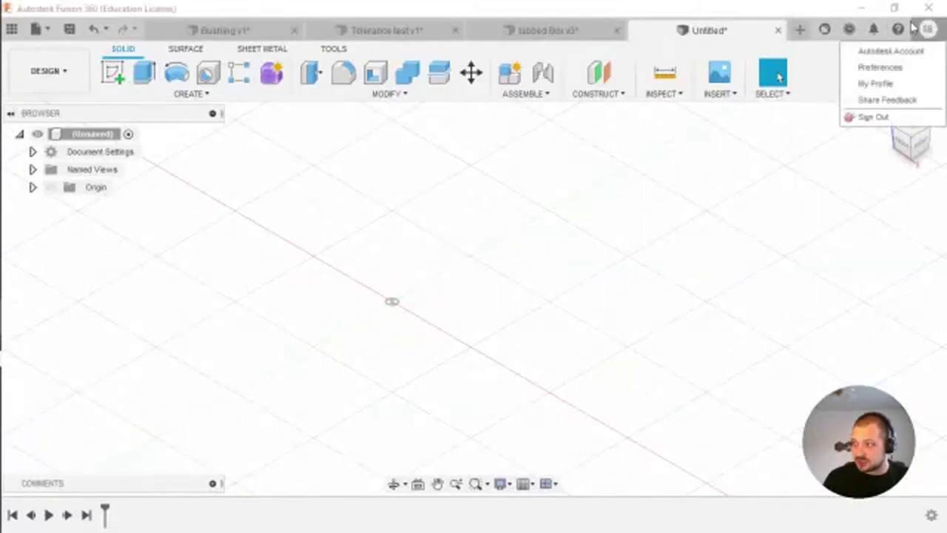
click(876, 69)
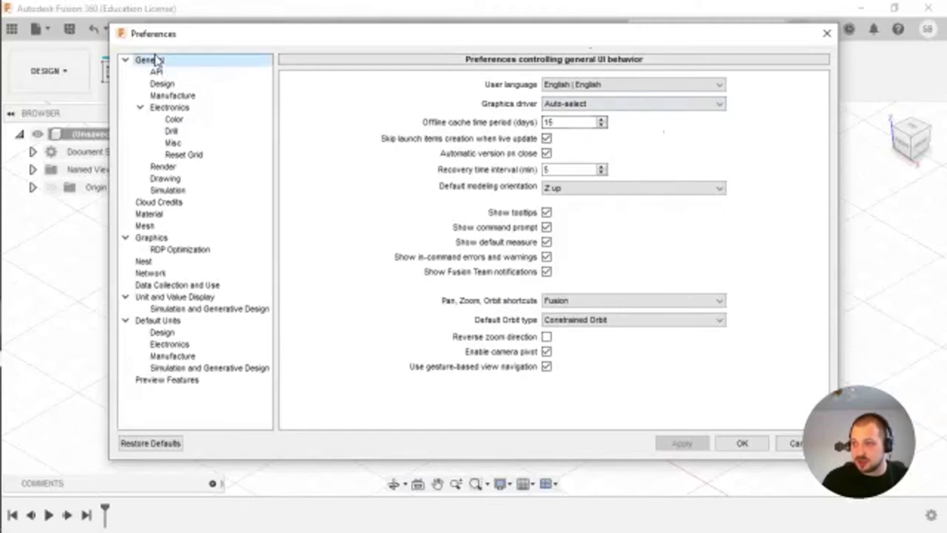
click(162, 83)
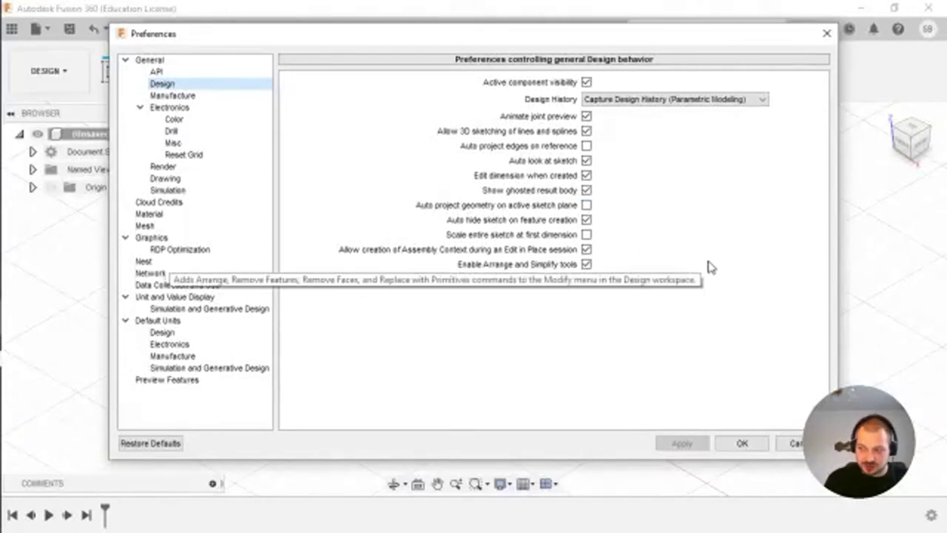
click(738, 444)
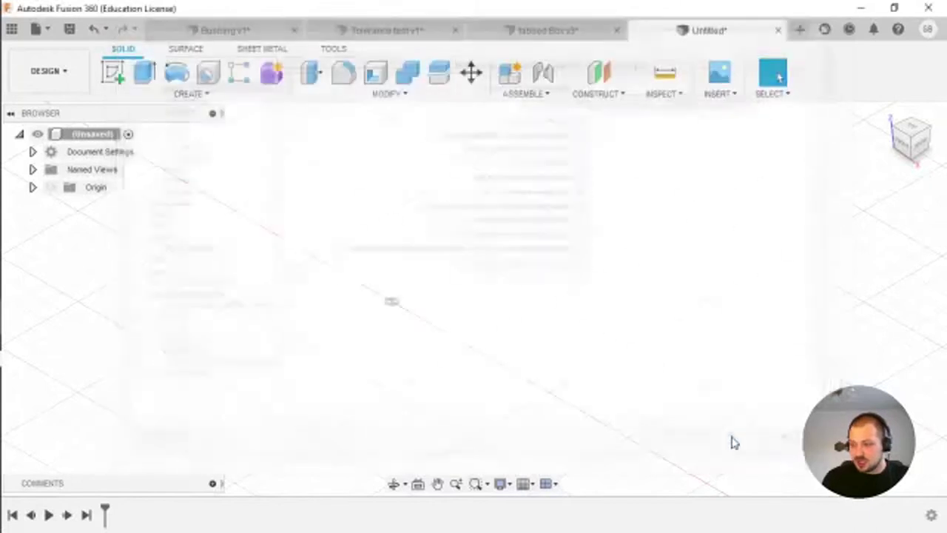
- Roll back the Tolerance test design's timeline, replay its feature history to the end, and return to the untitled design
click(551, 29)
click(397, 29)
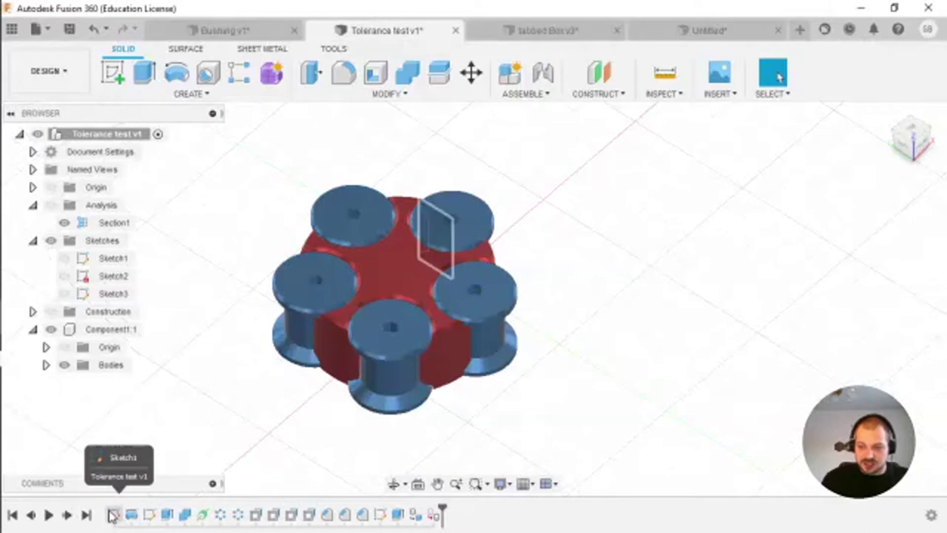
drag(442, 516, 123, 512)
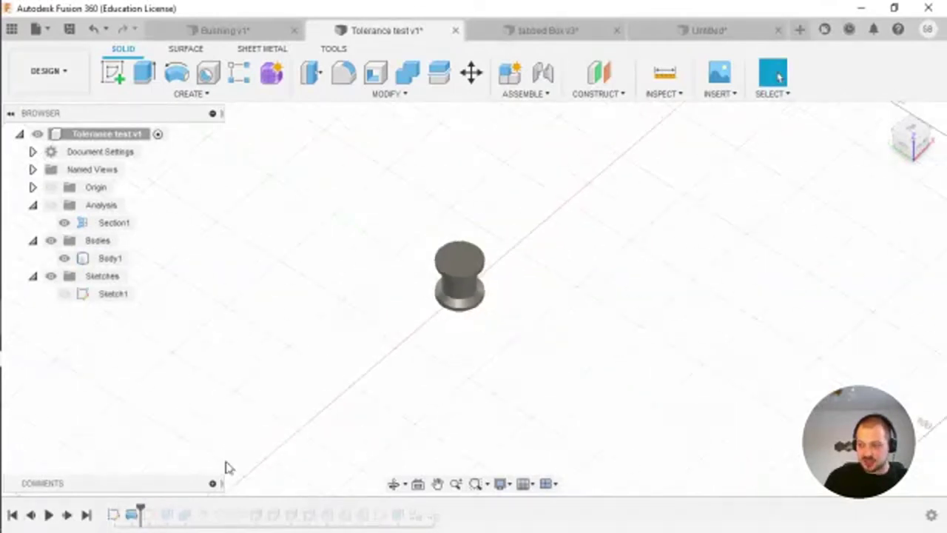
click(48, 515)
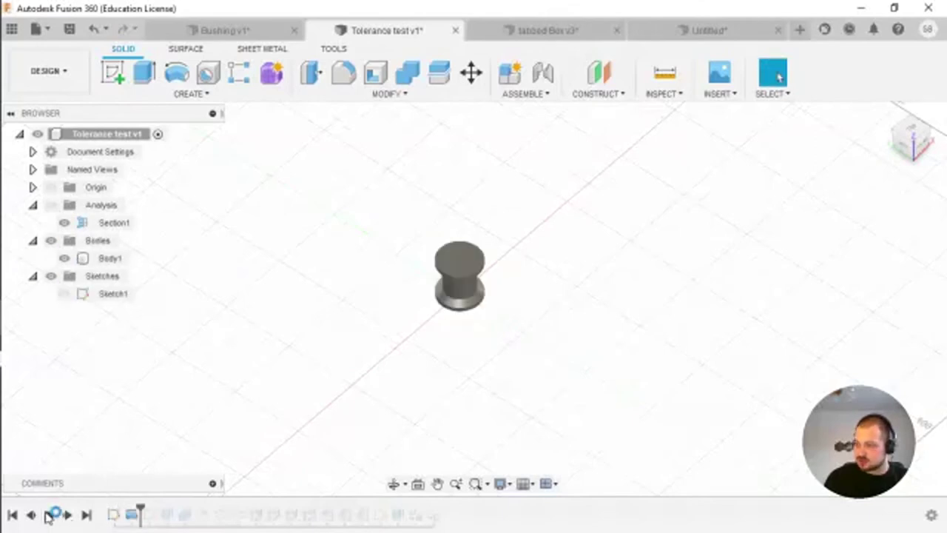
click(47, 515)
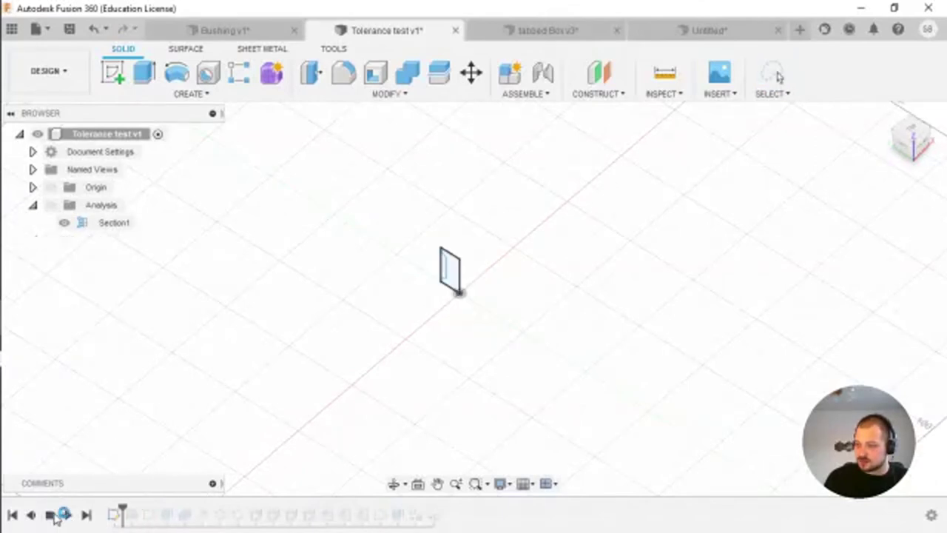
click(49, 515)
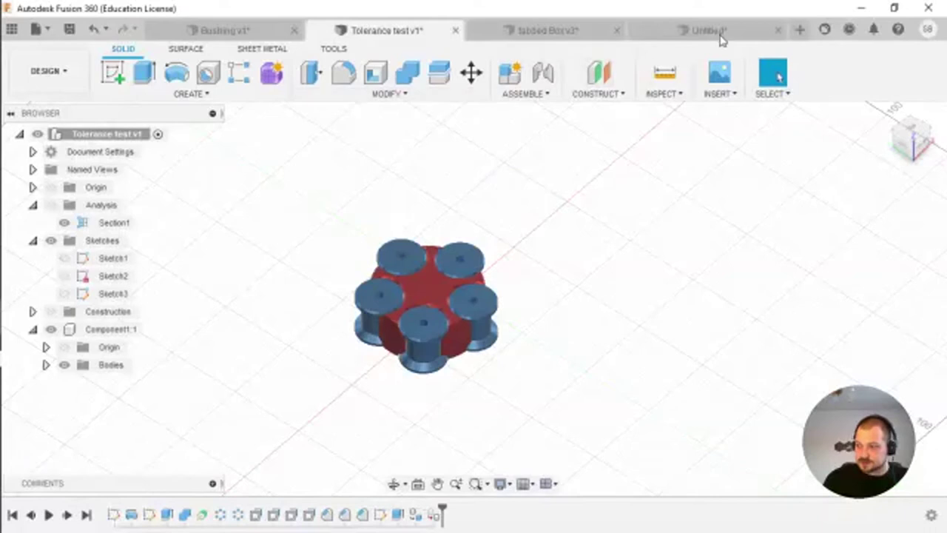
click(725, 31)
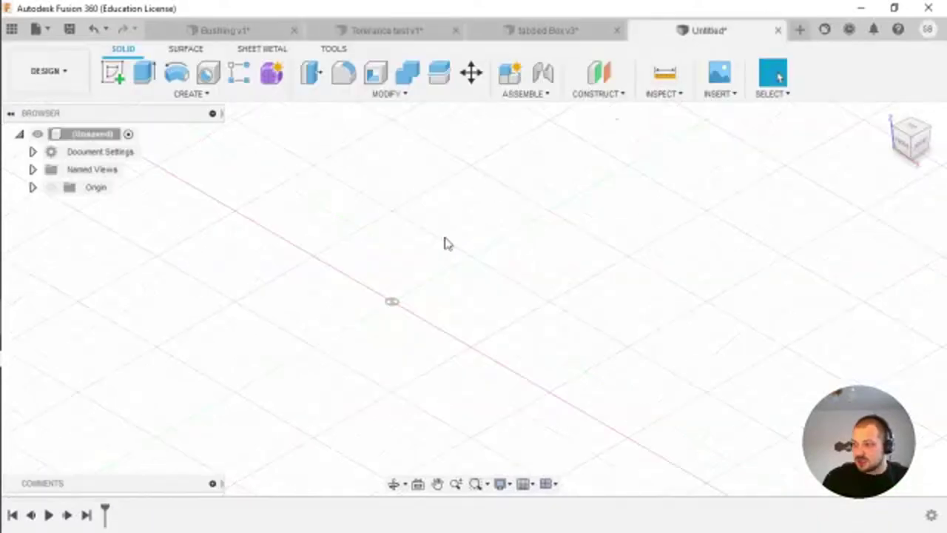
- Start a sketch on the vertical YZ origin plane and orient the view to look straight at it
click(112, 71)
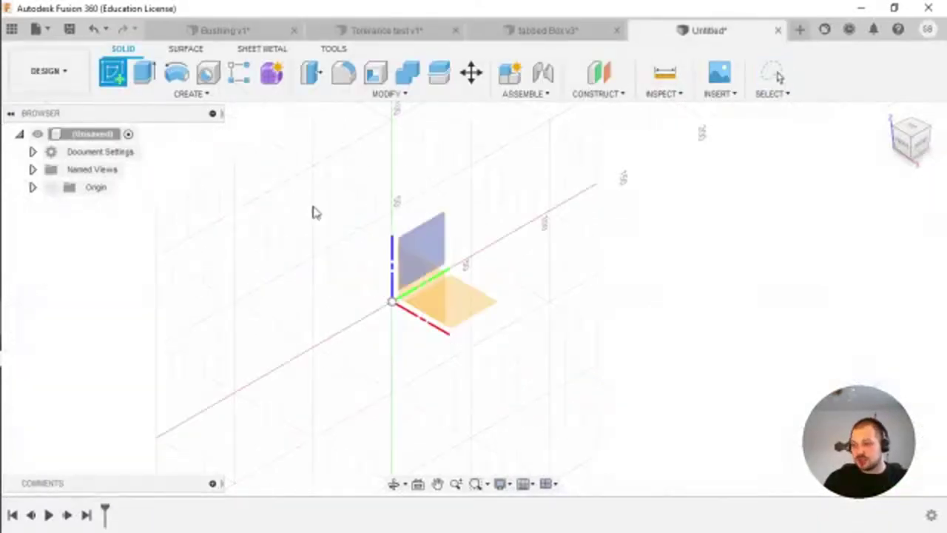
click(422, 244)
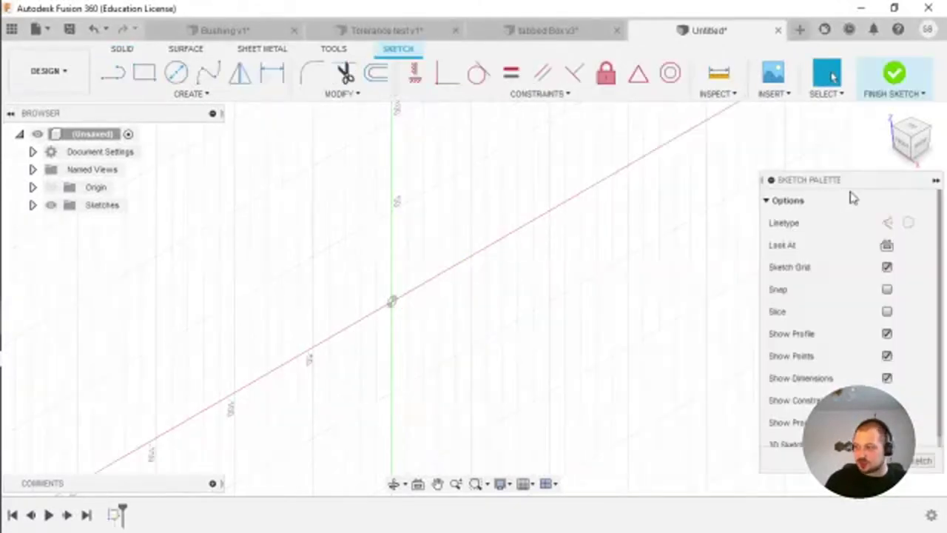
click(32, 205)
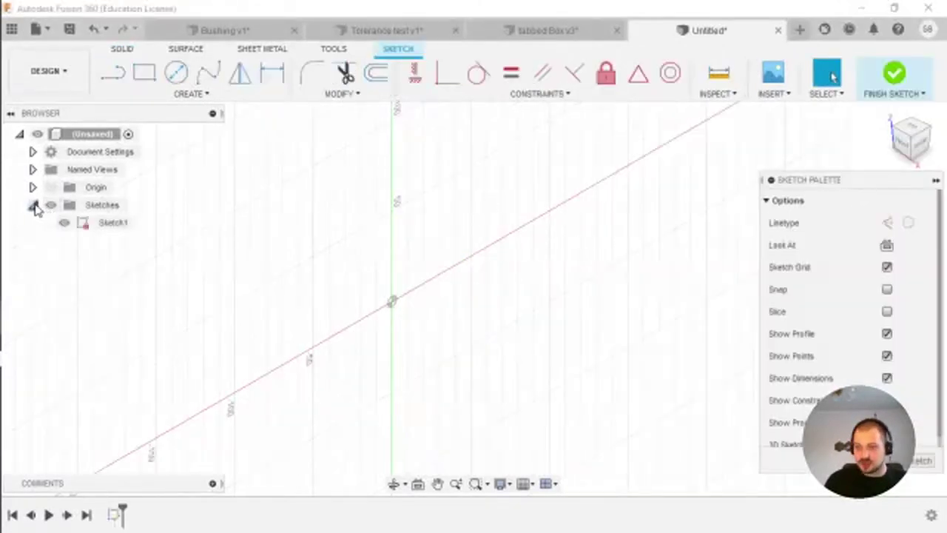
click(110, 225)
right_click(123, 224)
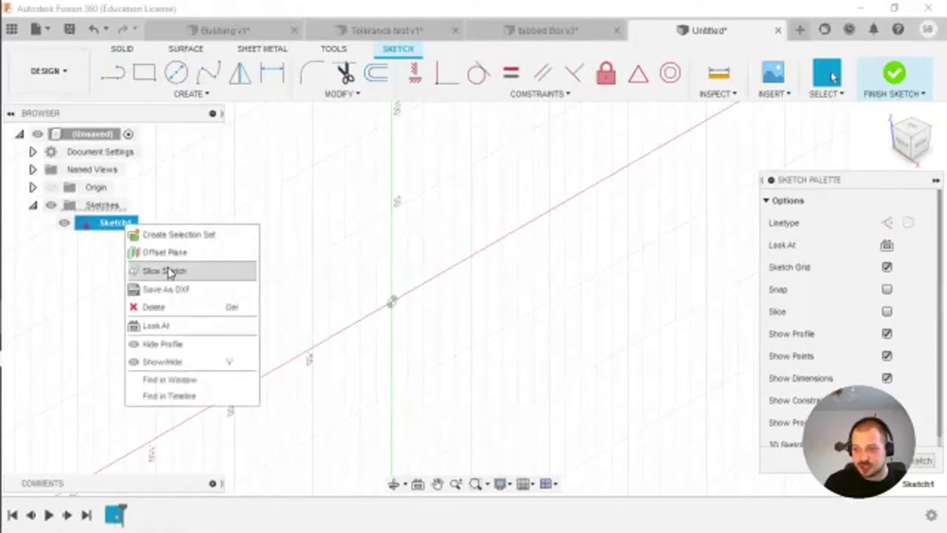
click(156, 325)
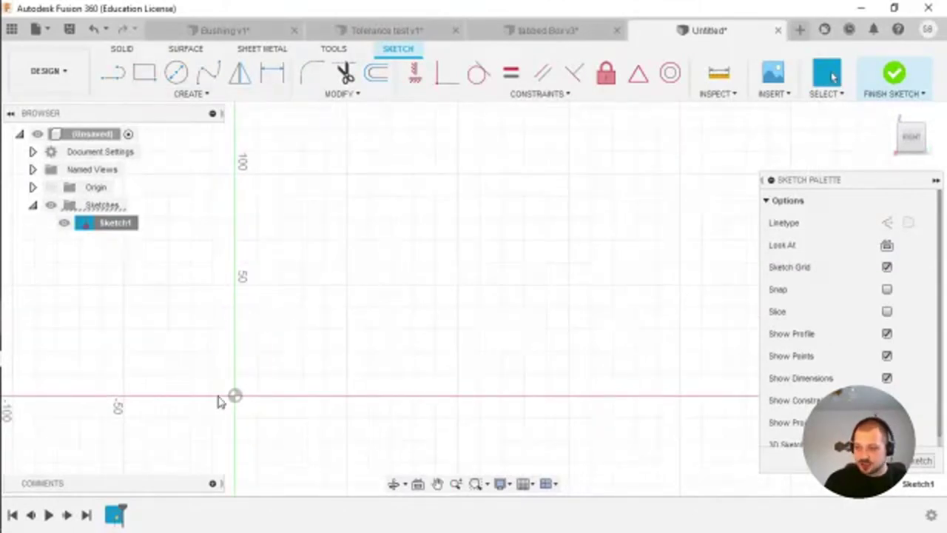
click(887, 268)
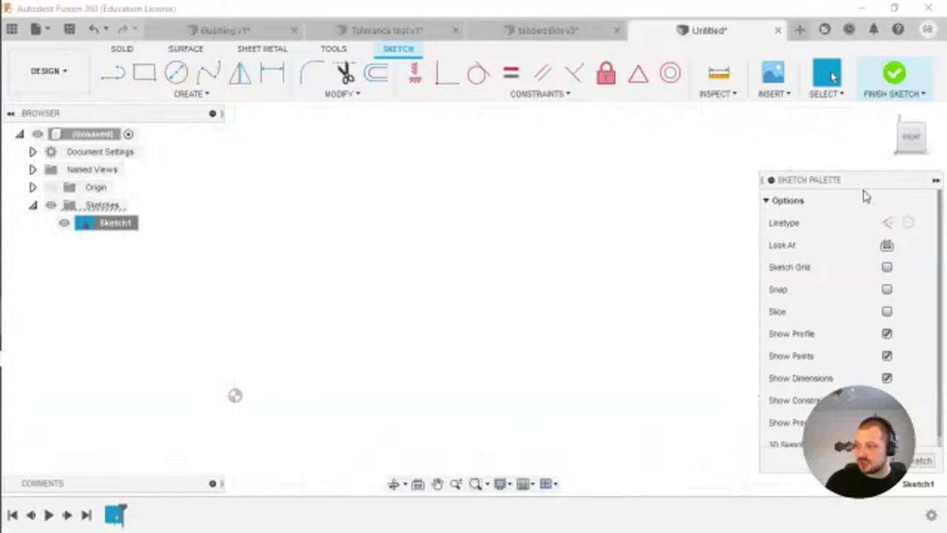
click(887, 268)
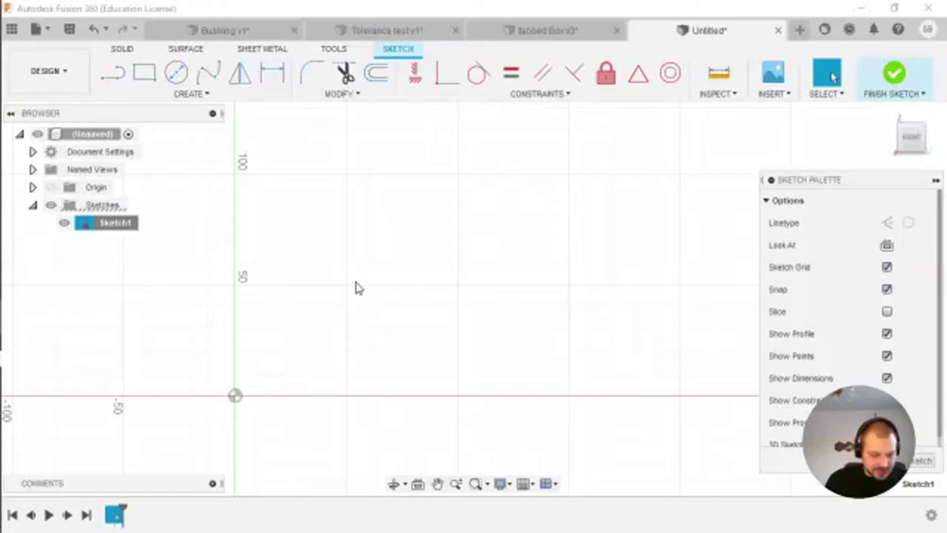
key(r)
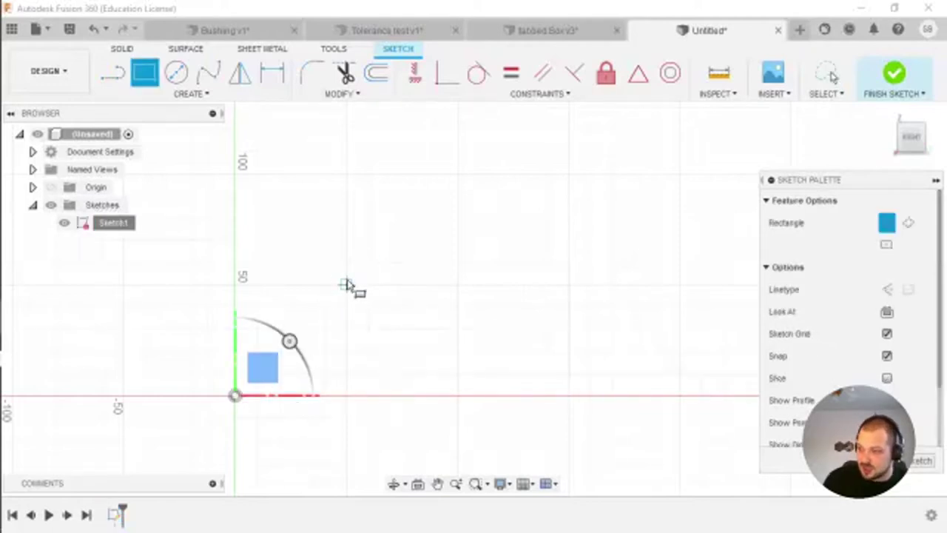
click(347, 284)
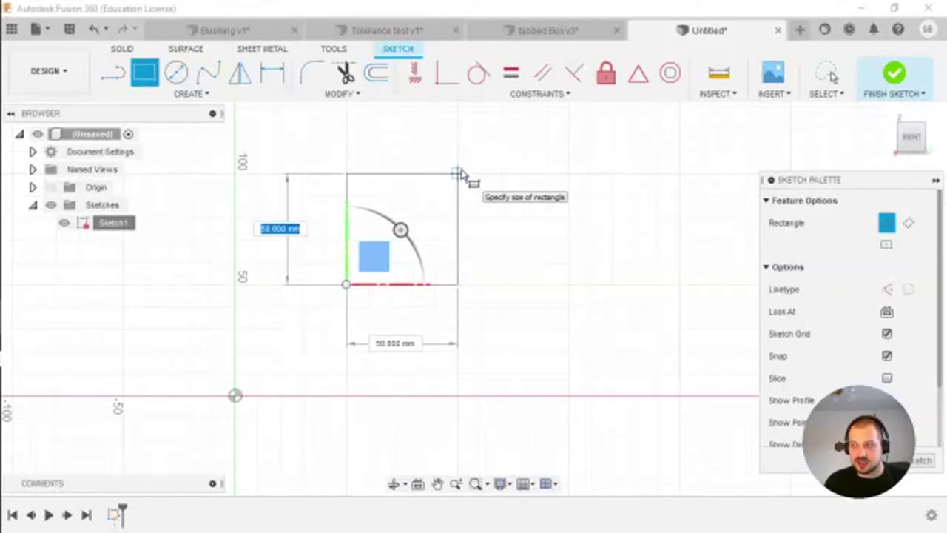
key(Escape)
click(887, 289)
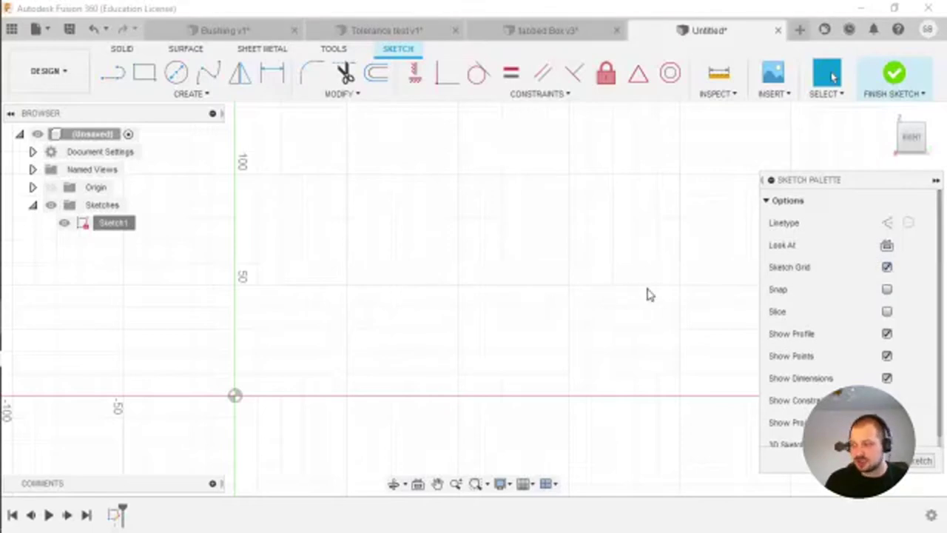
- Hide the sketch grid and draw a rectangle from the origin with height h and width h/2
click(888, 267)
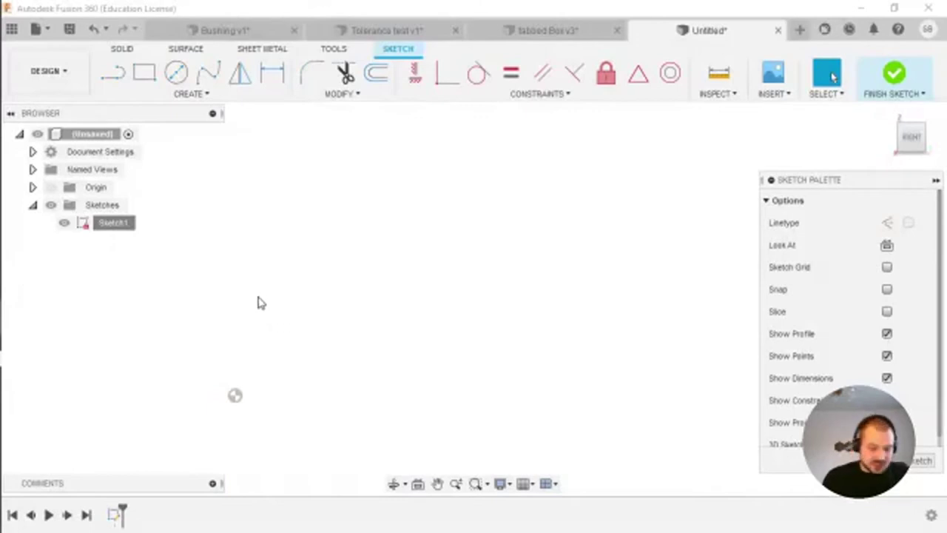
key(r)
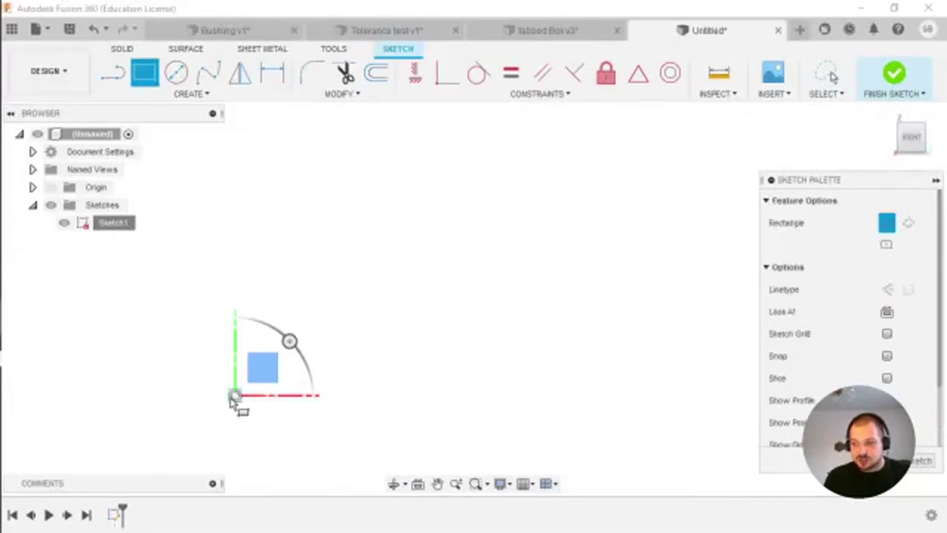
click(234, 394)
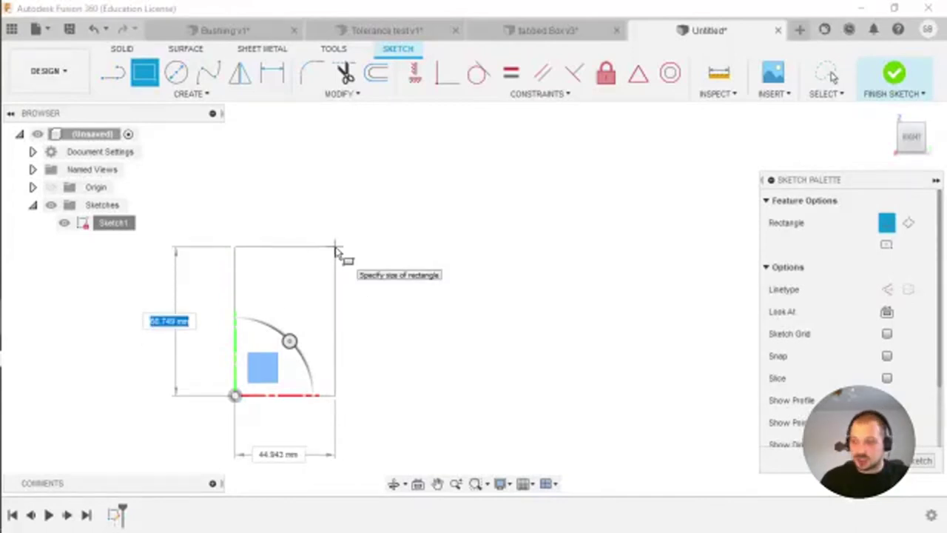
text(h)
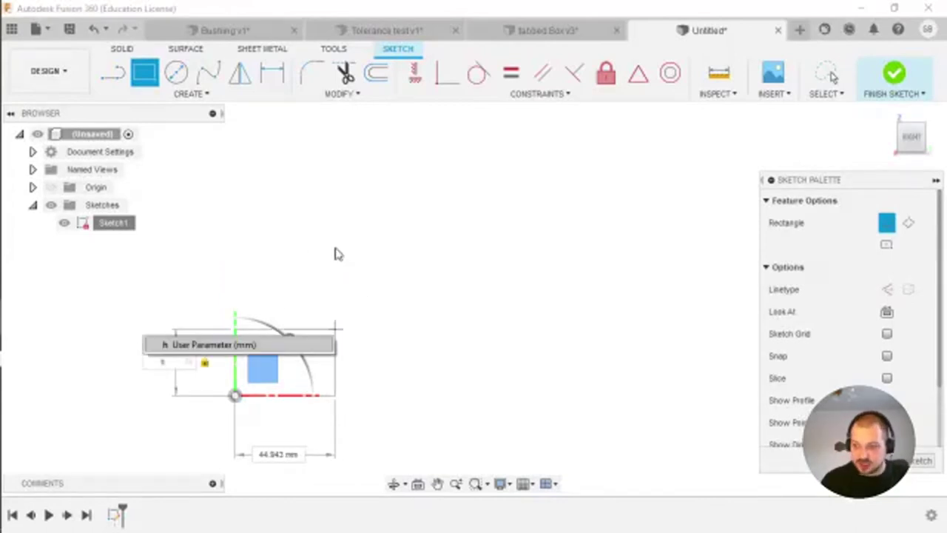
click(191, 344)
key(Tab)
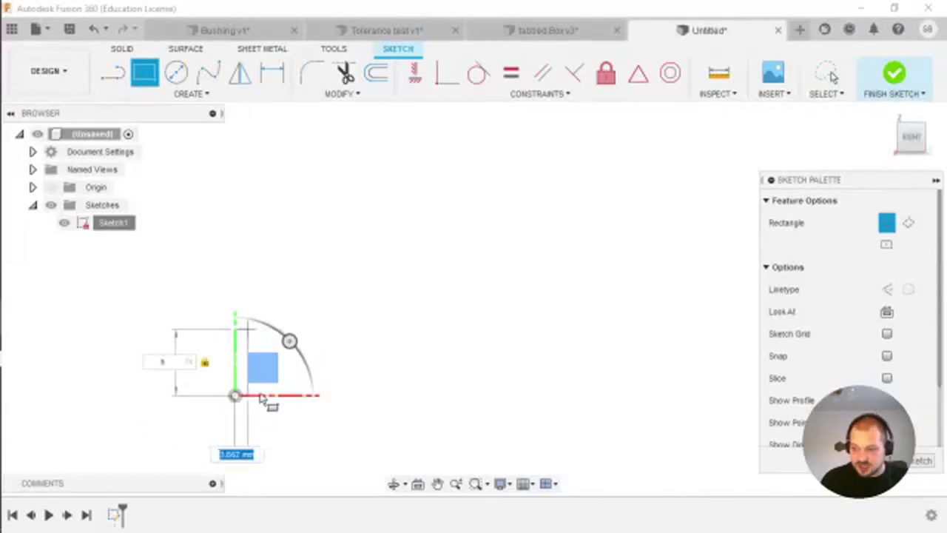
text(h)
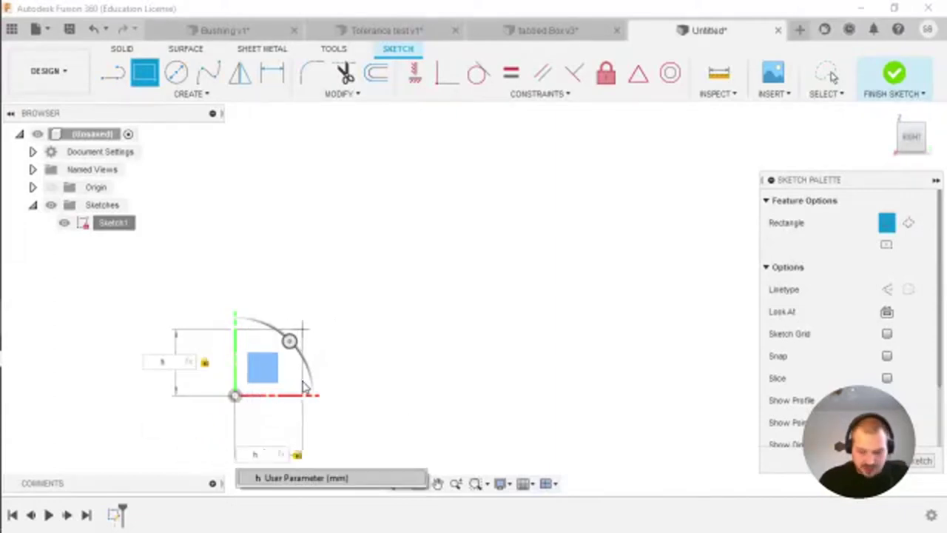
text(/2)
key(Tab)
key(Return)
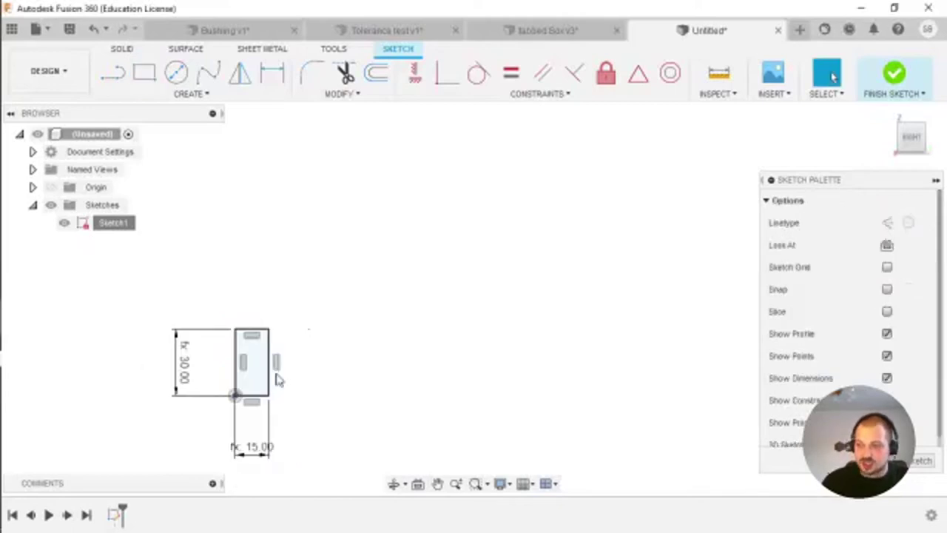
- Move the rectangle's width and height dimensions closer to its edges
drag(249, 448, 254, 414)
drag(184, 359, 220, 359)
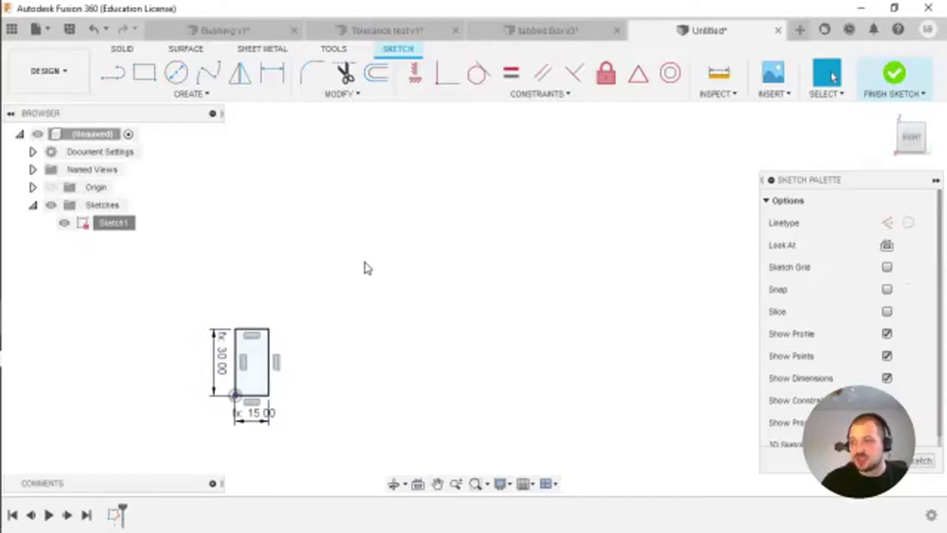
middle_drag(360, 296, 382, 201)
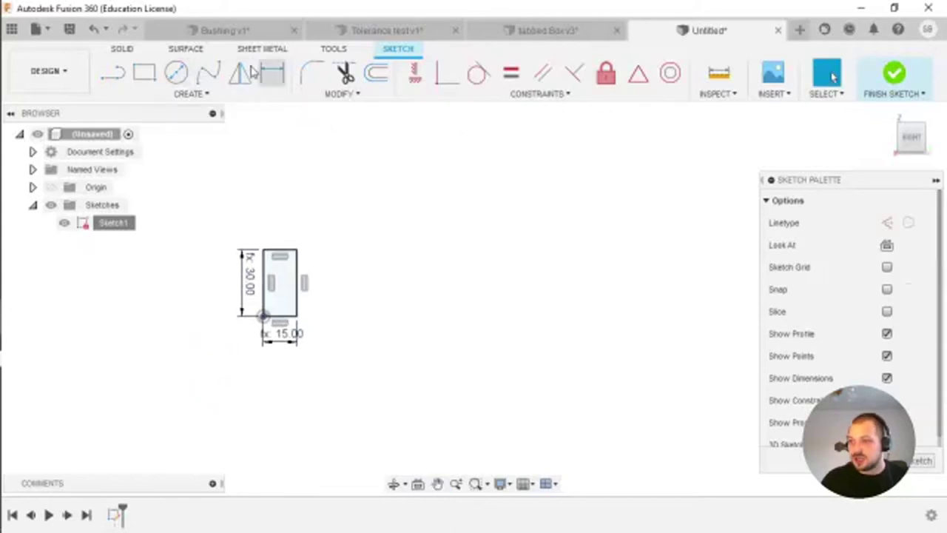
- Draw a vertical construction line inside the rectangle from its upper edge to its lower edge
click(113, 73)
scroll(274, 304, up, 2)
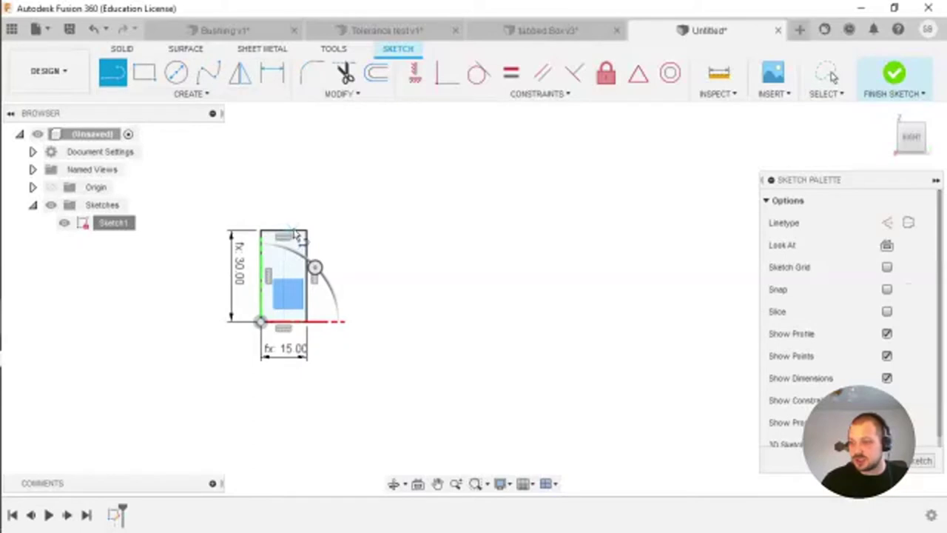
key(x)
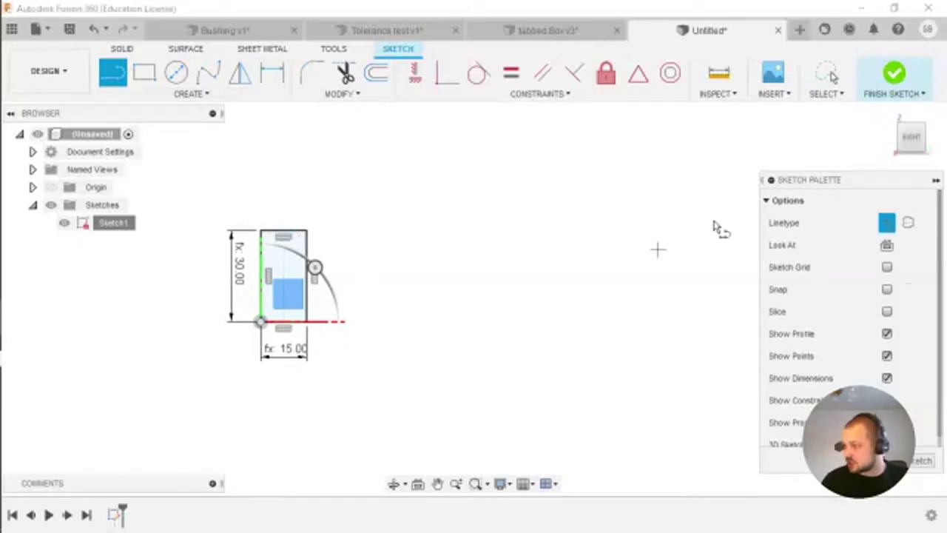
click(294, 230)
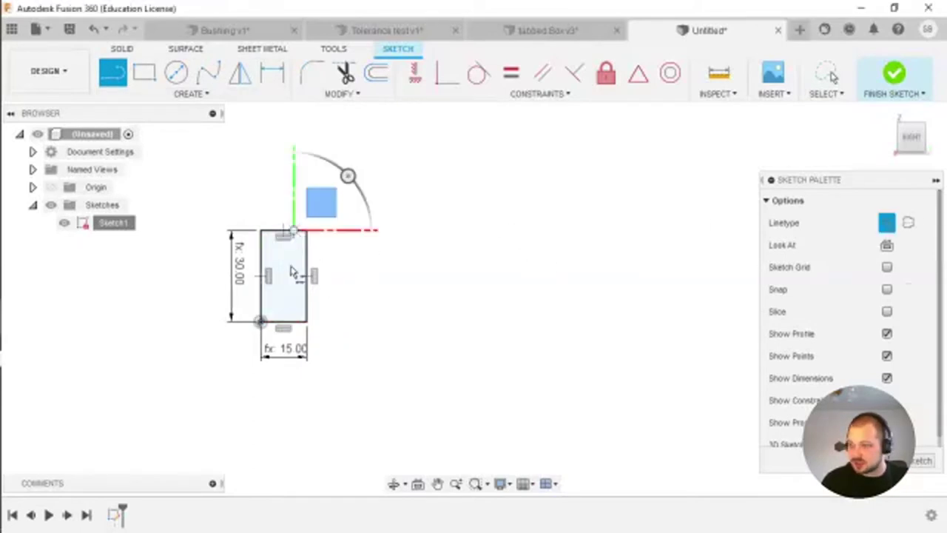
click(294, 323)
key(Escape)
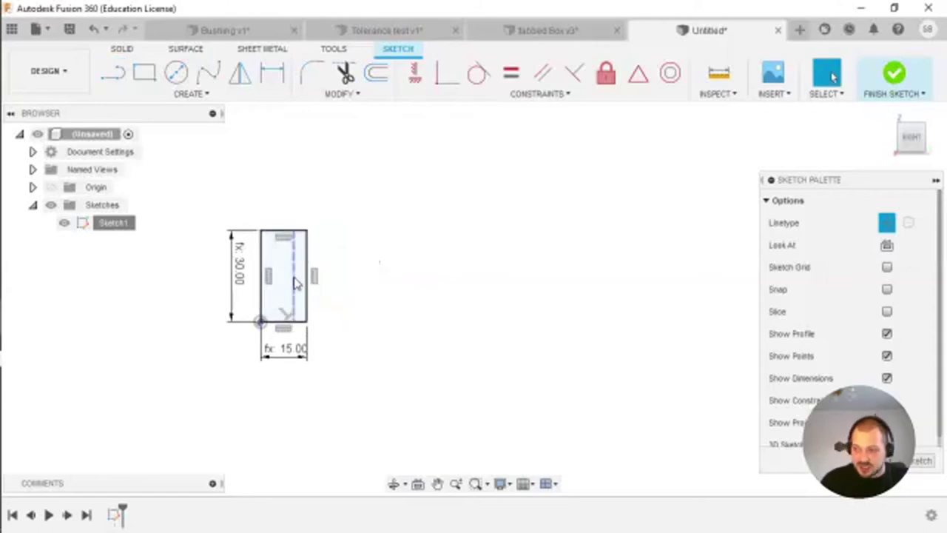
- Dimension the construction line from the rectangle's left edge and set the distance to 7 mm
scroll(296, 274, up, 3)
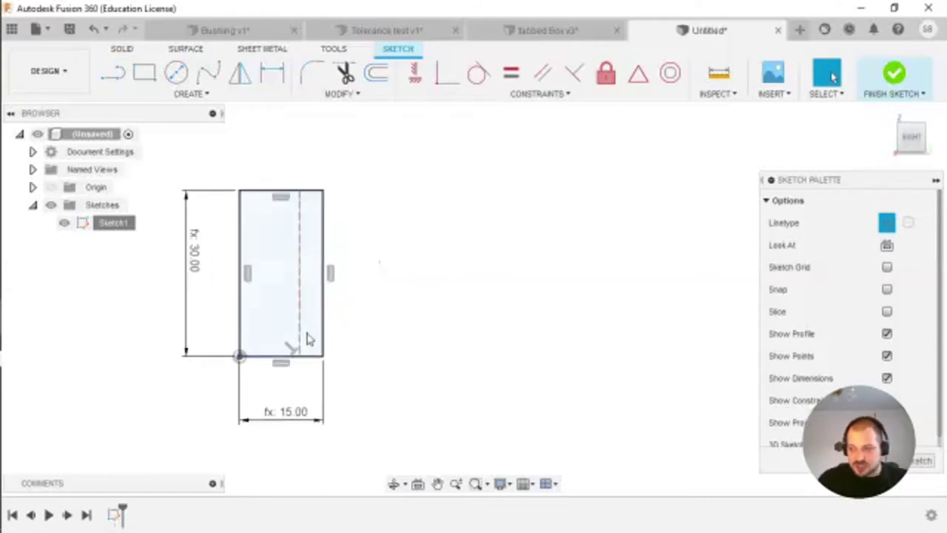
click(300, 267)
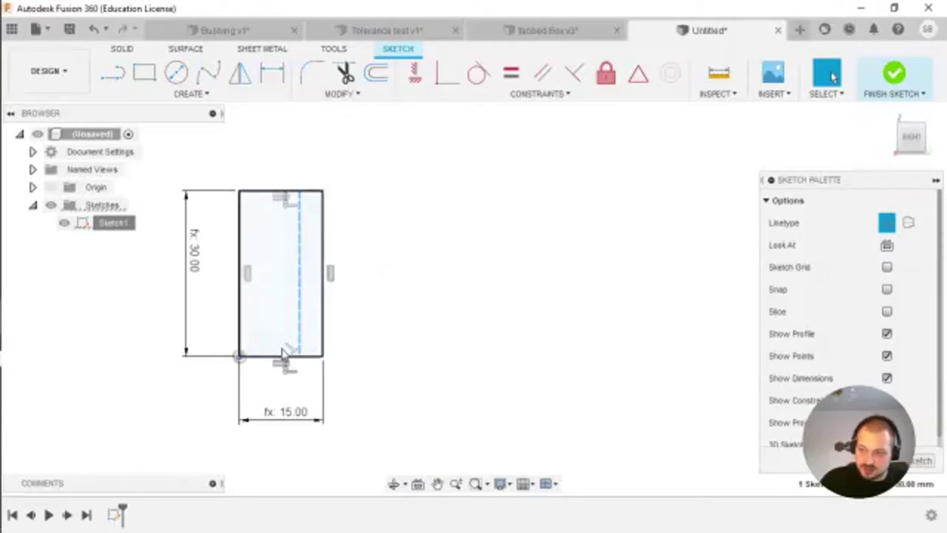
key(d)
click(302, 263)
click(239, 275)
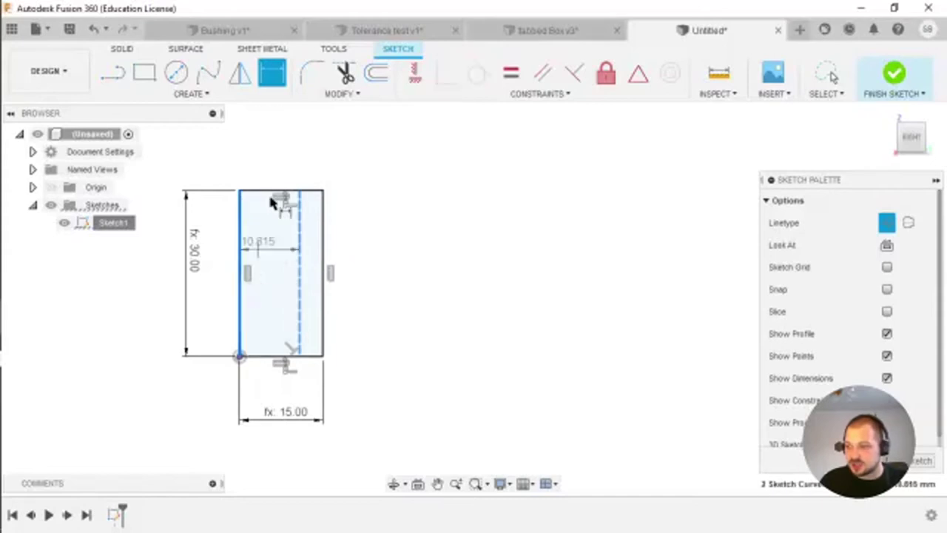
click(268, 152)
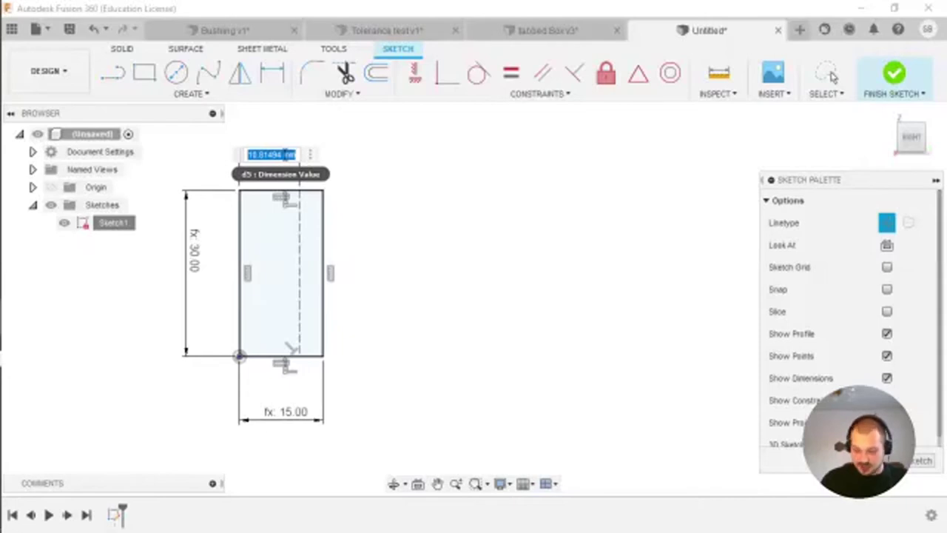
key(Return)
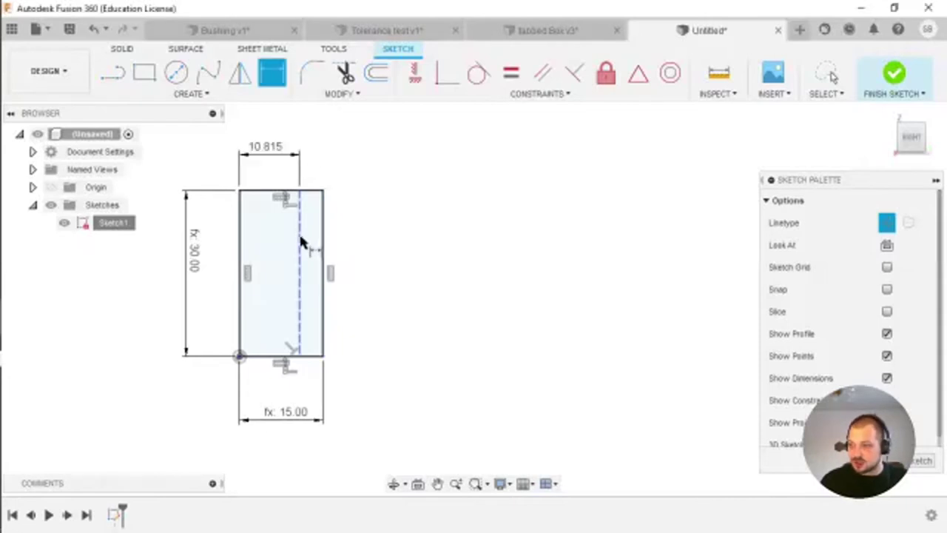
click(301, 246)
key(Escape)
key(Escape)
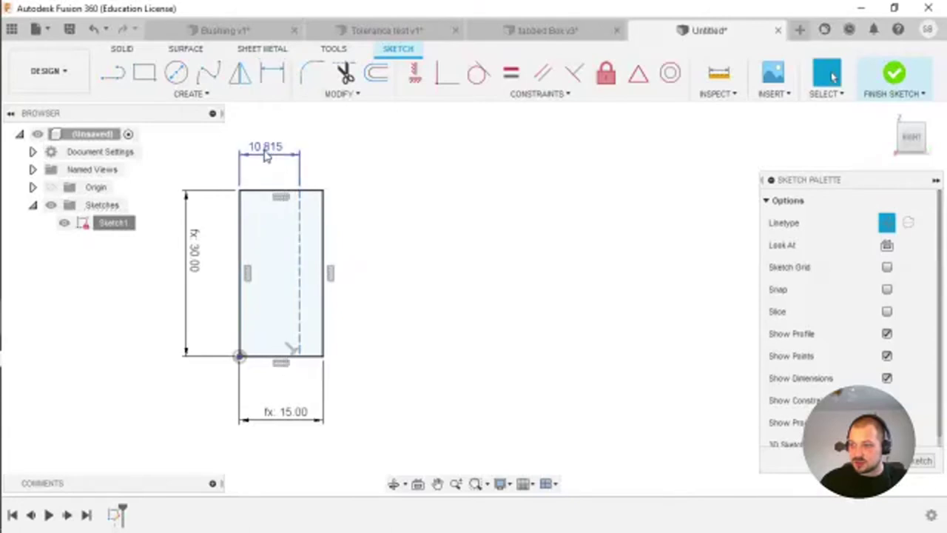
double_click(268, 147)
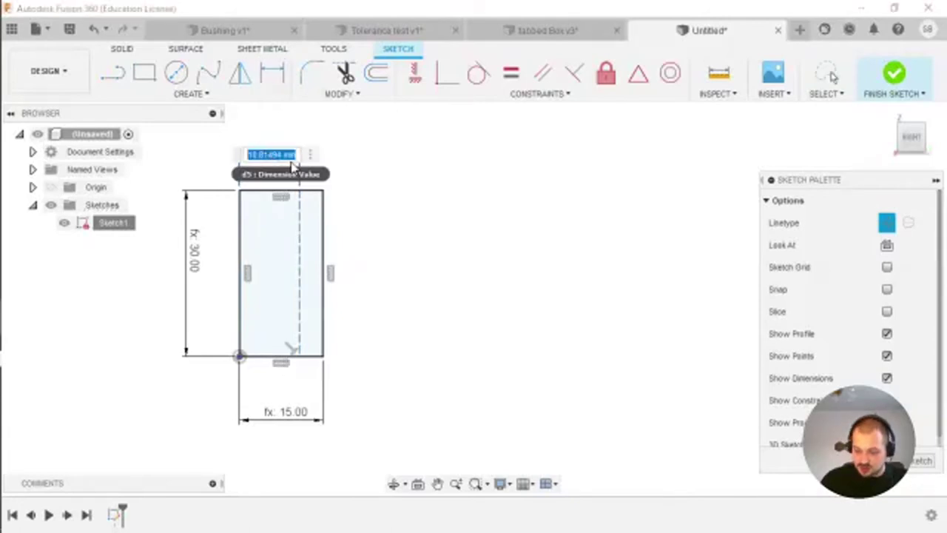
text(1)
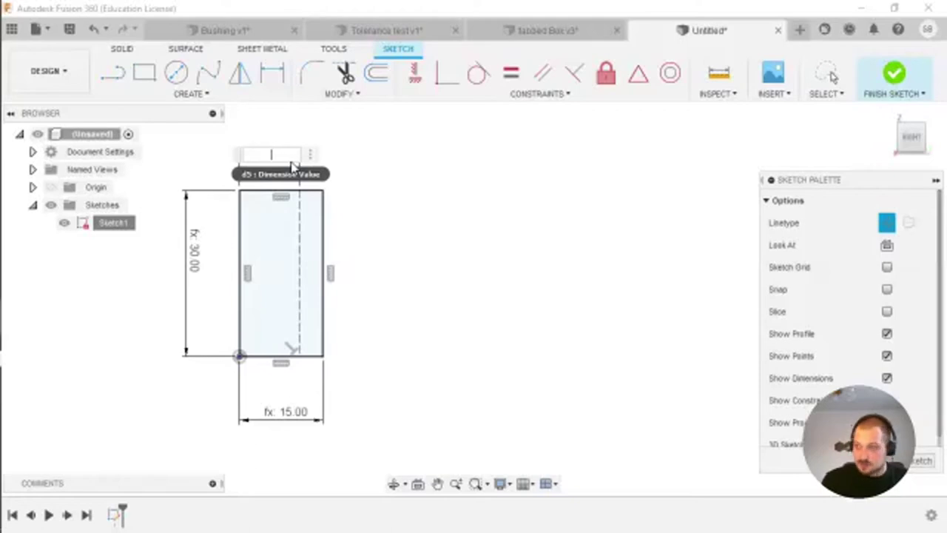
key(Return)
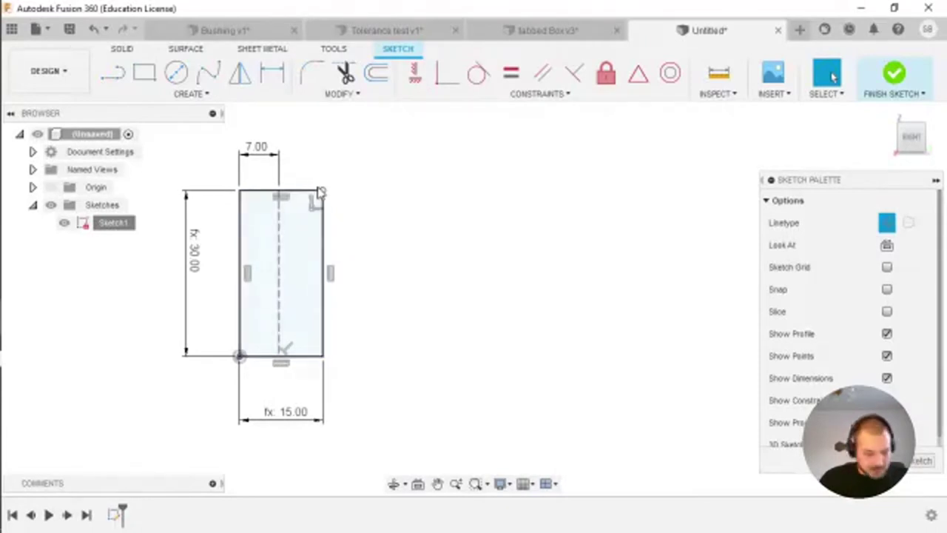
key(l)
click(323, 225)
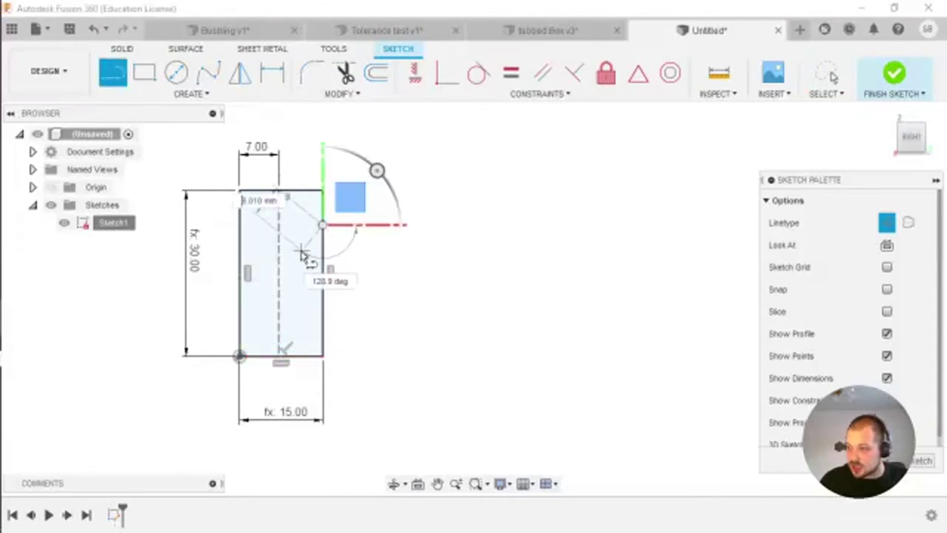
key(Escape)
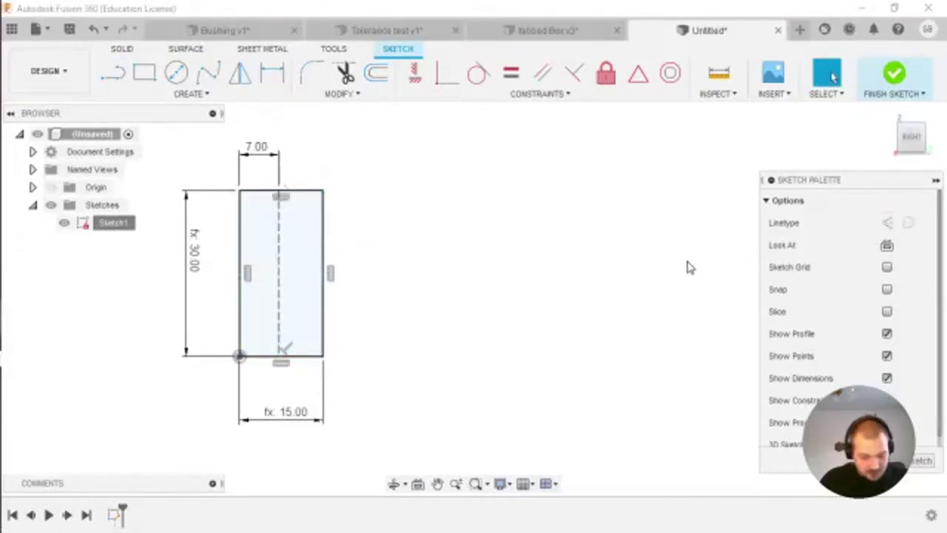
- Draw a three-segment solid notch outline that starts and ends on the rectangle's right edge, with a vertical middle segment
key(l)
click(322, 224)
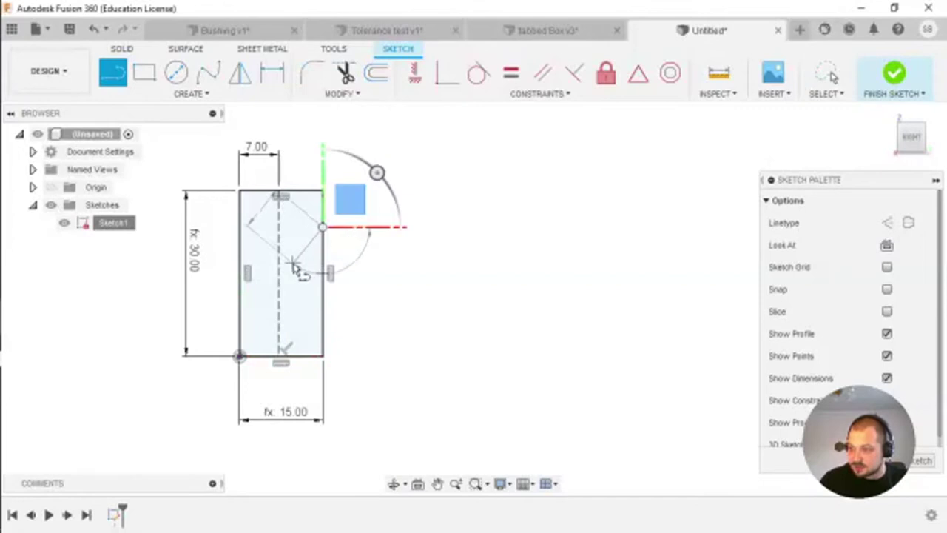
click(297, 302)
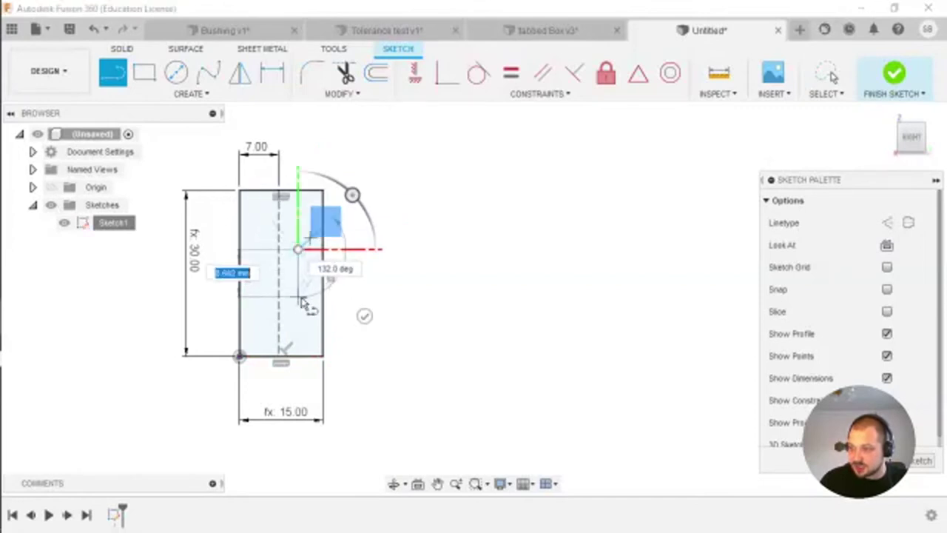
click(323, 343)
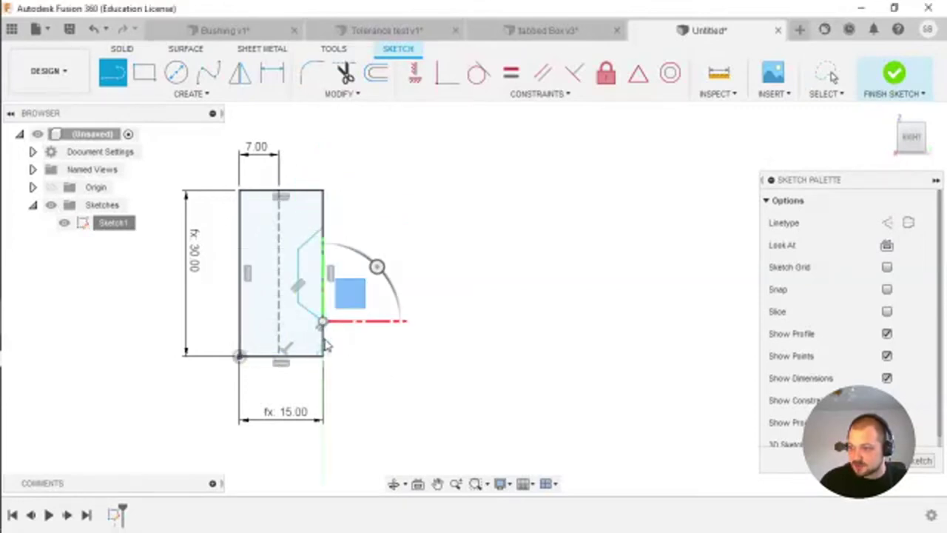
key(Escape)
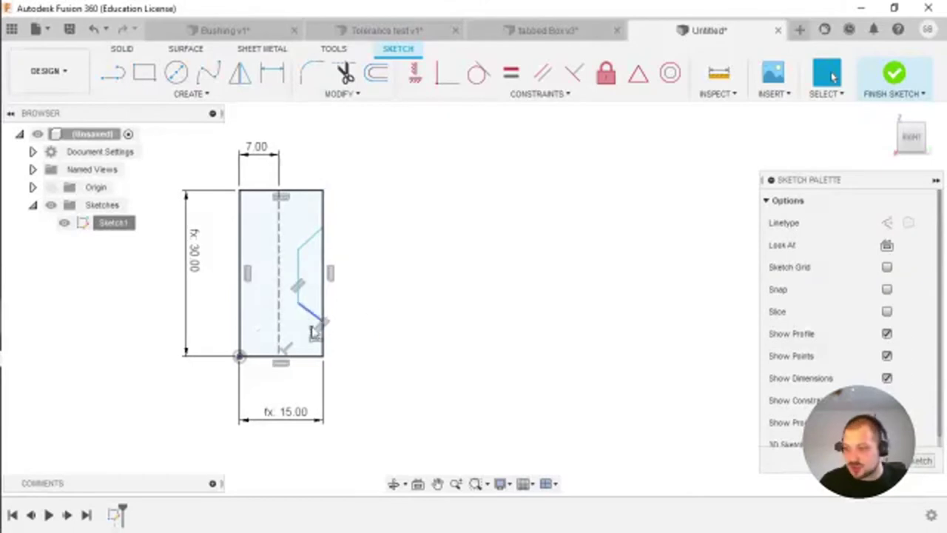
- Dimension the notch's lower end point 3 mm from the rectangle's bottom edge
key(d)
click(322, 322)
click(318, 355)
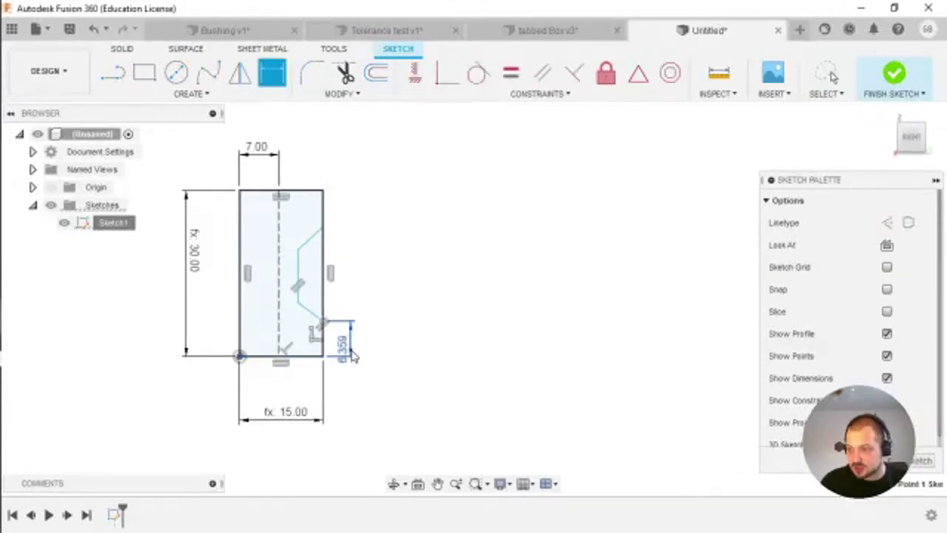
click(353, 357)
text(3)
key(Return)
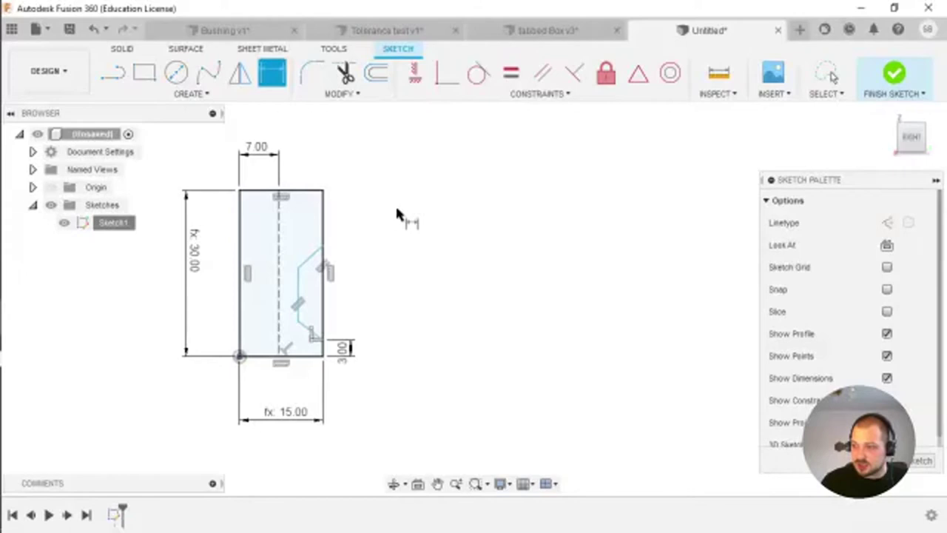
- Dimension the notch's upper end point from the rectangle's top edge, linking the value to the lower 3 mm dimension
click(323, 250)
click(318, 194)
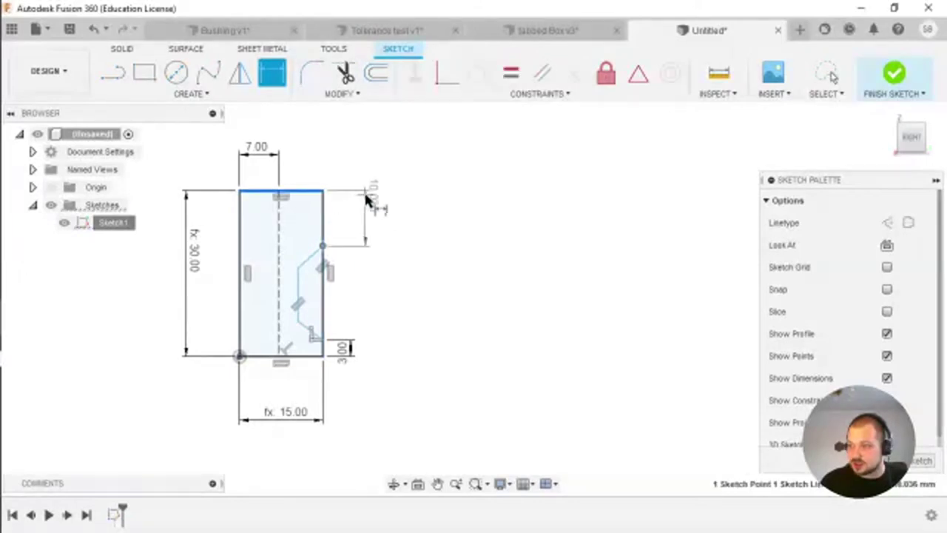
click(361, 204)
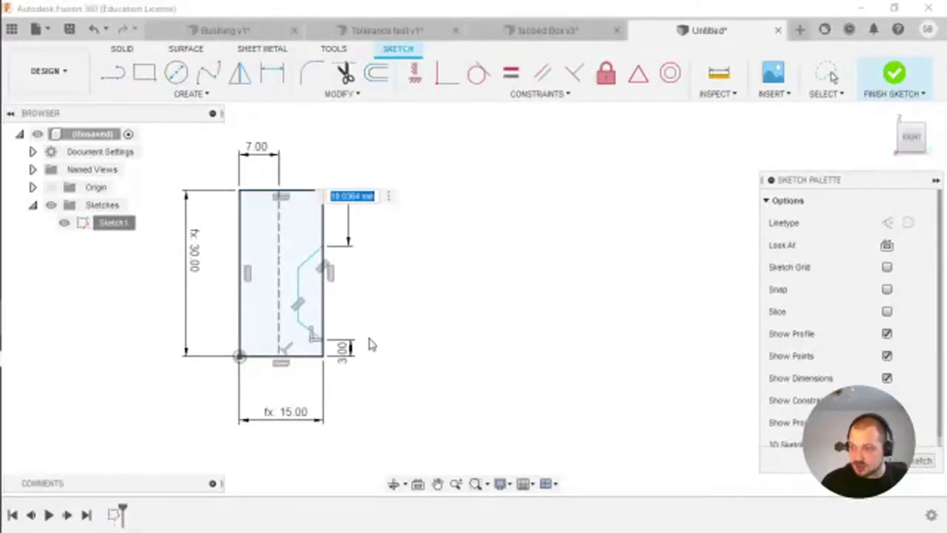
text(8)
key(Return)
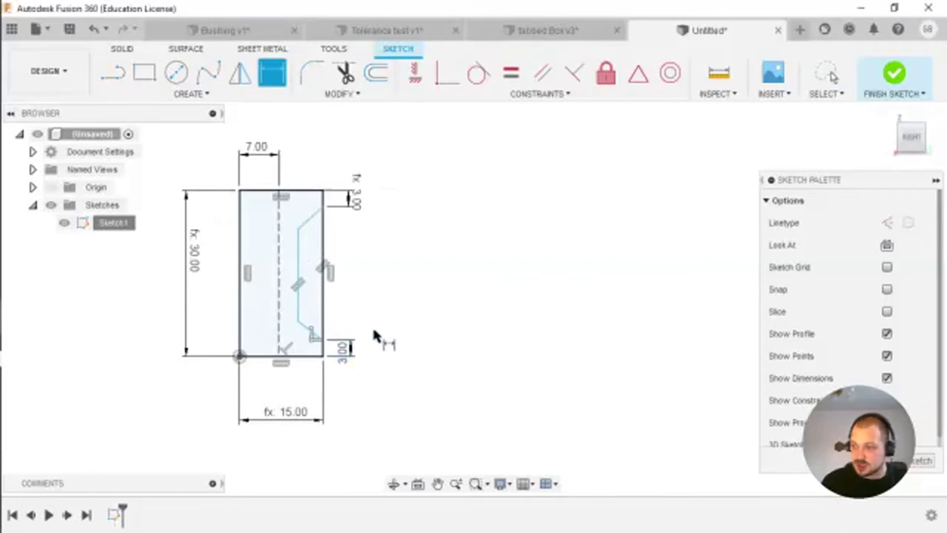
- Dimension the notch's lower inner corner from the rectangle's bottom edge as twice the 3 mm dimension, giving 6 mm
click(302, 321)
click(306, 356)
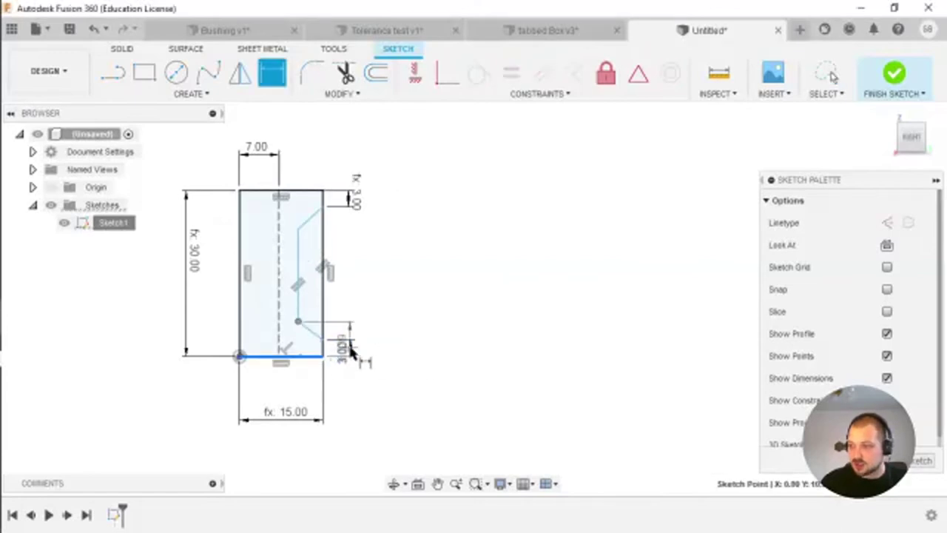
click(343, 347)
text(3)
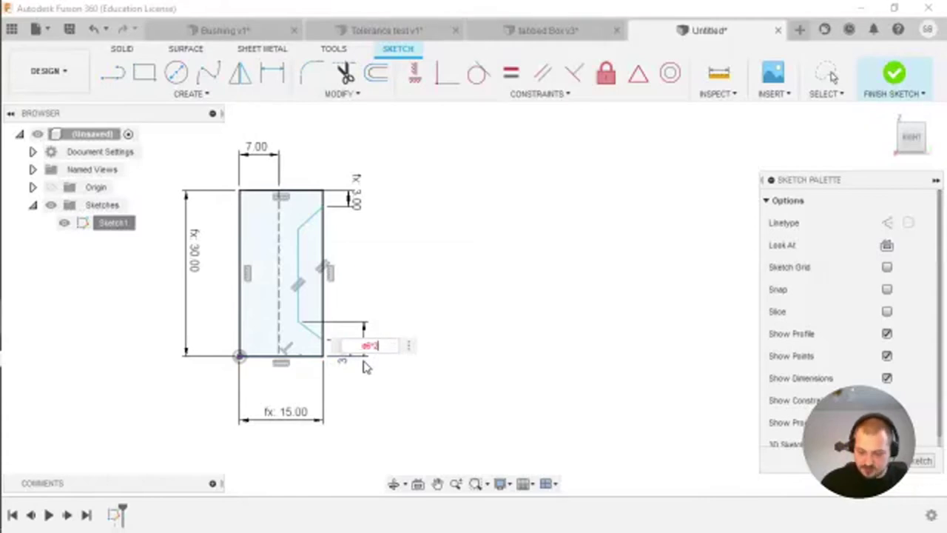
key(Return)
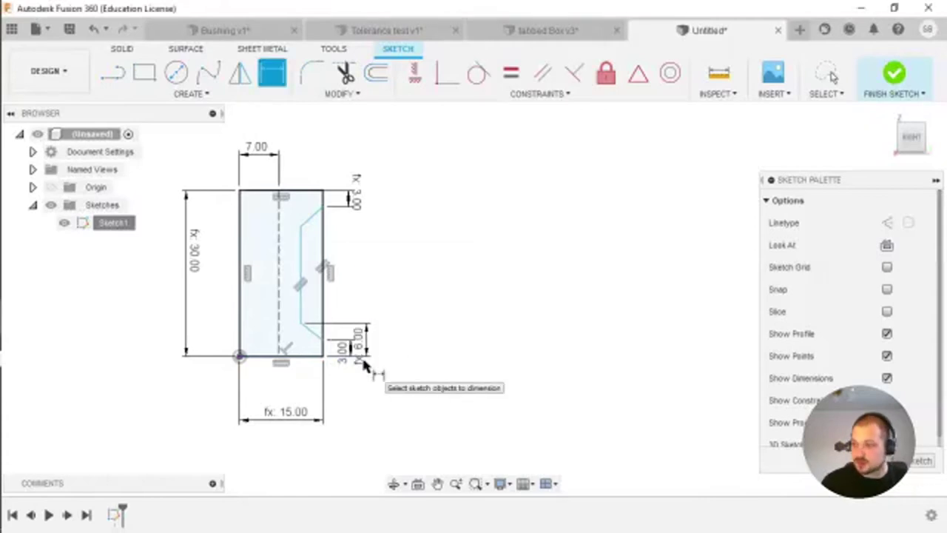
click(301, 226)
click(322, 240)
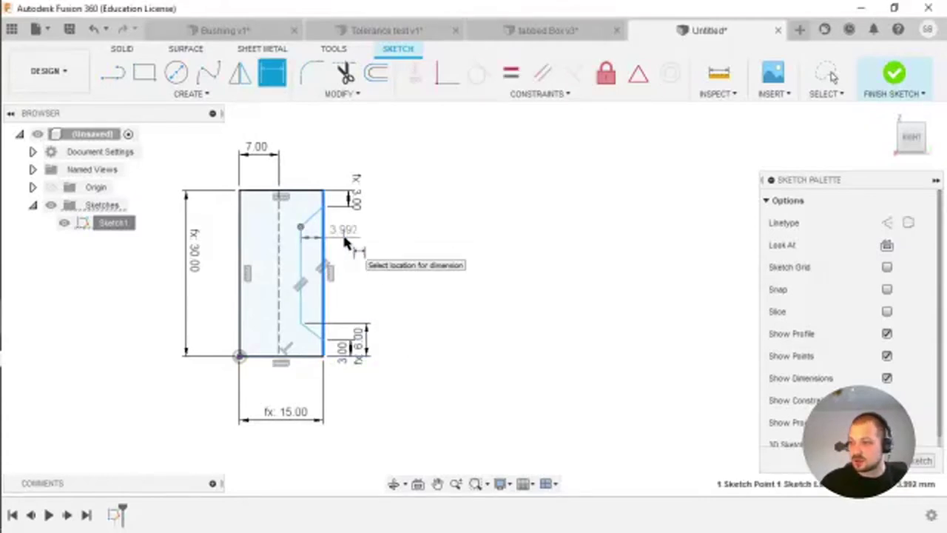
click(314, 192)
key(Escape)
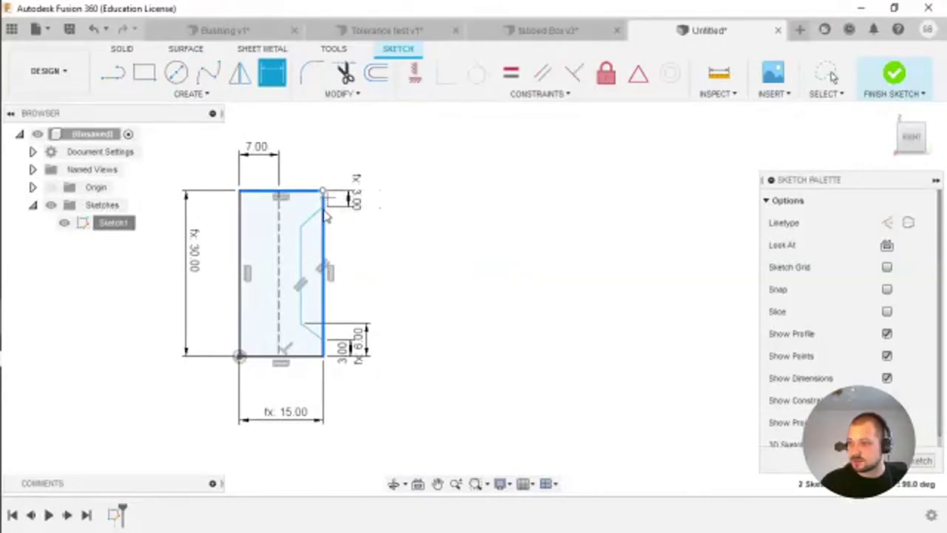
key(Escape)
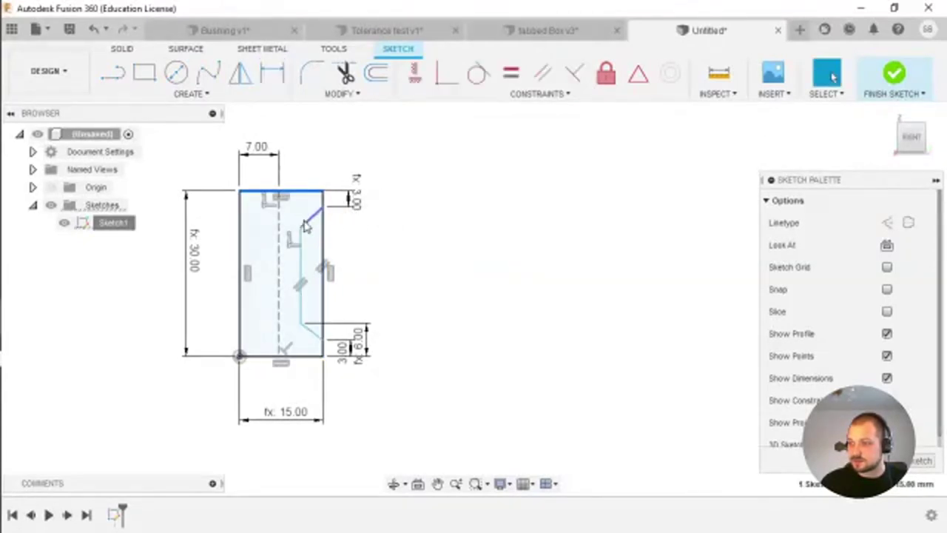
- Dimension the notch's upper inner corner from the rectangle's top edge, linking it to the upper 3 mm dimension for 6 mm
shift+click(326, 212)
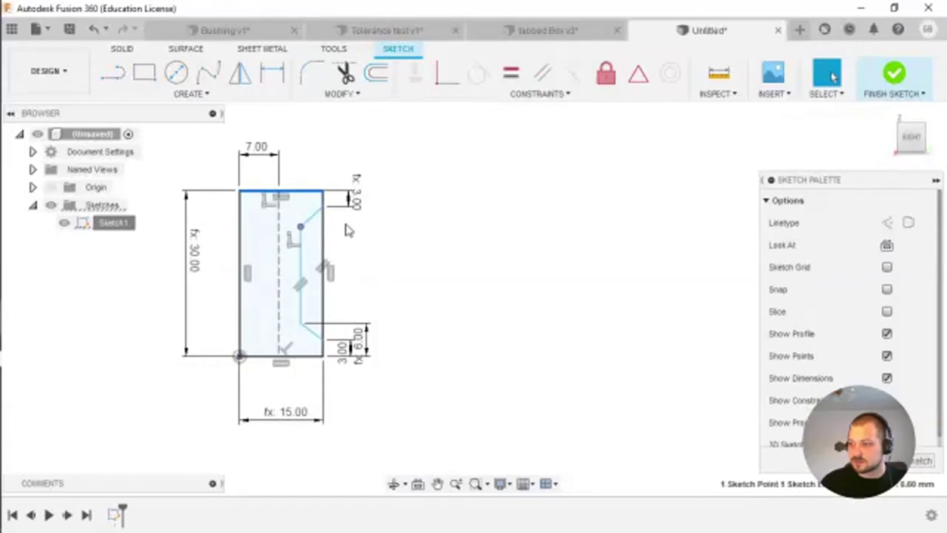
key(d)
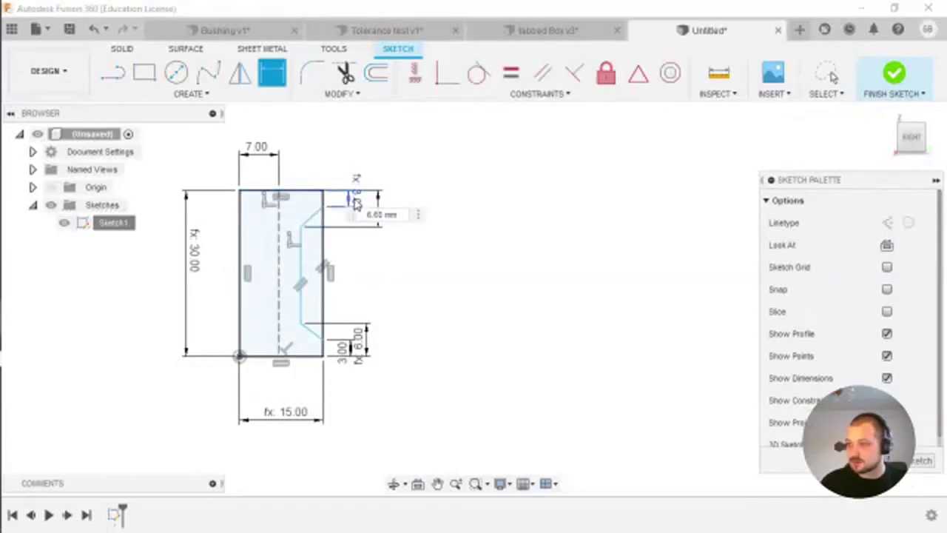
click(356, 205)
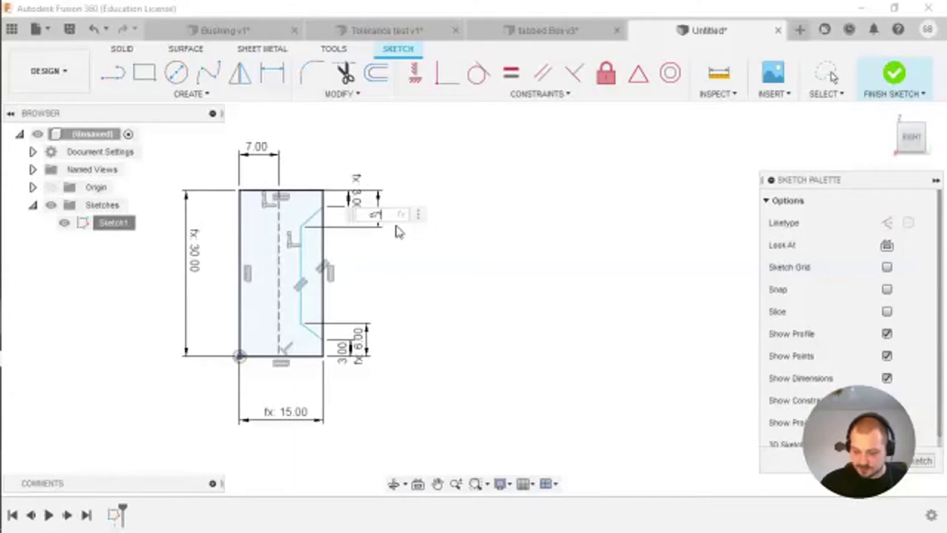
key(Return)
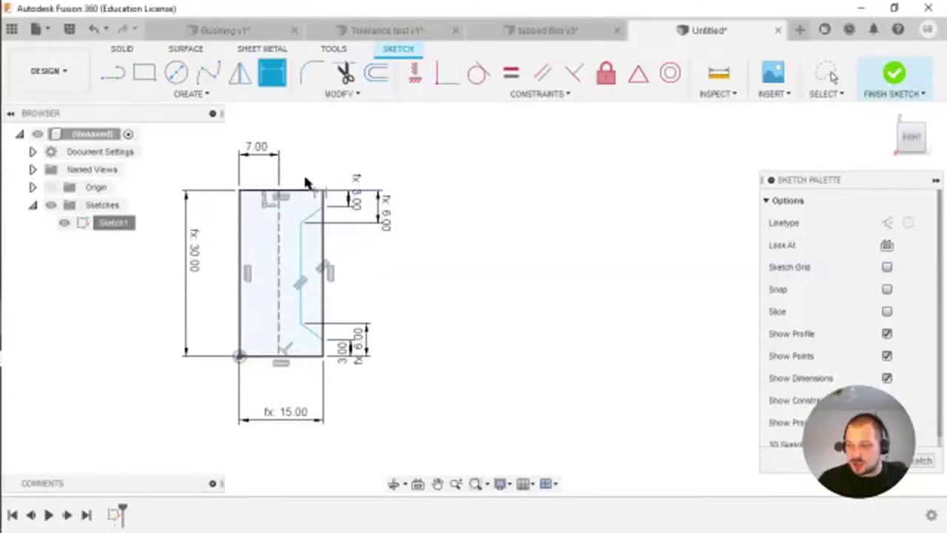
key(Escape)
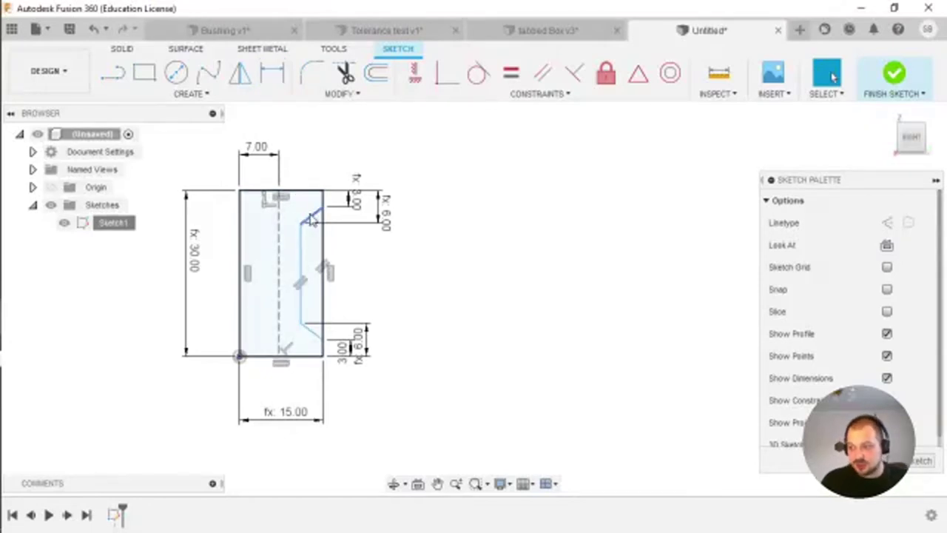
- Dimension the angle between the notch's upper sloped segment and the rectangle's right edge as 45 degrees
click(313, 221)
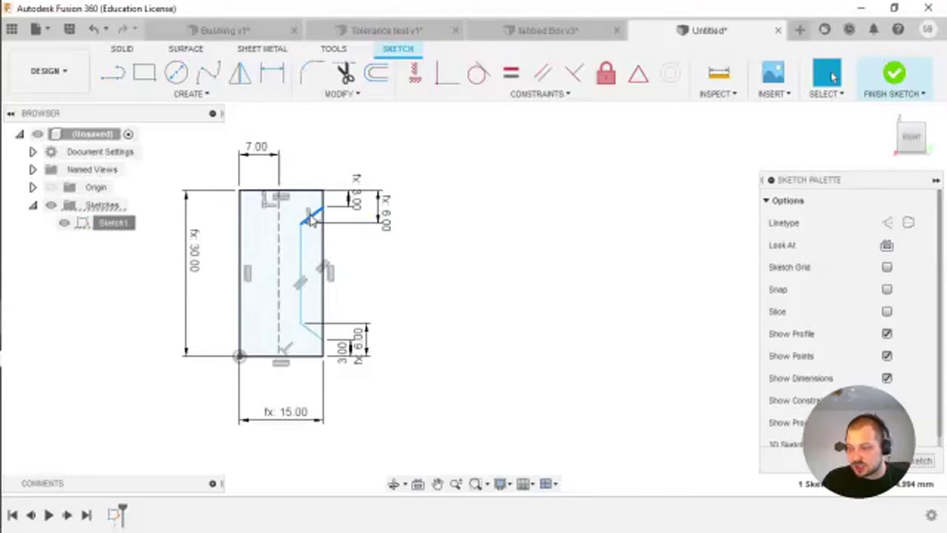
key(d)
click(324, 255)
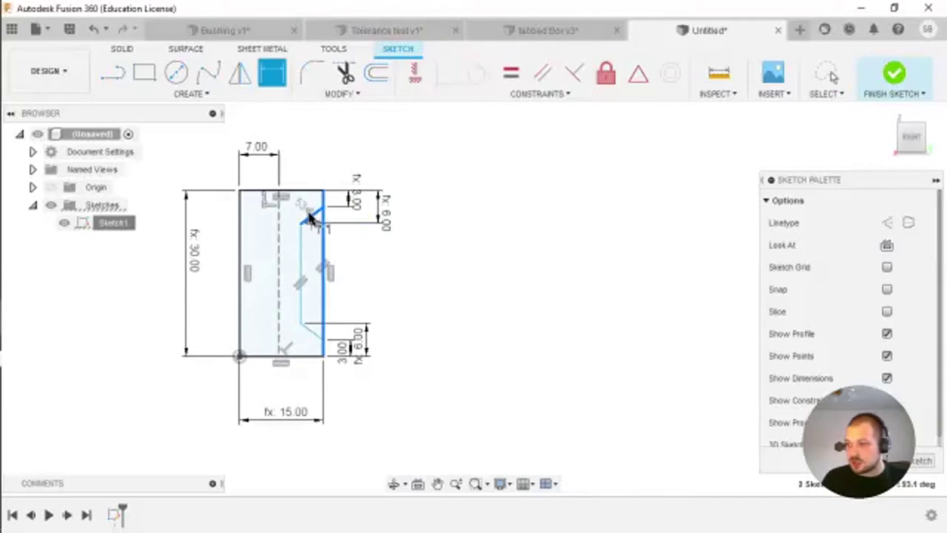
click(313, 244)
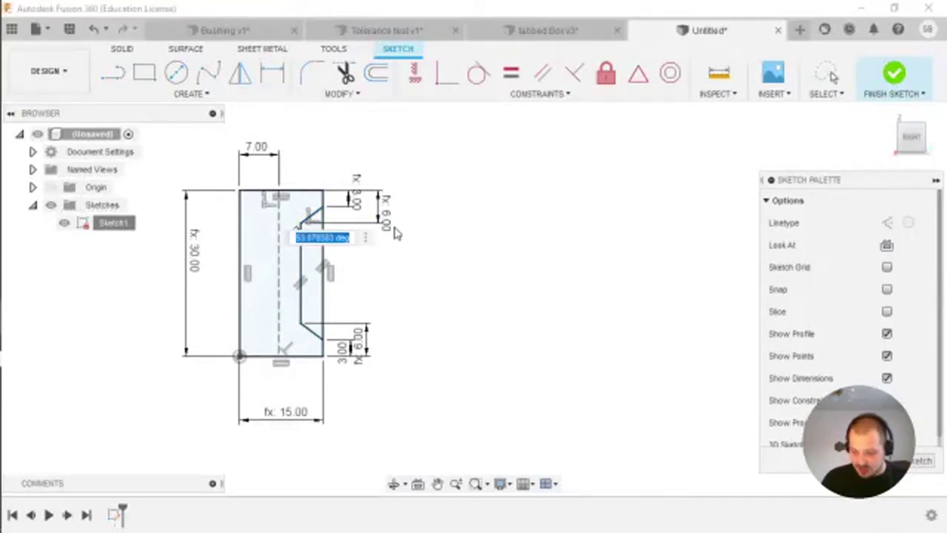
text(45)
key(Return)
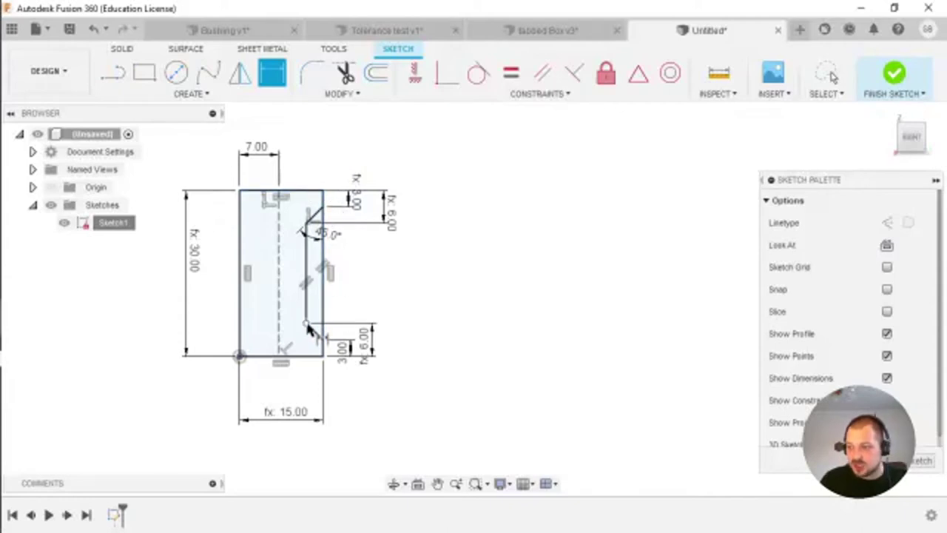
key(Escape)
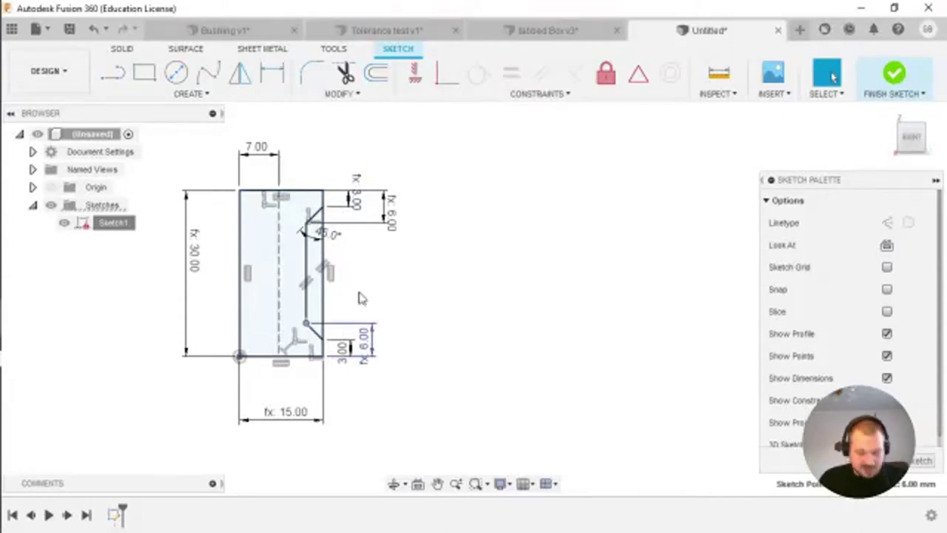
- Try to dimension the angle between the notch's lower sloped segment and the rectangle's right edge
key(d)
click(316, 333)
click(322, 329)
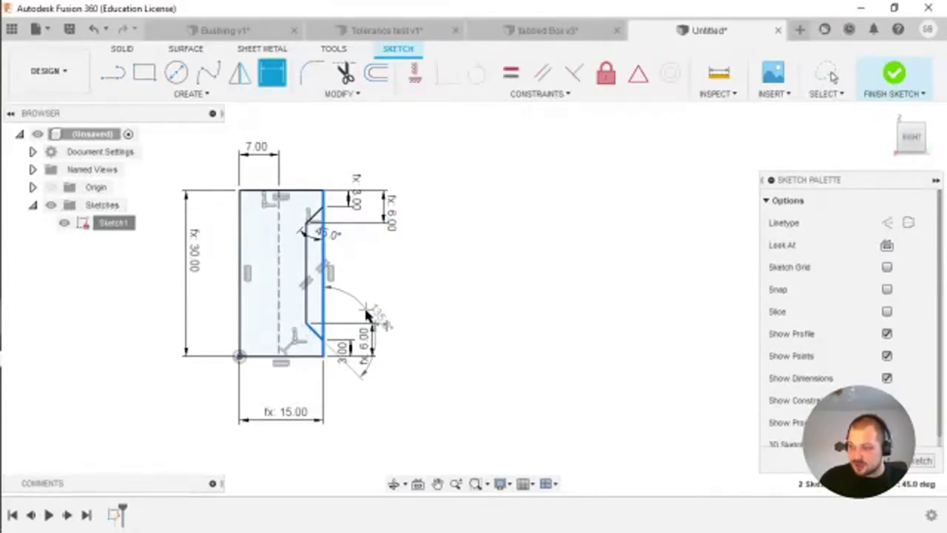
click(364, 313)
click(604, 291)
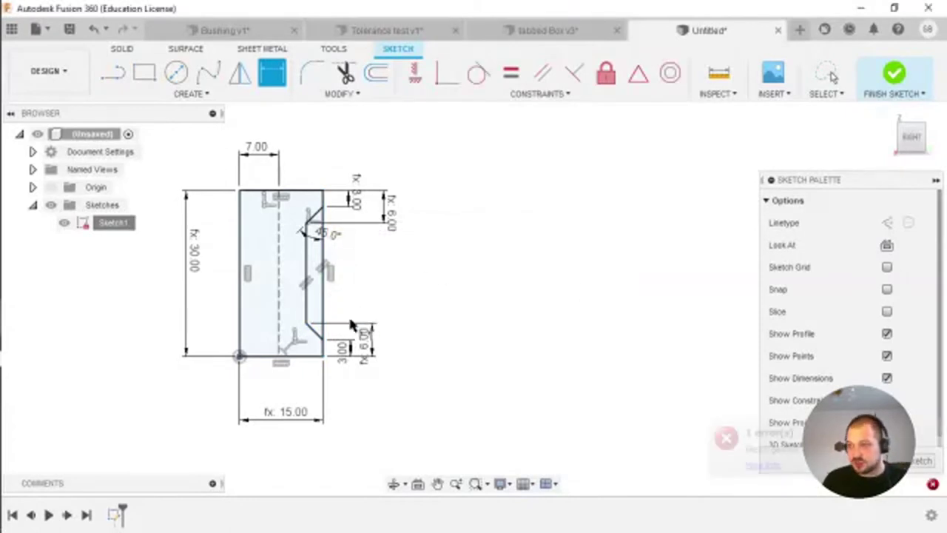
click(205, 95)
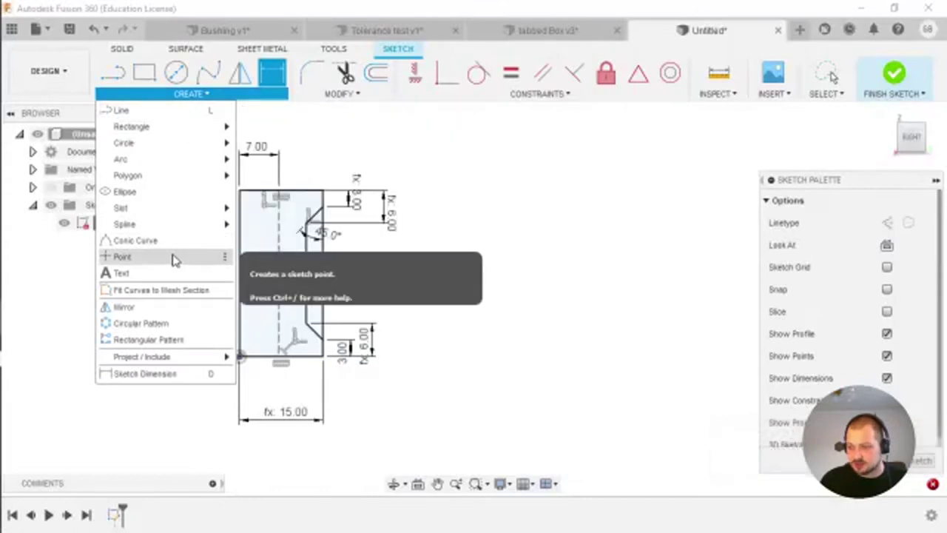
click(164, 374)
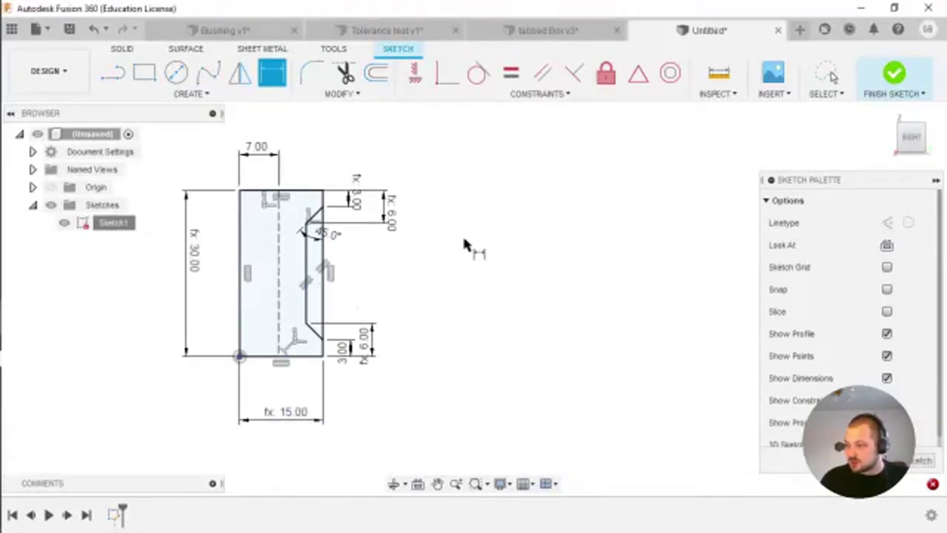
key(Escape)
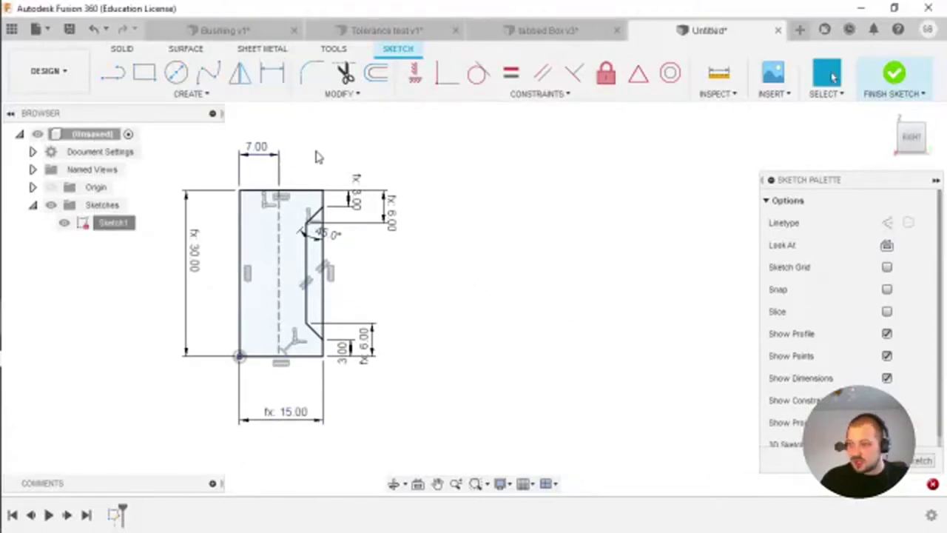
- Set the construction line's distance from the rectangle's left edge to 5 mm
double_click(257, 147)
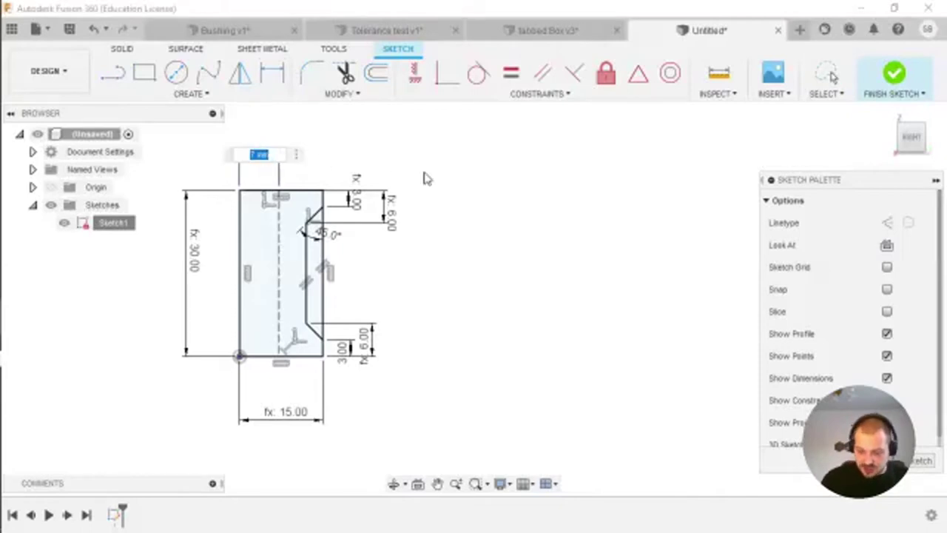
key(Return)
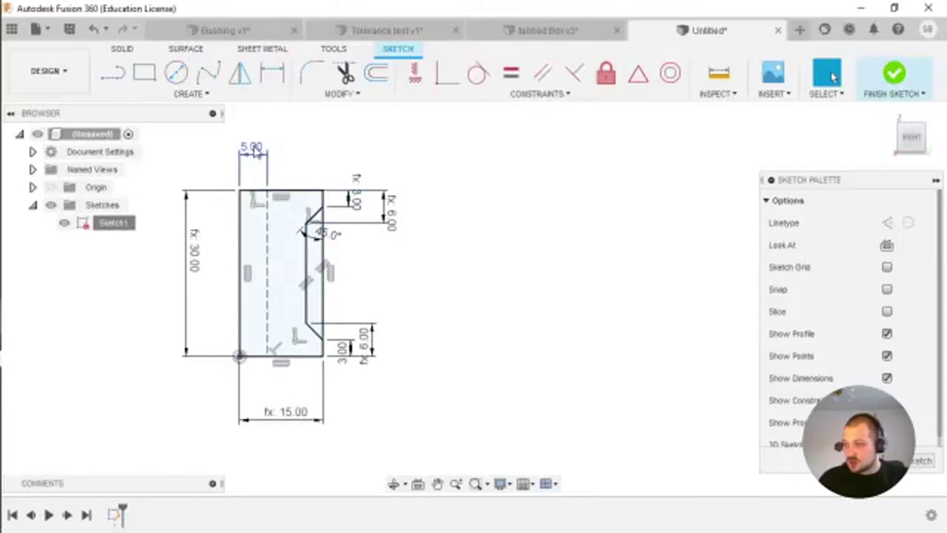
click(390, 33)
click(672, 29)
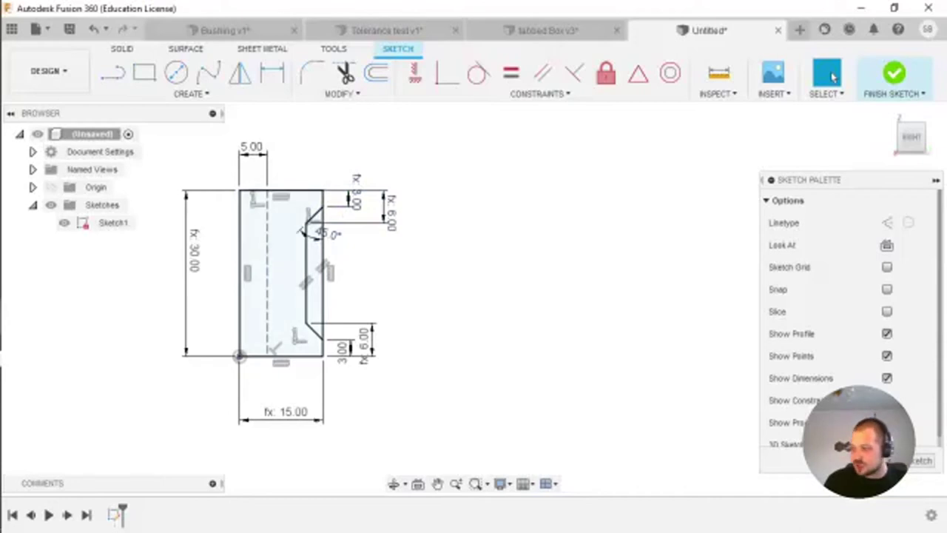
- Finish the sketch and revolve the profile outside the notch 360 degrees about the rectangle's left edge as a new body
click(894, 72)
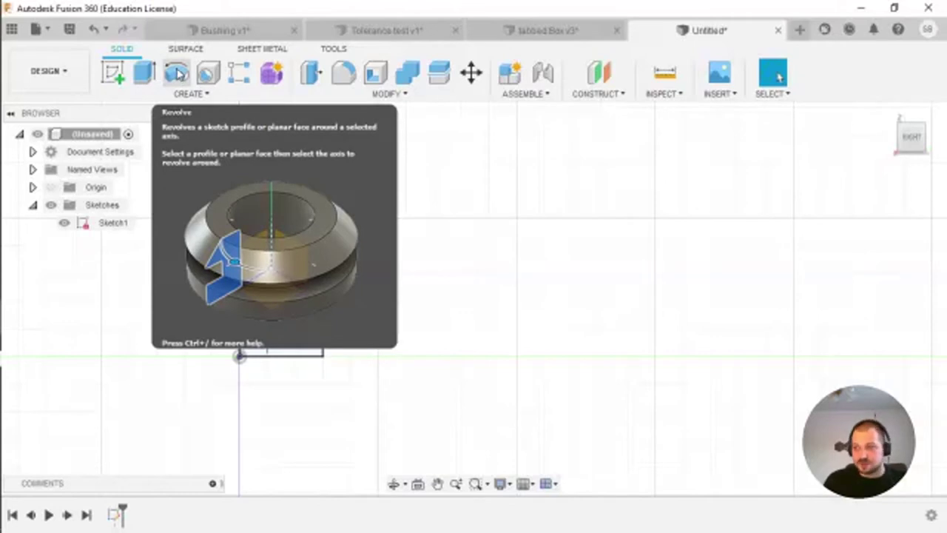
click(176, 72)
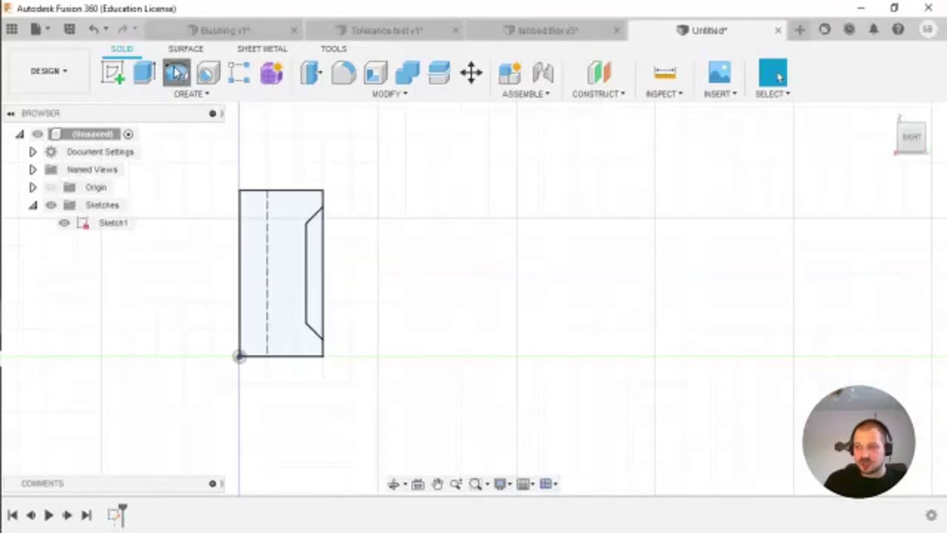
click(300, 207)
click(805, 223)
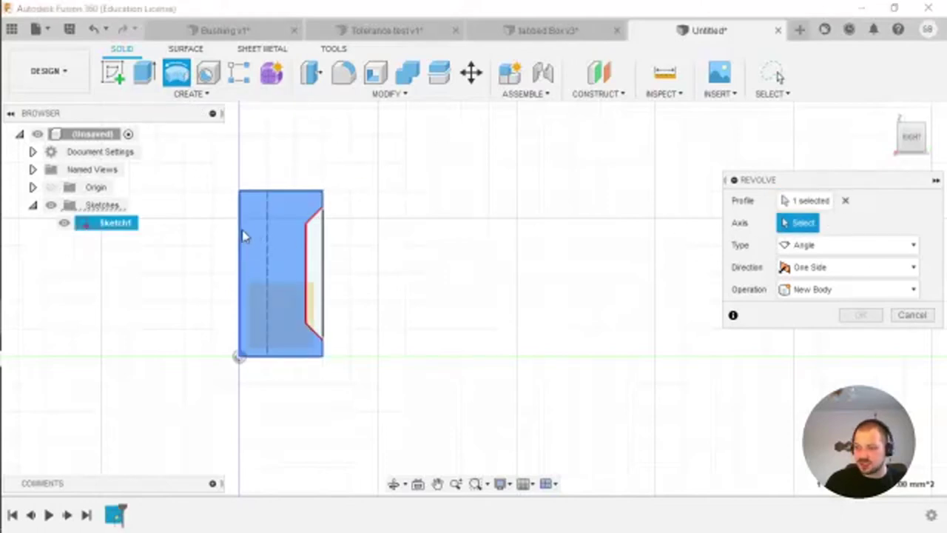
click(239, 229)
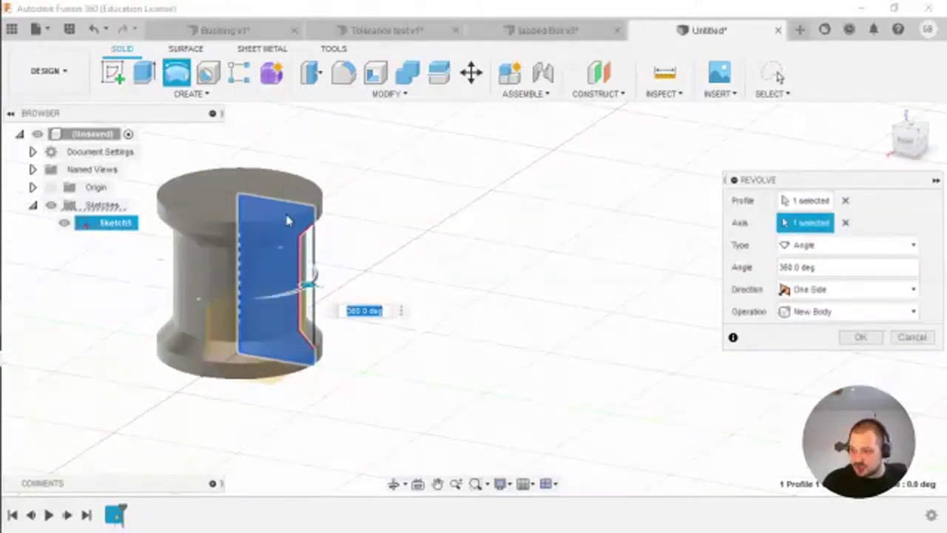
middle_drag(353, 203, 419, 196)
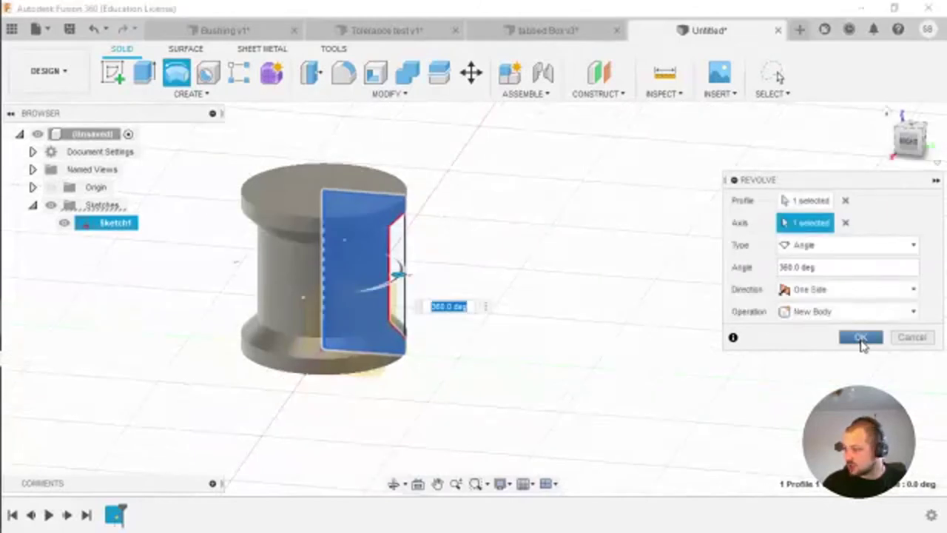
click(861, 337)
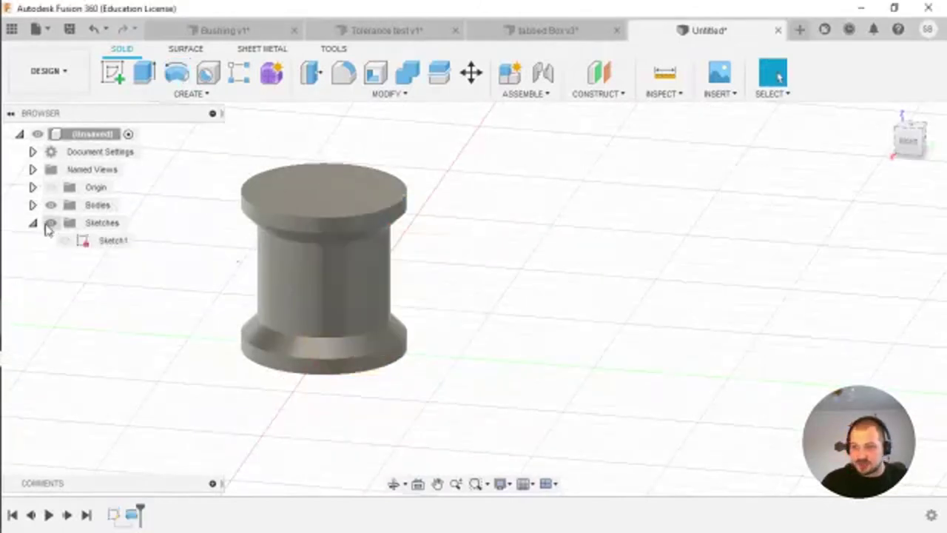
- Select the revolved body and examine its spool shape from several sides
click(33, 205)
click(102, 225)
shift+middle_drag(370, 169, 363, 142)
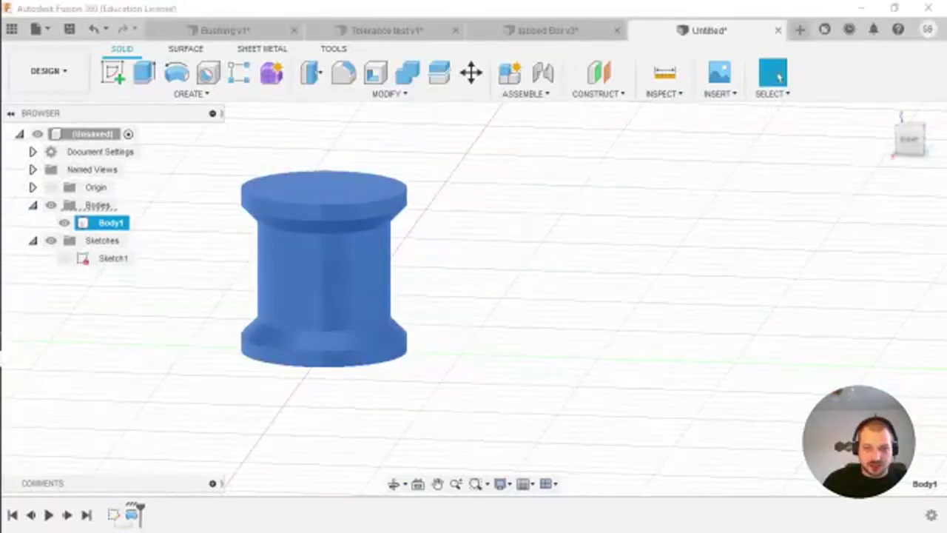
drag(380, 172, 357, 197)
key(Escape)
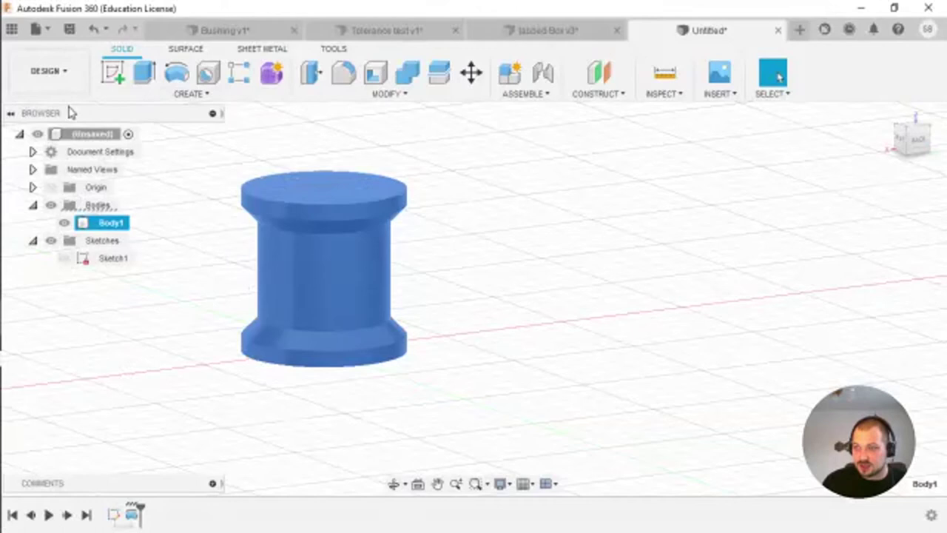
shift+middle_drag(503, 186, 480, 179)
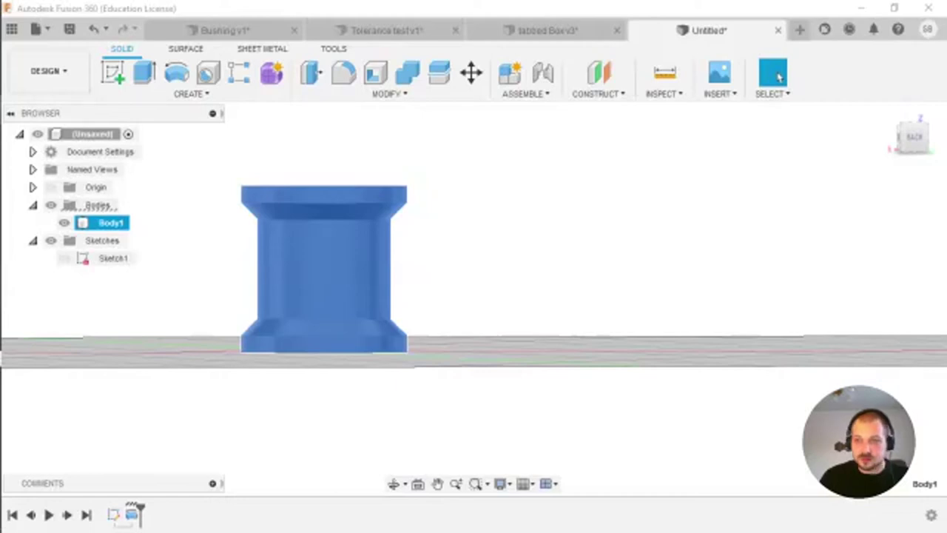
click(419, 4)
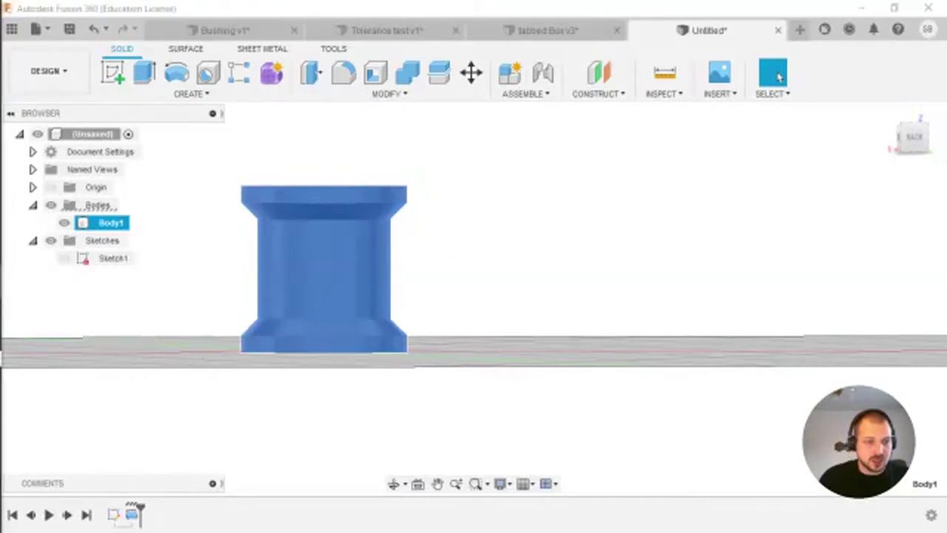
key(alt+Tab)
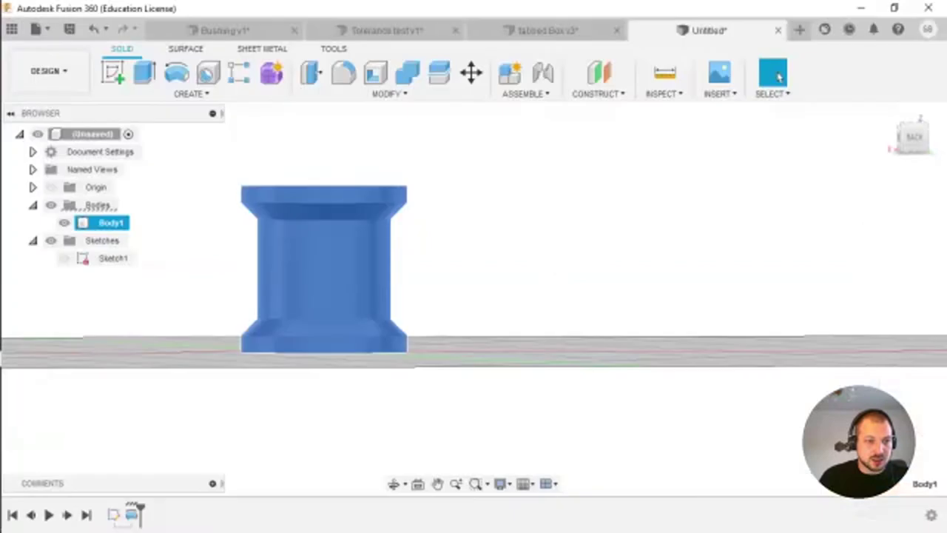
shift+middle_drag(575, 218, 550, 264)
scroll(403, 296, down, 2)
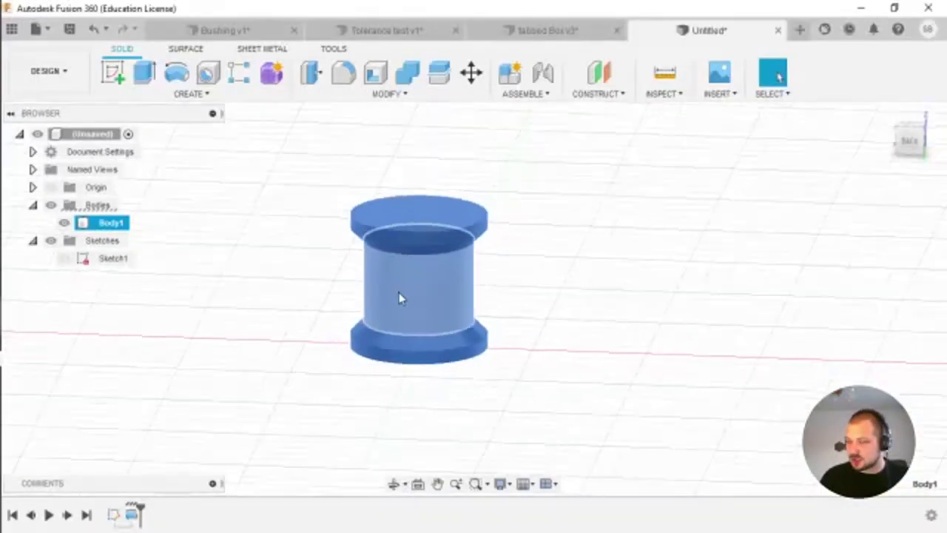
middle_drag(315, 291, 319, 337)
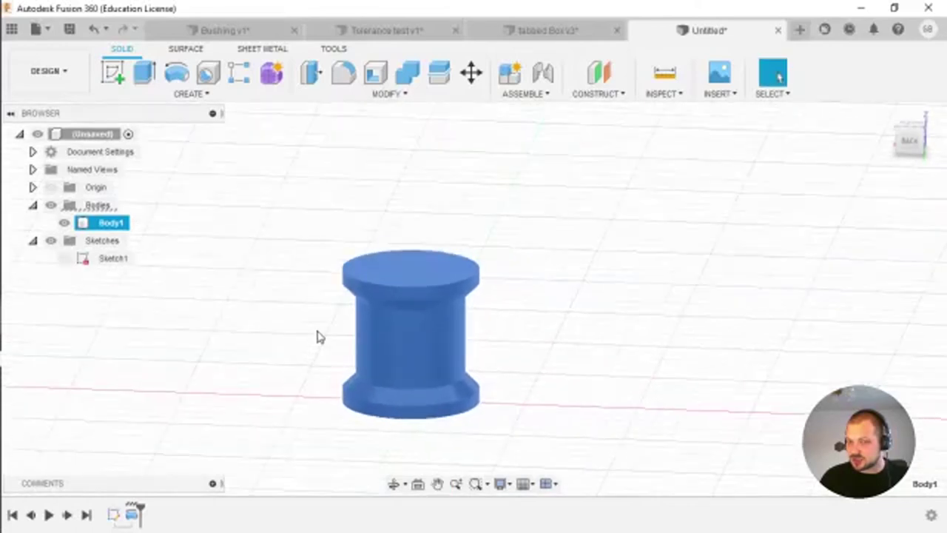
scroll(320, 337, up, 1)
scroll(332, 327, down, 1)
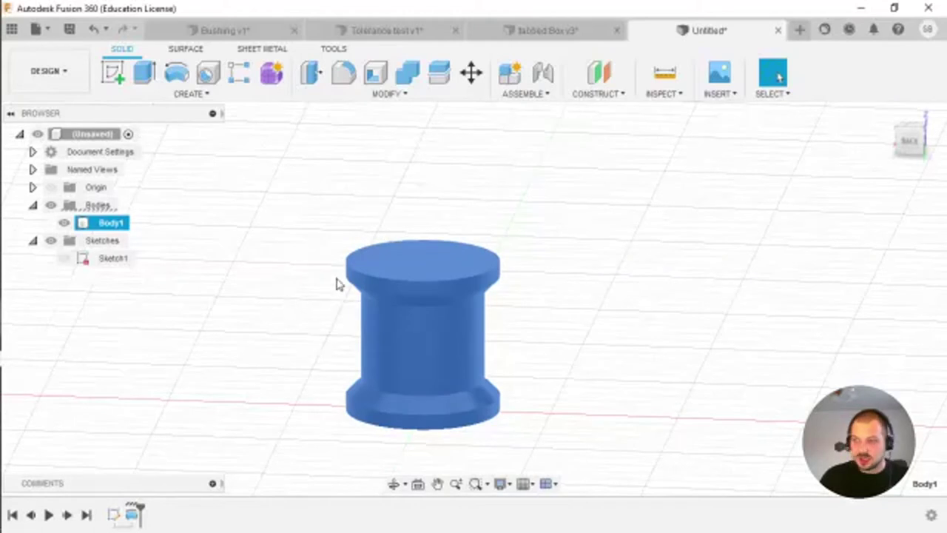
- Switch to the Tolerance test v1 design and examine the spools arranged around the central body
click(400, 30)
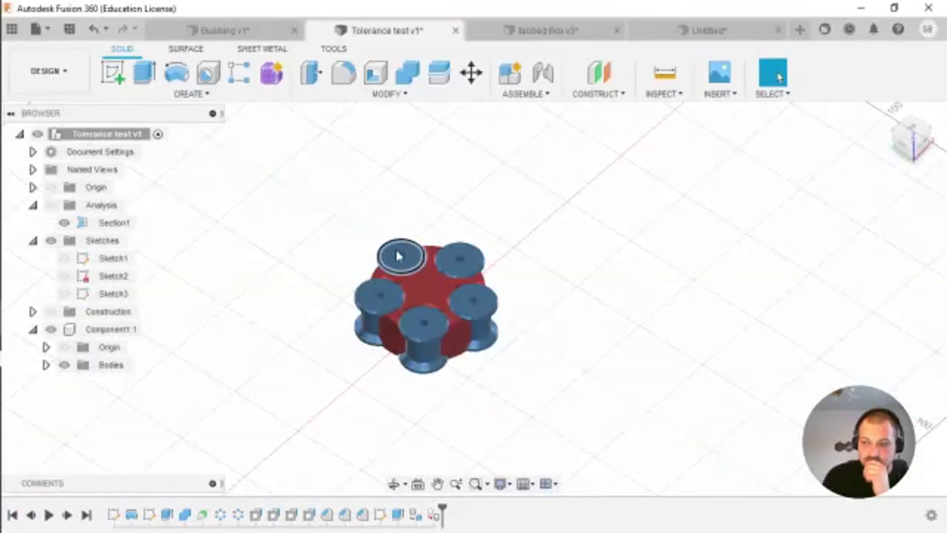
scroll(341, 240, up, 5)
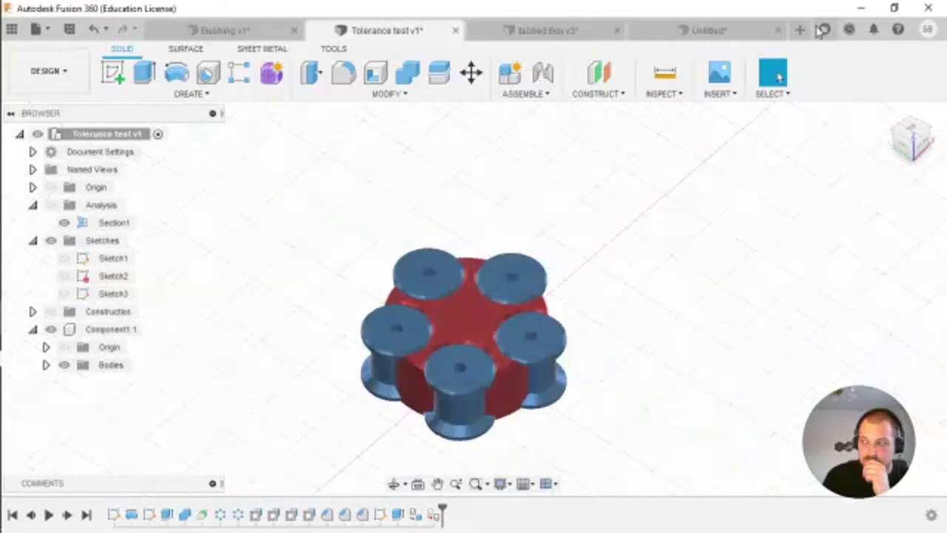
click(710, 31)
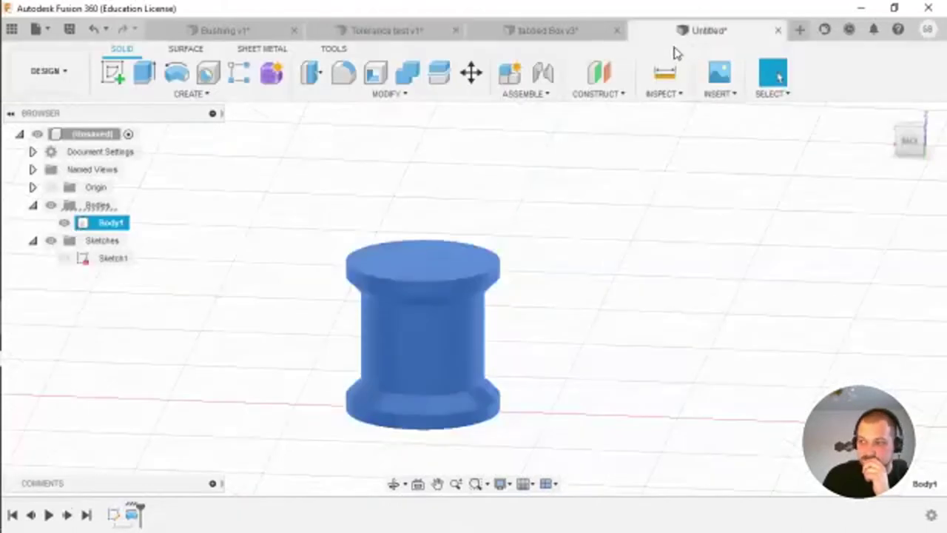
click(412, 29)
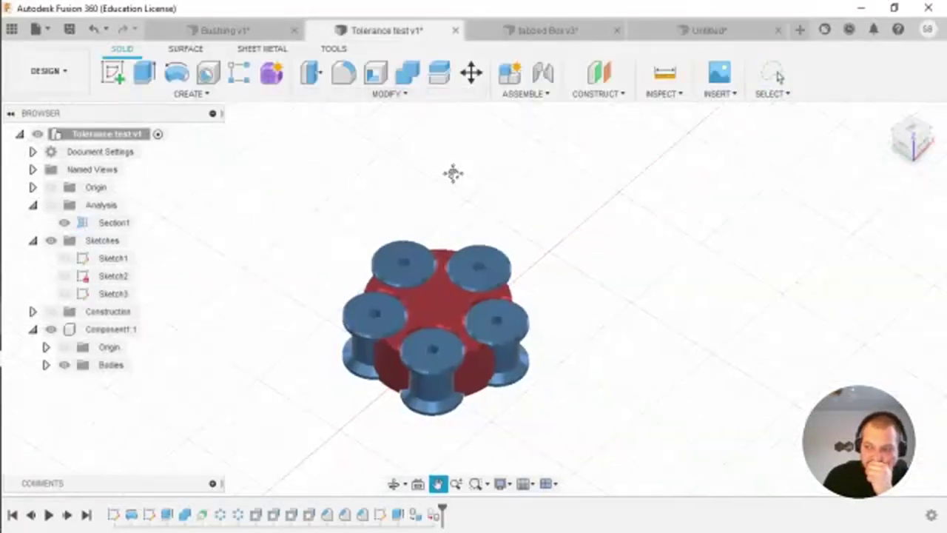
drag(454, 173, 446, 170)
key(Escape)
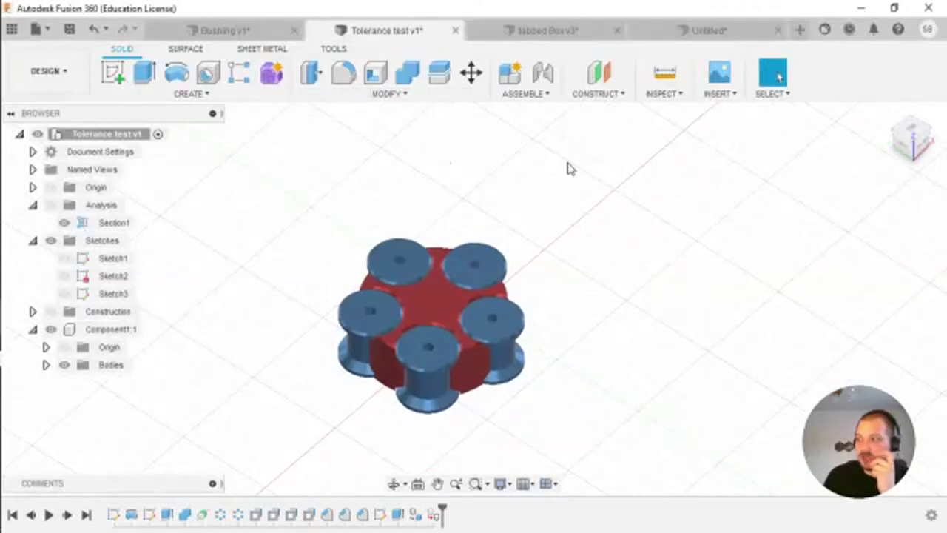
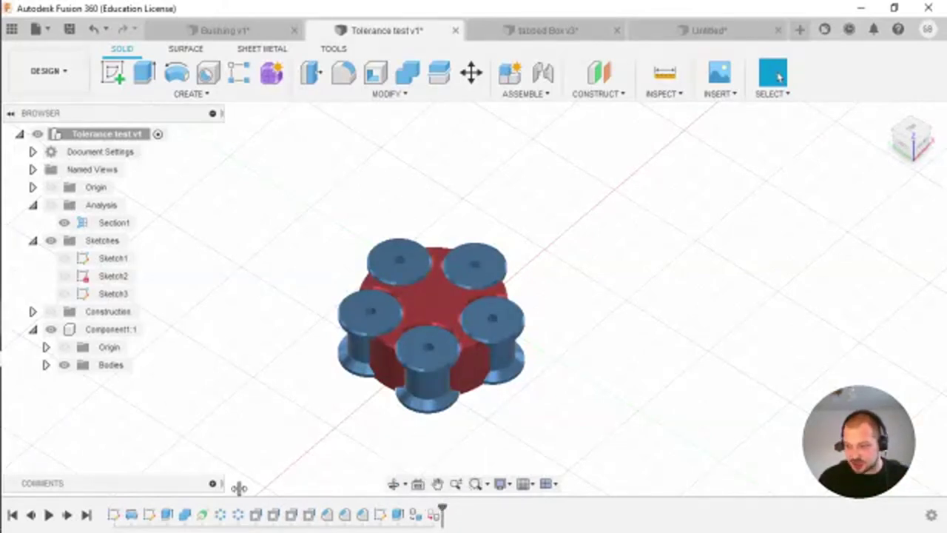
- Roll the design history back to just after Sketch2 and examine the single spool body from several angles
mouse_move(239, 487)
mouse_down()
mouse_move(136, 499)
mouse_move(159, 509)
mouse_up()
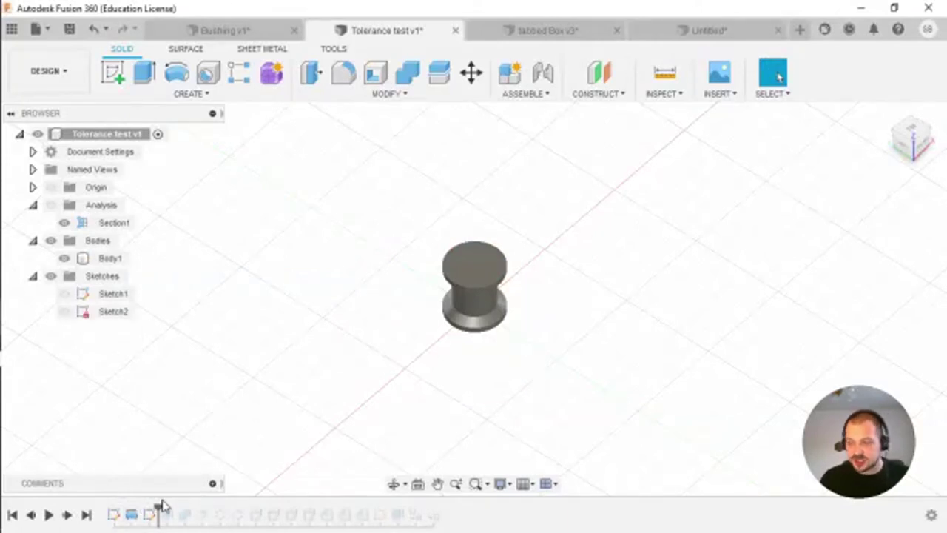
middle_drag(374, 342, 351, 345)
shift+middle_drag(470, 315, 311, 334)
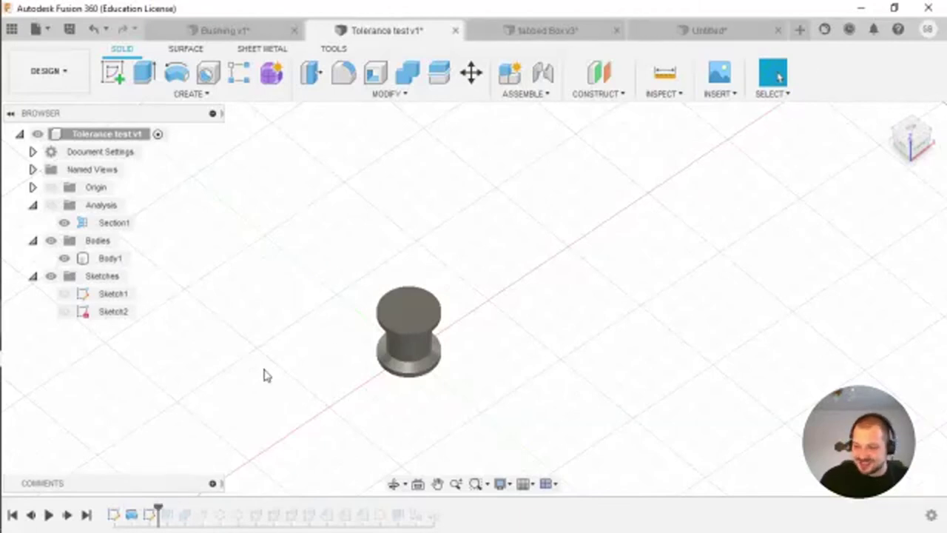
click(402, 320)
shift+middle_drag(364, 412, 206, 470)
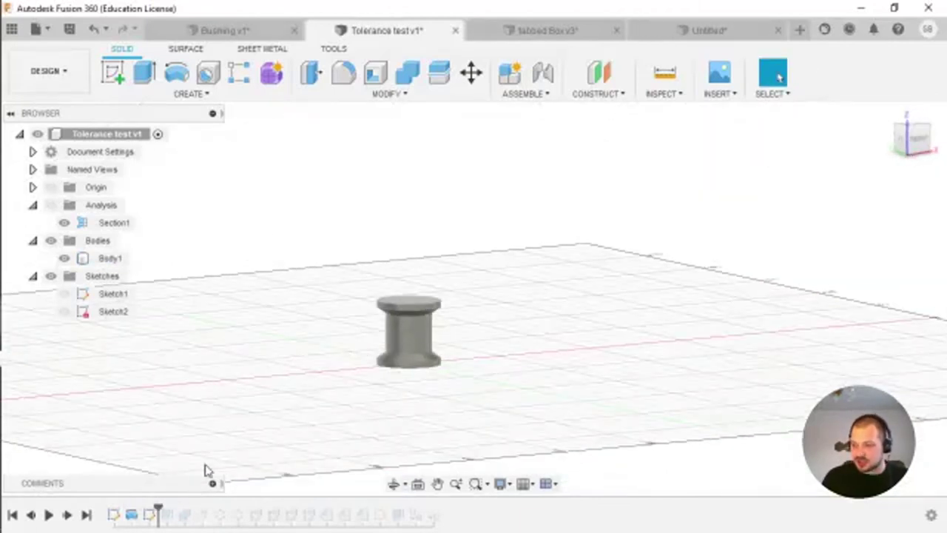
- Open Sketch1 to examine the dimensions of the spool's revolve profile, and close it unchanged
click(114, 295)
mouse_move(449, 334)
shift+middle_down()
mouse_move(508, 330)
mouse_move(116, 303)
shift+middle_up()
click(116, 296)
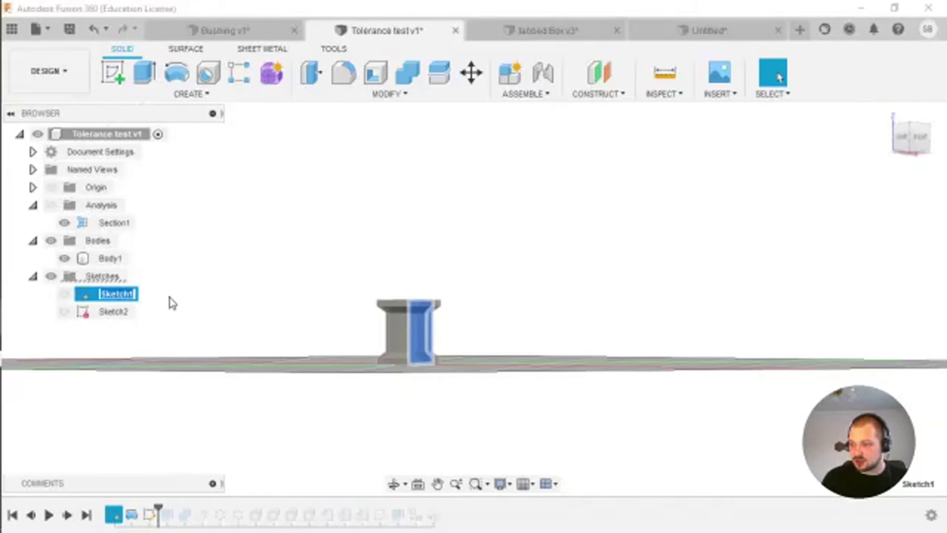
click(175, 319)
double_click(116, 298)
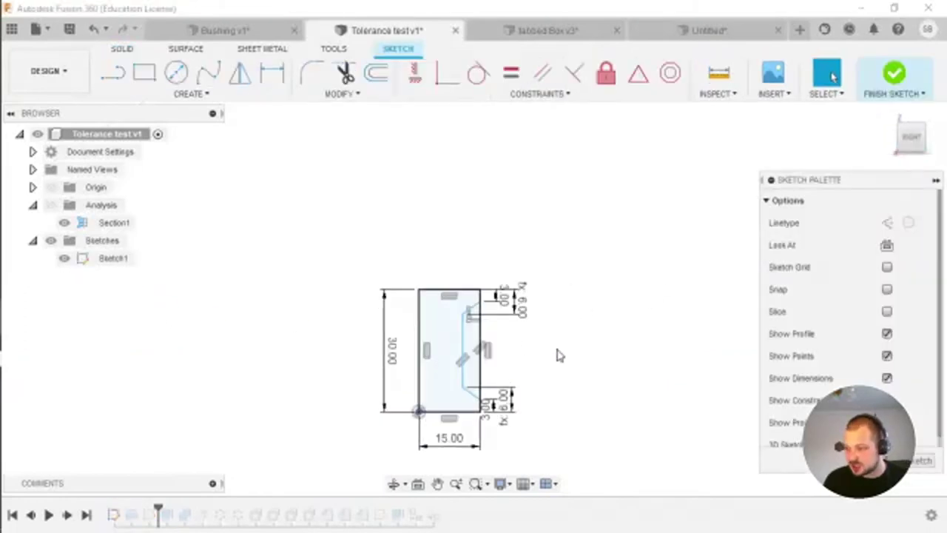
click(894, 72)
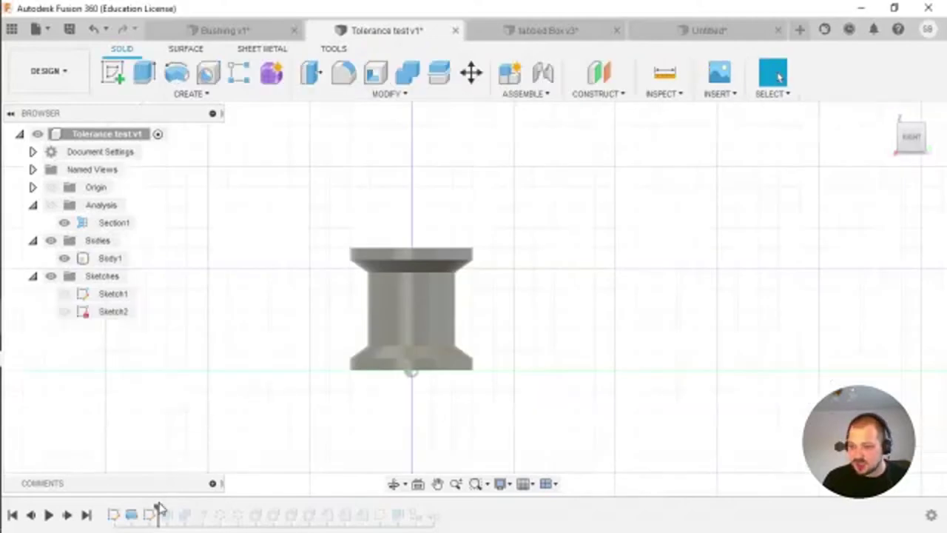
- Move the history marker around Sketch2, roll it forward to the end and view the complete model
mouse_move(156, 506)
mouse_down()
mouse_move(171, 505)
mouse_move(139, 511)
mouse_up()
mouse_move(234, 408)
shift+middle_down()
mouse_move(336, 427)
mouse_move(286, 421)
mouse_move(274, 429)
shift+middle_up()
mouse_move(140, 506)
mouse_down()
mouse_move(176, 511)
mouse_move(152, 518)
mouse_up()
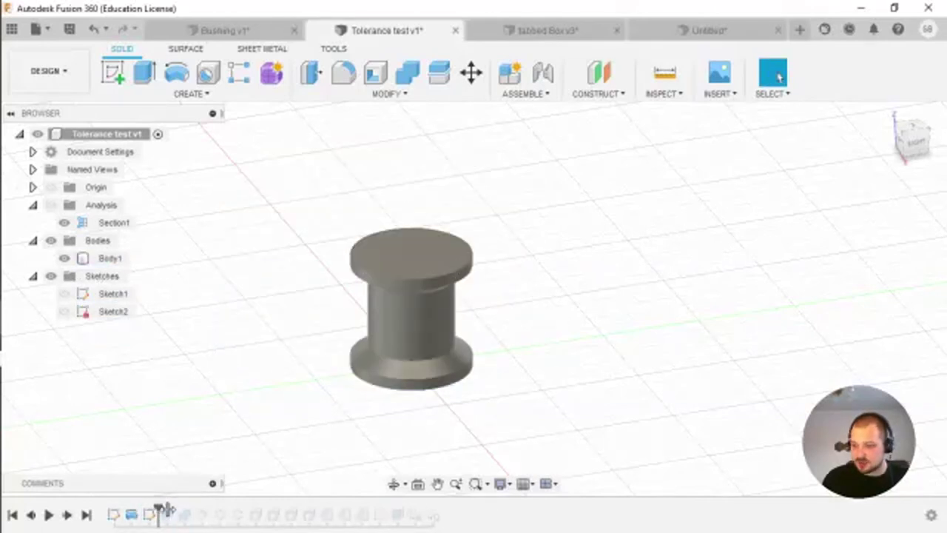
drag(164, 509, 439, 510)
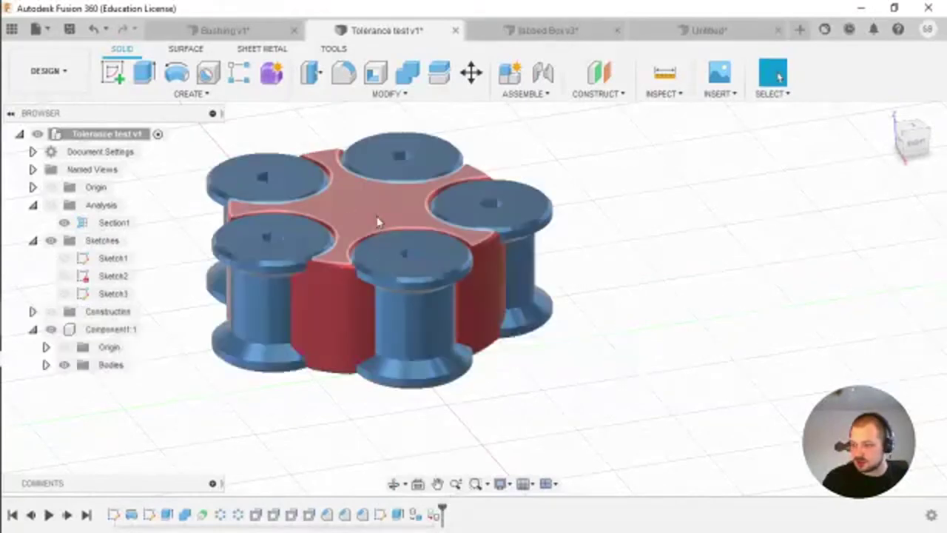
shift+middle_drag(377, 222, 351, 186)
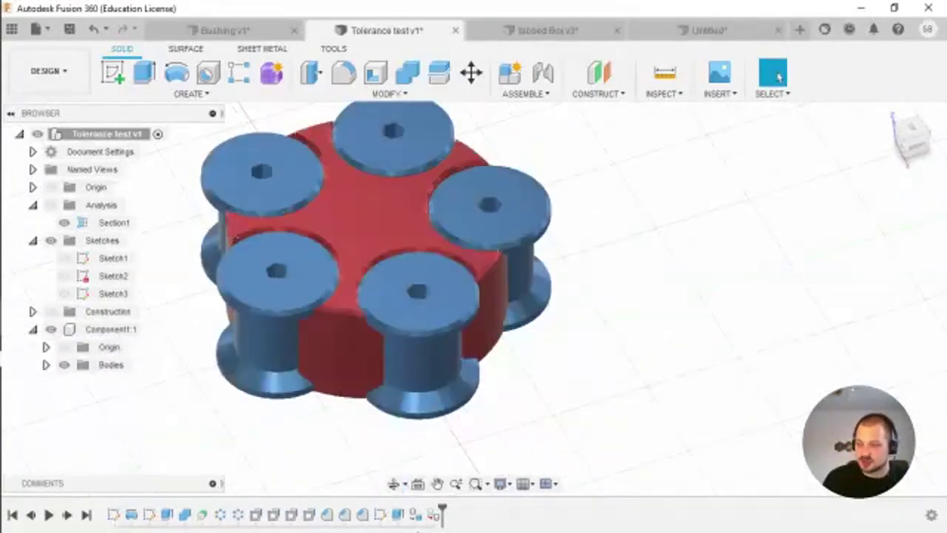
- Roll the history back to the large cylinder's extrusion, advance it past the Combine feature and inspect both bodies
mouse_move(316, 504)
mouse_down()
mouse_move(158, 511)
mouse_move(175, 511)
mouse_up()
shift+middle_drag(363, 345, 209, 428)
drag(178, 515, 189, 515)
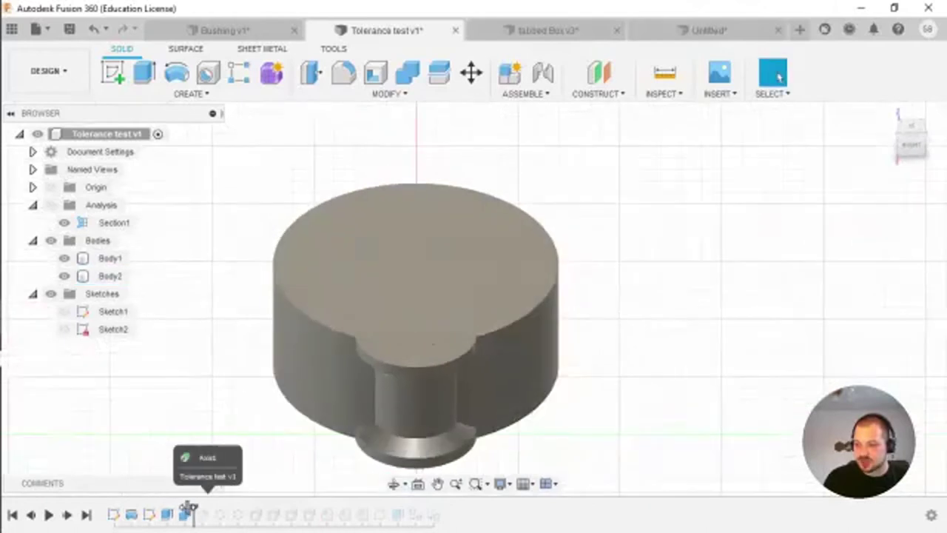
shift+middle_drag(432, 365, 342, 349)
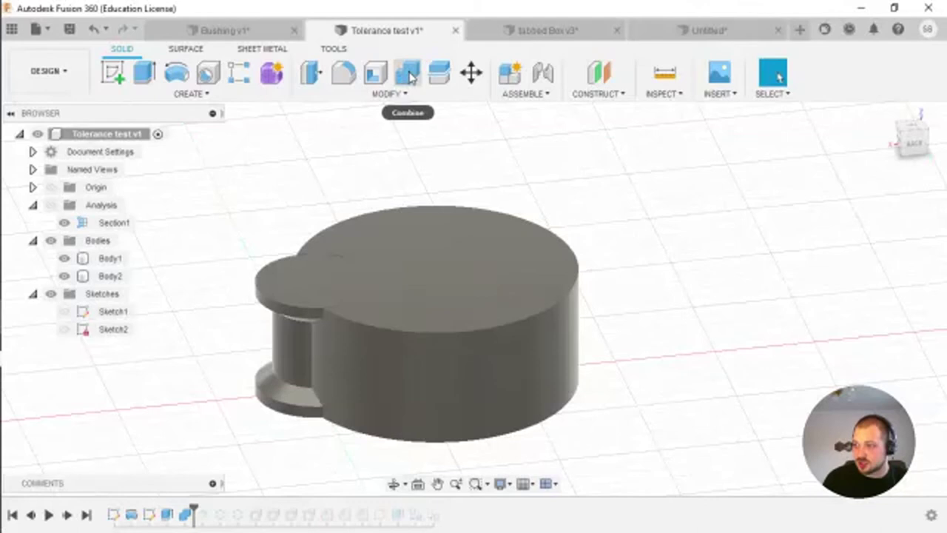
- Open the Combine feature to review its Cut operation and Keep Tools option, and close it with the settings kept
double_click(185, 513)
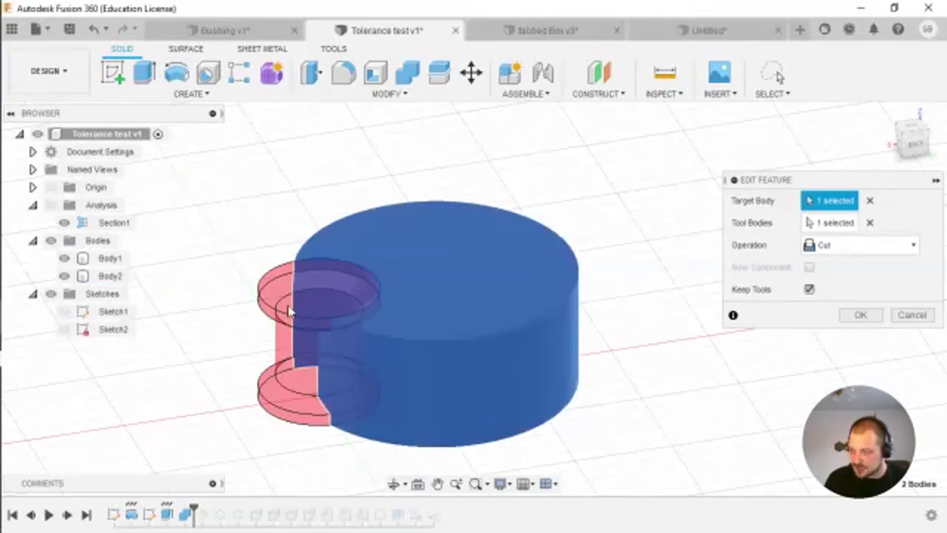
click(826, 248)
click(834, 250)
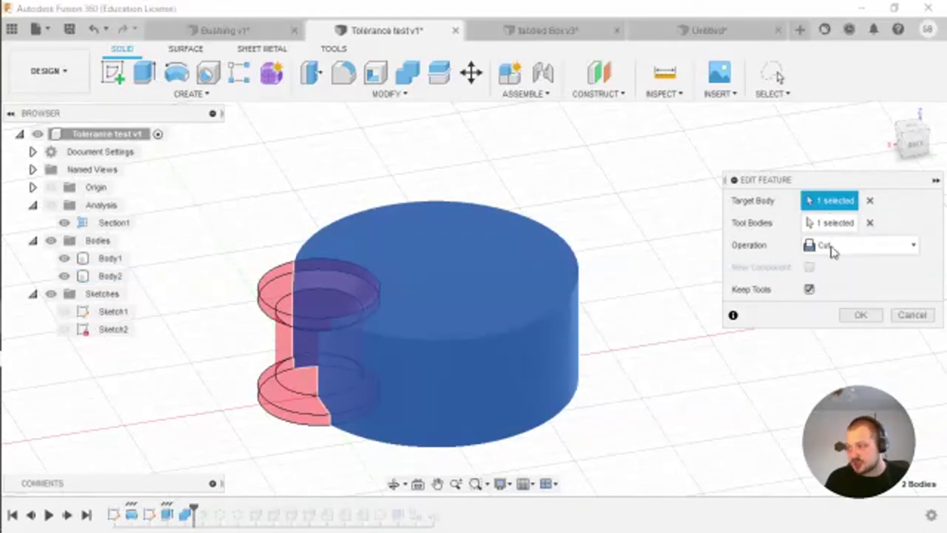
click(857, 316)
- Preview the circular pattern in the history, show the construction geometry, and roll back to just before the pattern
drag(194, 506, 211, 509)
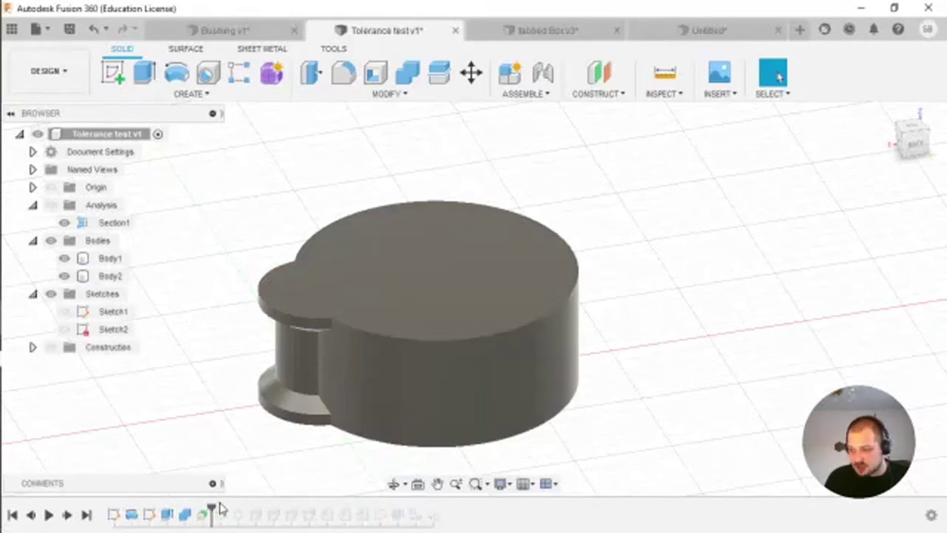
drag(212, 509, 230, 509)
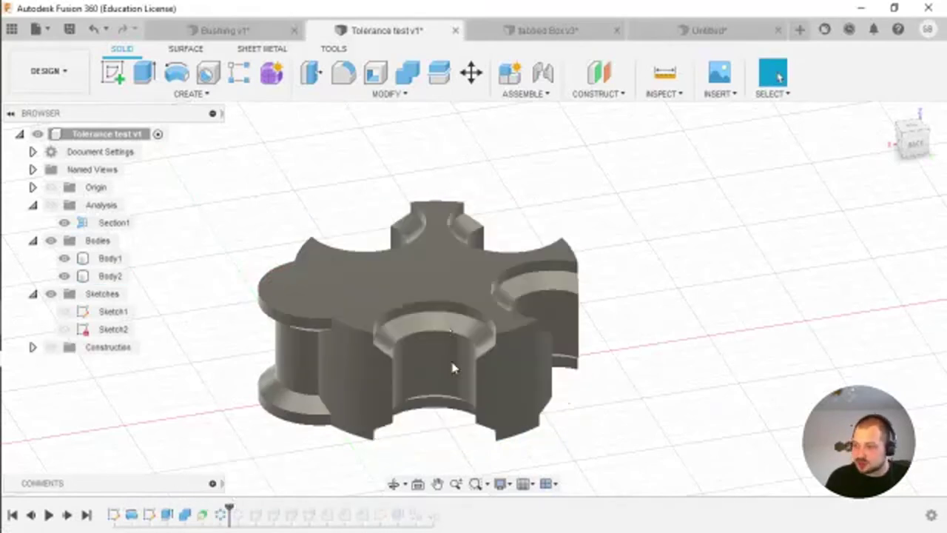
click(52, 347)
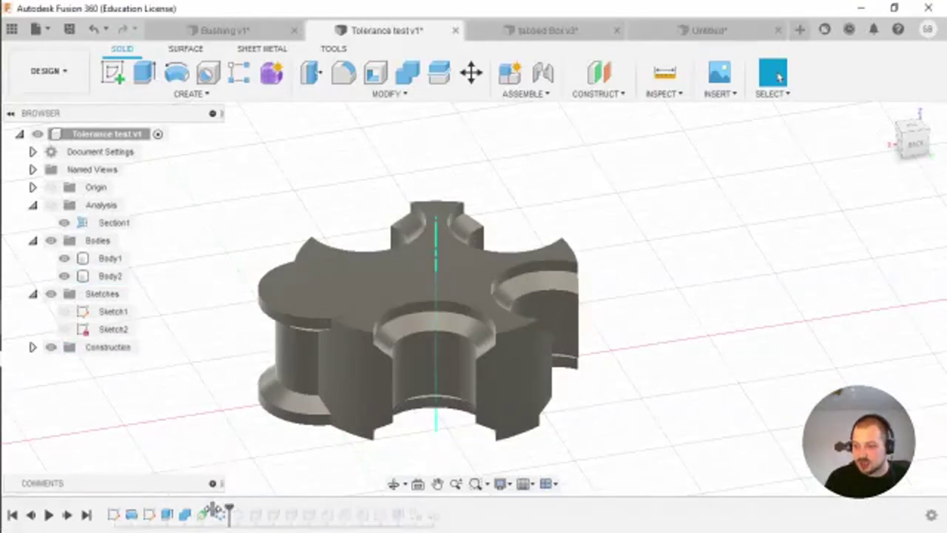
drag(213, 510, 211, 509)
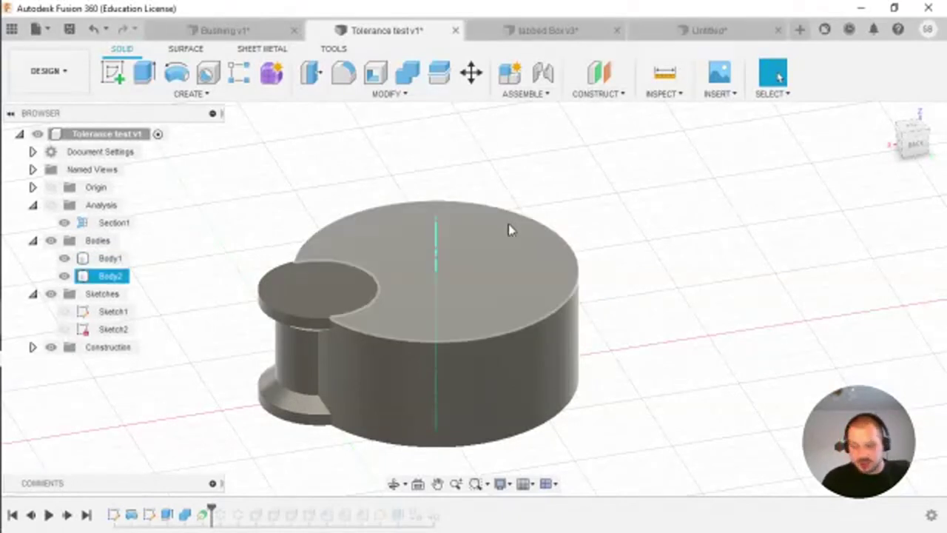
shift+middle_drag(534, 240, 503, 228)
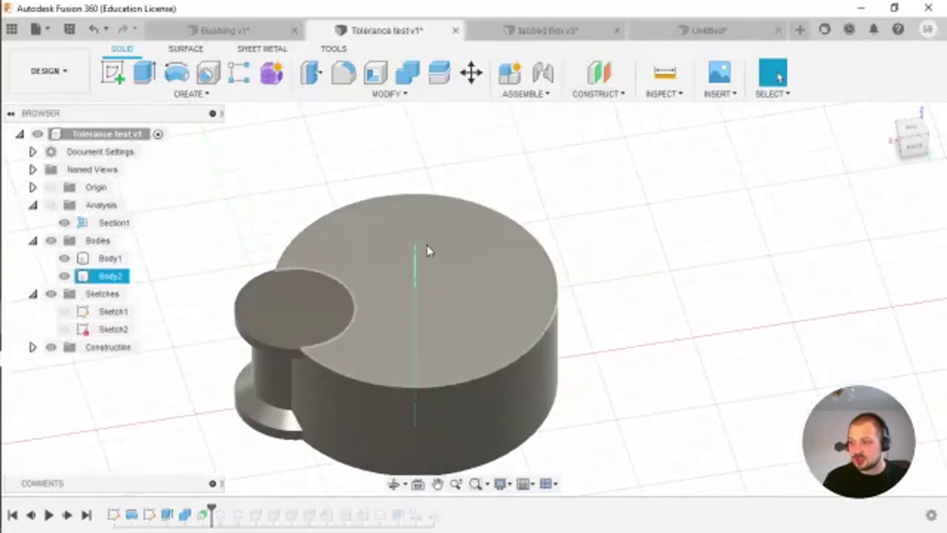
click(576, 97)
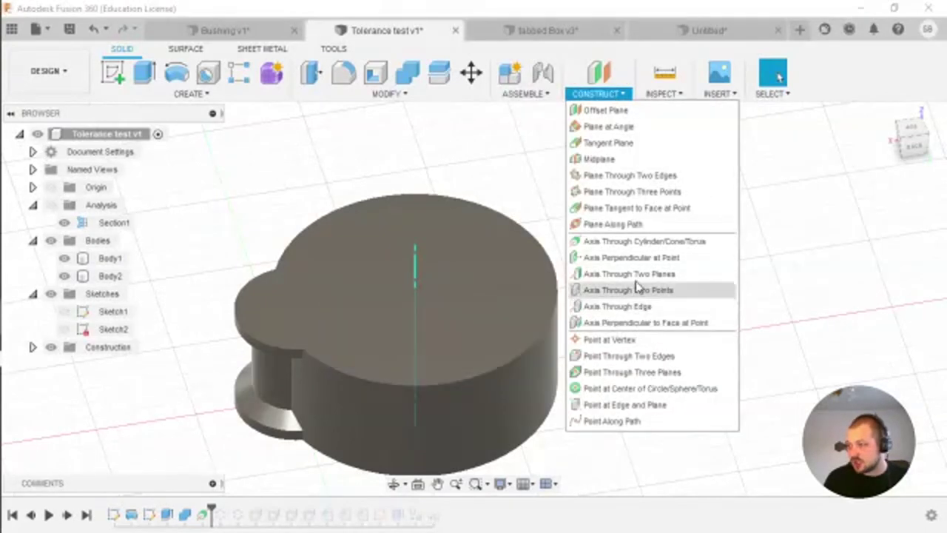
click(661, 242)
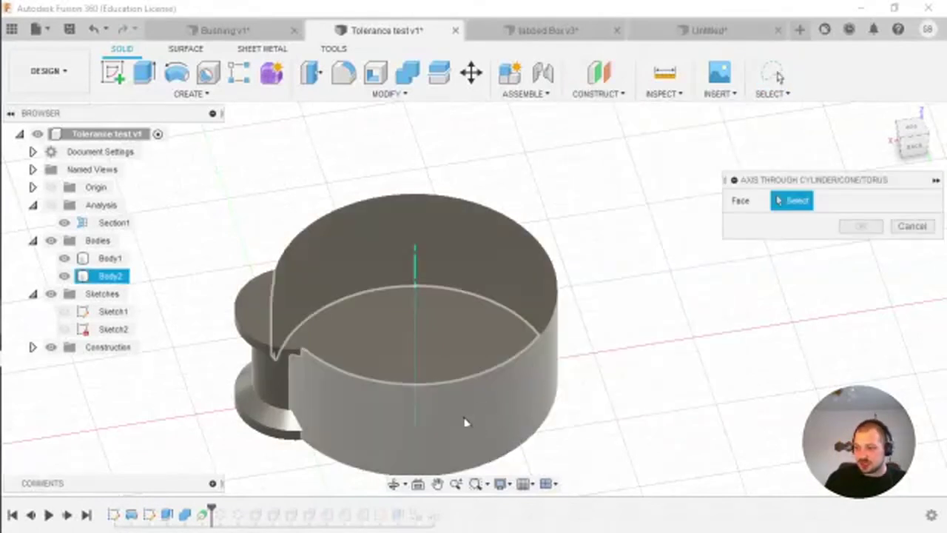
shift+middle_drag(465, 421, 540, 361)
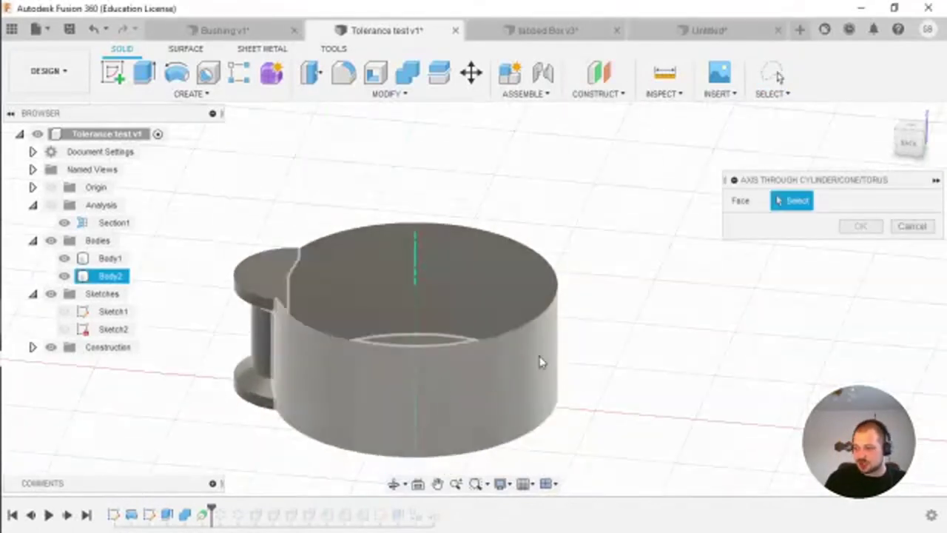
click(485, 390)
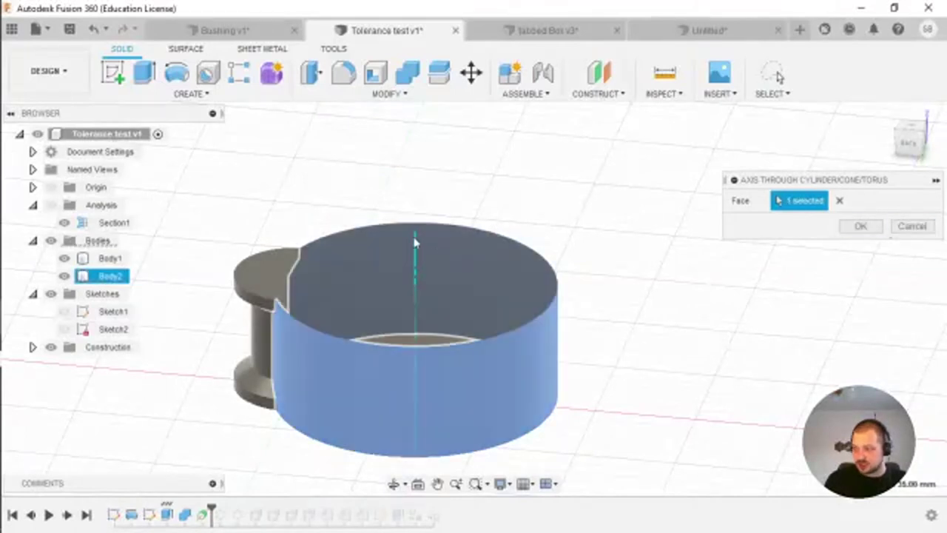
click(913, 226)
- Create a construction axis through the cylindrical neck face of the spool
click(260, 344)
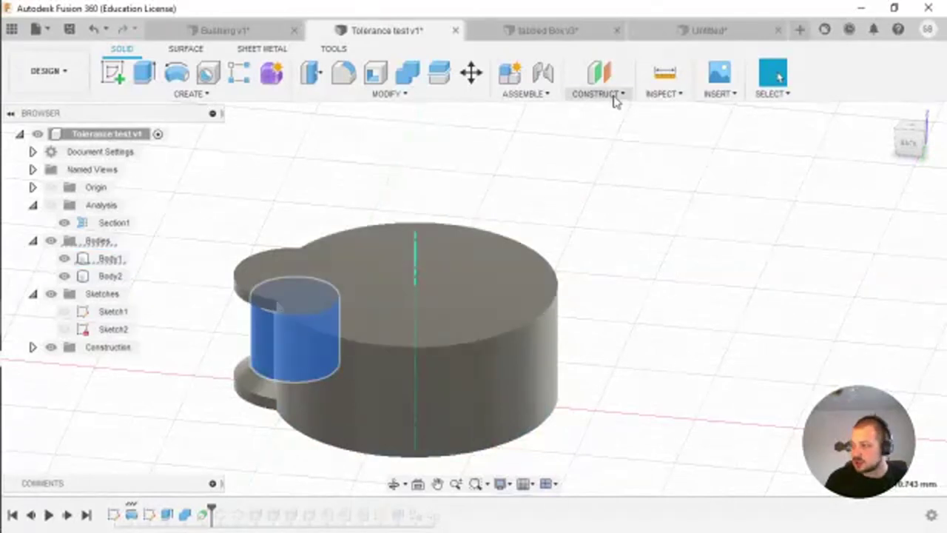
click(617, 95)
click(626, 240)
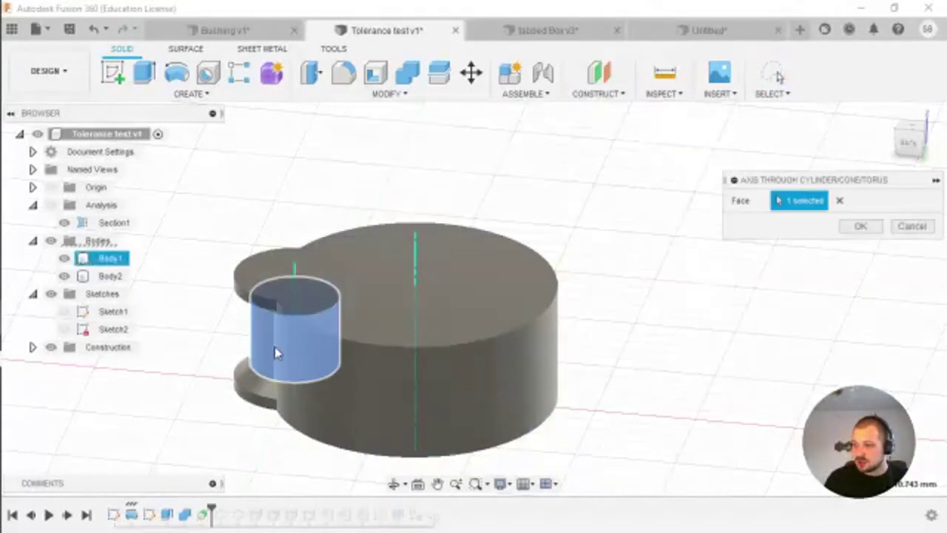
scroll(300, 310, up, 3)
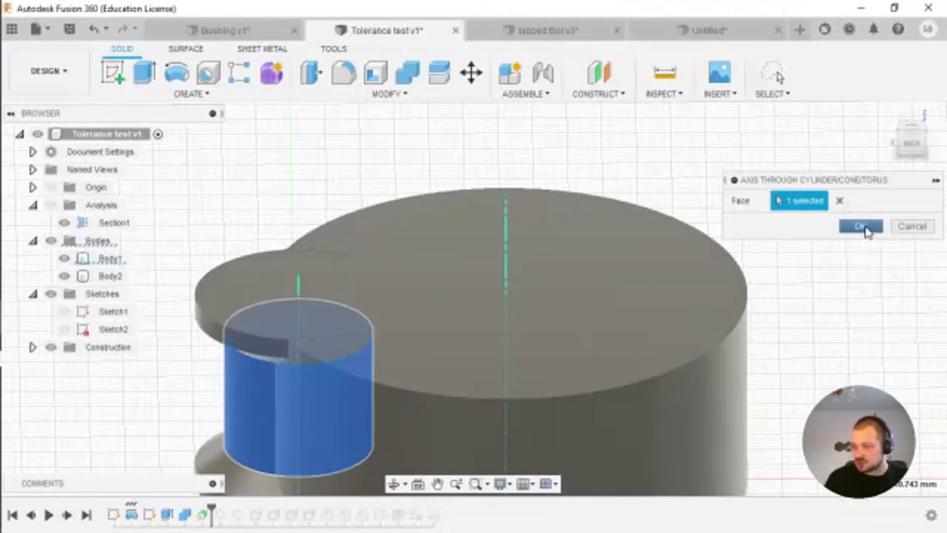
click(860, 226)
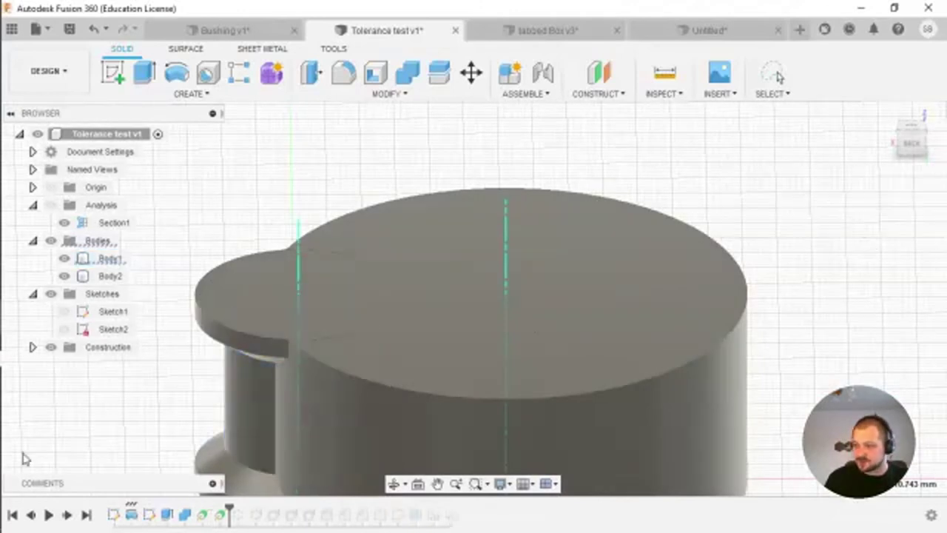
- Hide the construction axis through the spool neck, leaving the central cylinder's axis shown, and inspect both bodies
click(32, 347)
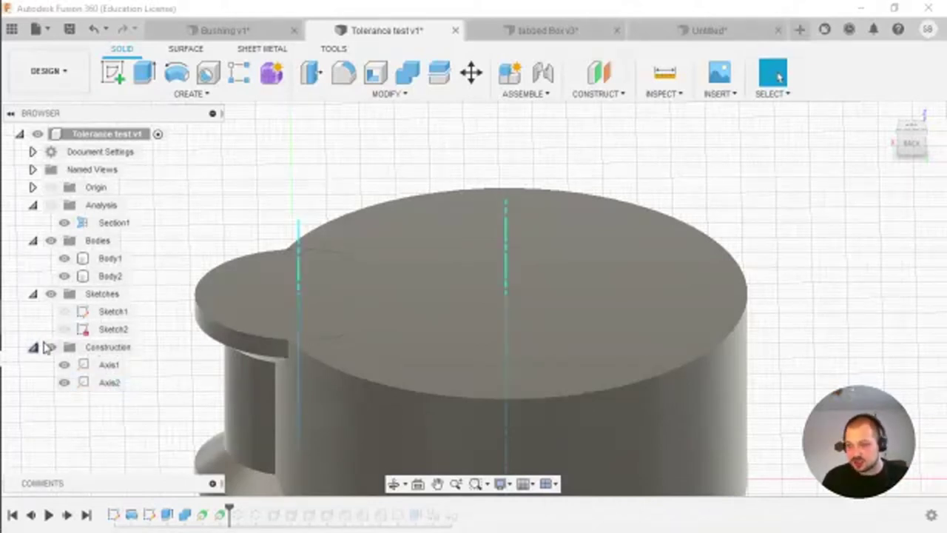
click(65, 383)
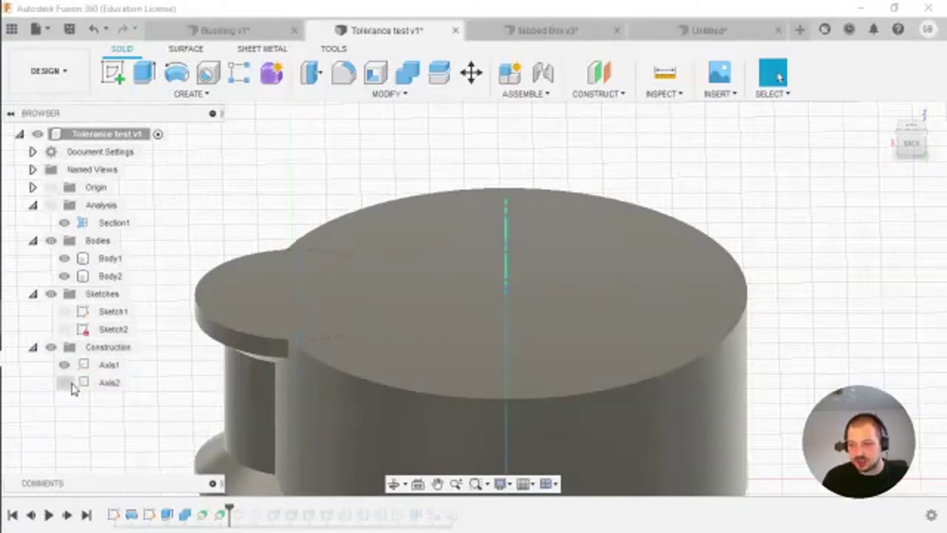
click(264, 384)
shift+middle_drag(264, 384, 393, 286)
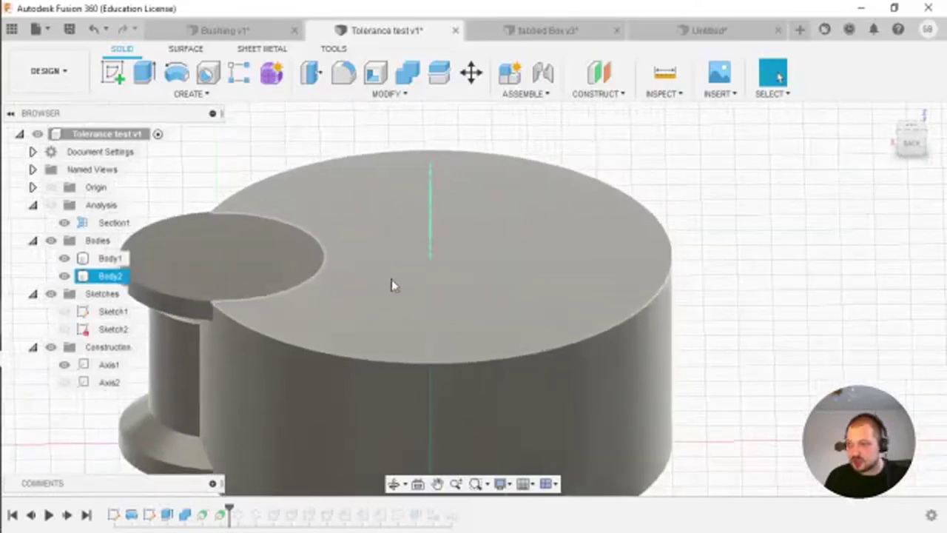
scroll(388, 315, down, 5)
click(364, 236)
shift+middle_drag(363, 237, 436, 247)
click(495, 269)
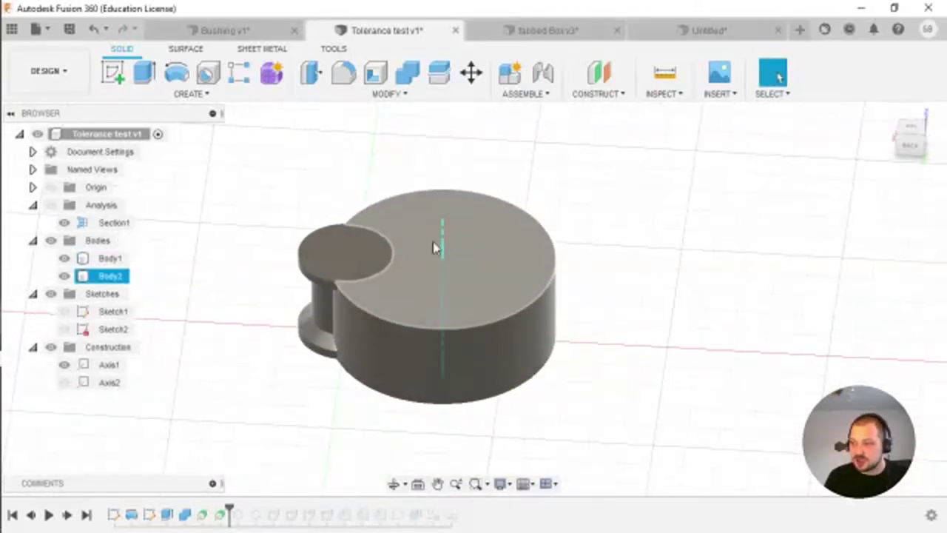
key(Escape)
- Advance the history past the first circular pattern and review its object and axis selections, keeping its settings
drag(232, 507, 247, 510)
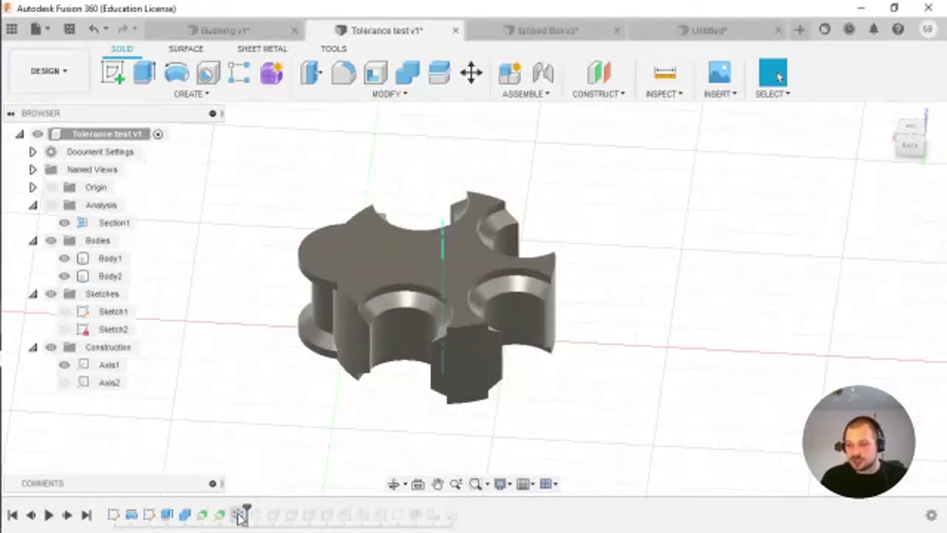
double_click(239, 514)
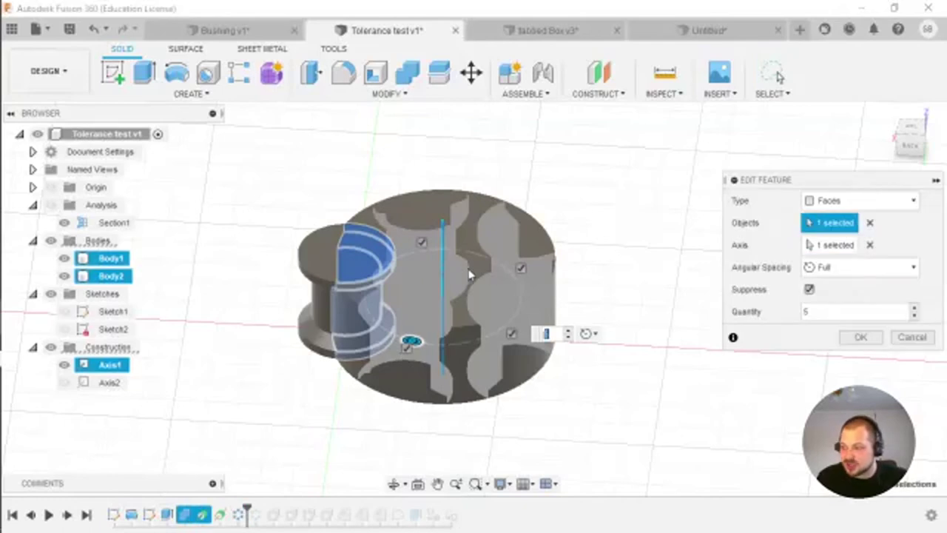
shift+middle_drag(575, 232, 530, 195)
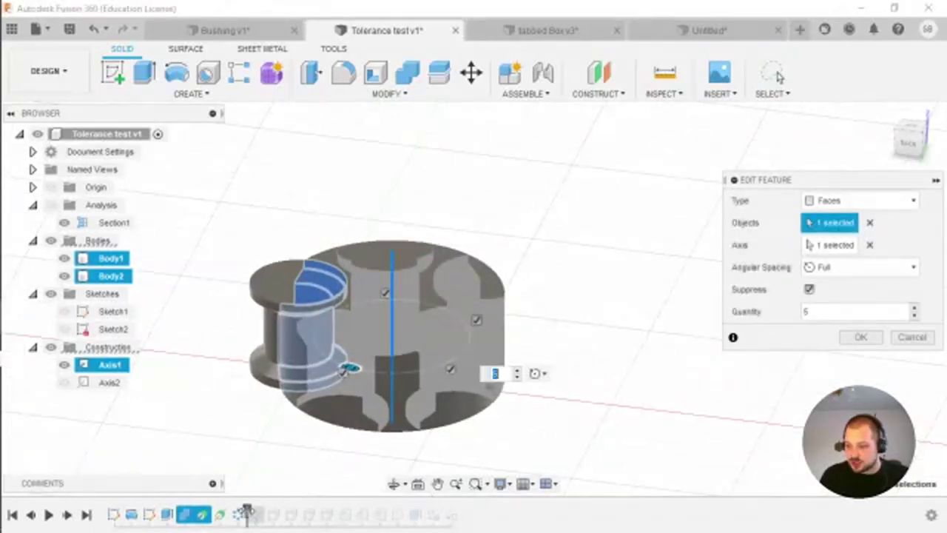
click(814, 244)
click(830, 219)
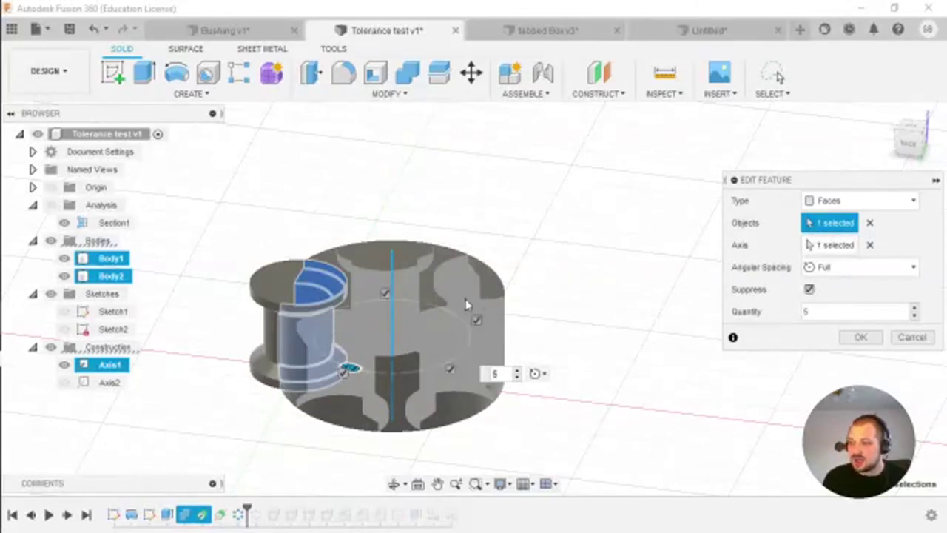
click(913, 337)
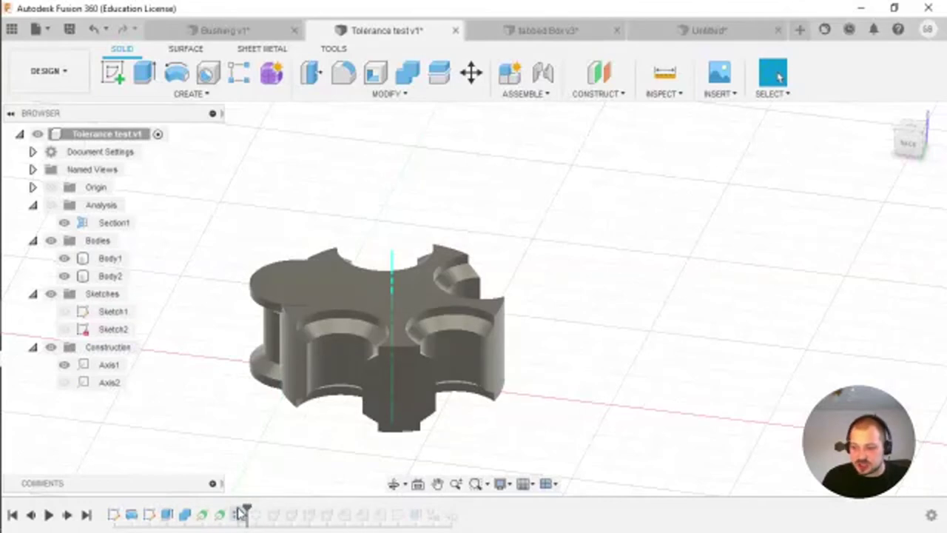
click(184, 516)
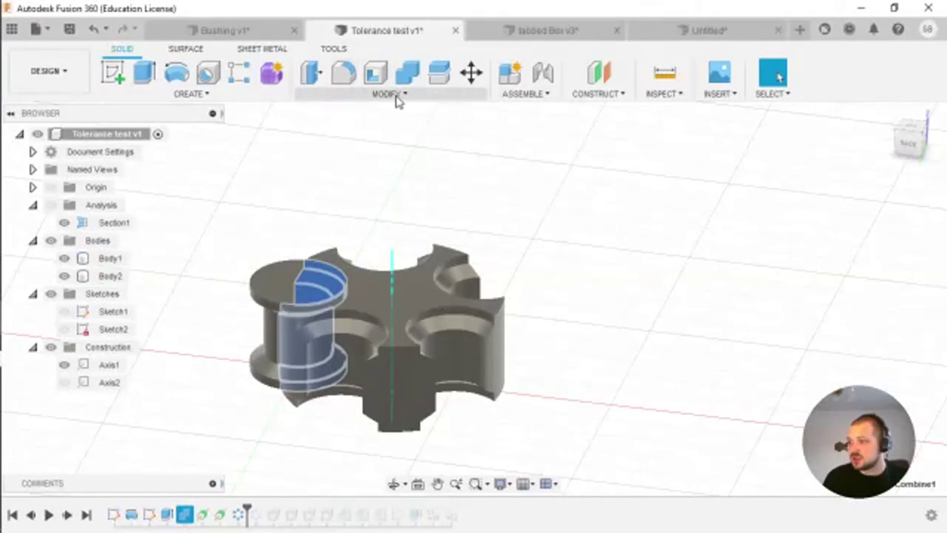
click(206, 95)
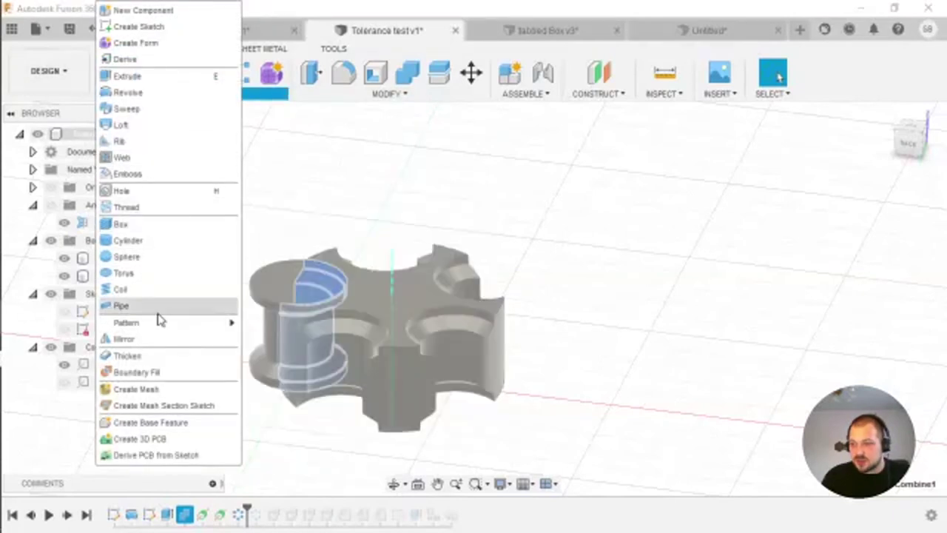
mouse_move(156, 326)
click(279, 338)
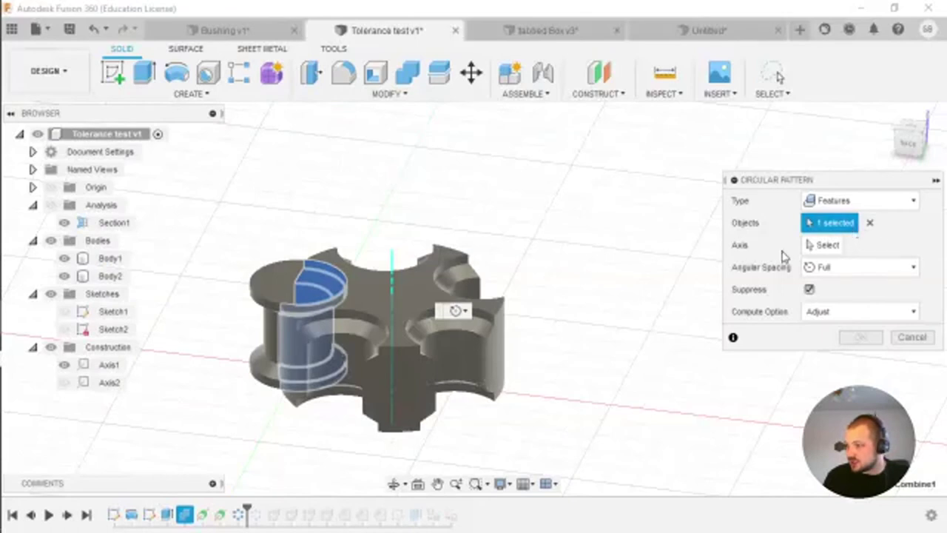
click(823, 247)
click(110, 364)
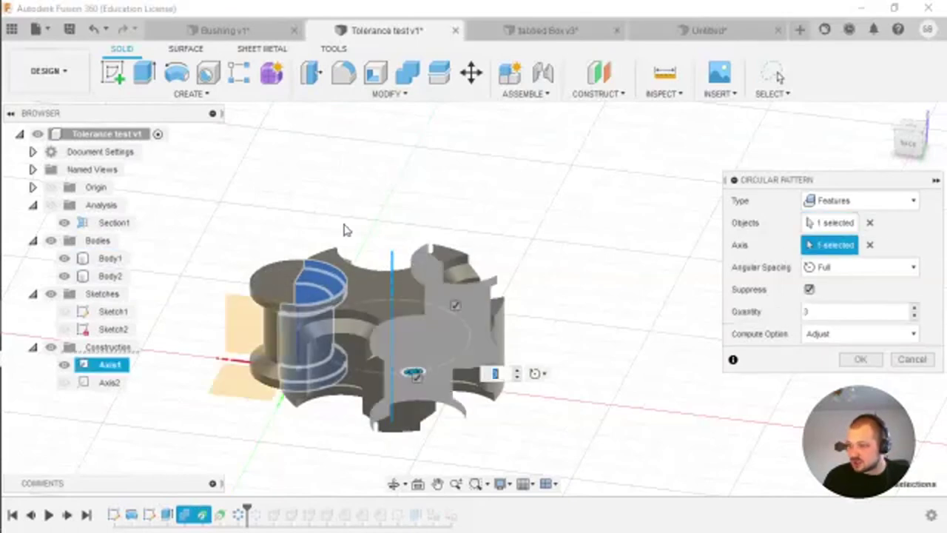
mouse_move(528, 260)
shift+middle_down()
mouse_move(556, 282)
mouse_move(520, 265)
shift+middle_up()
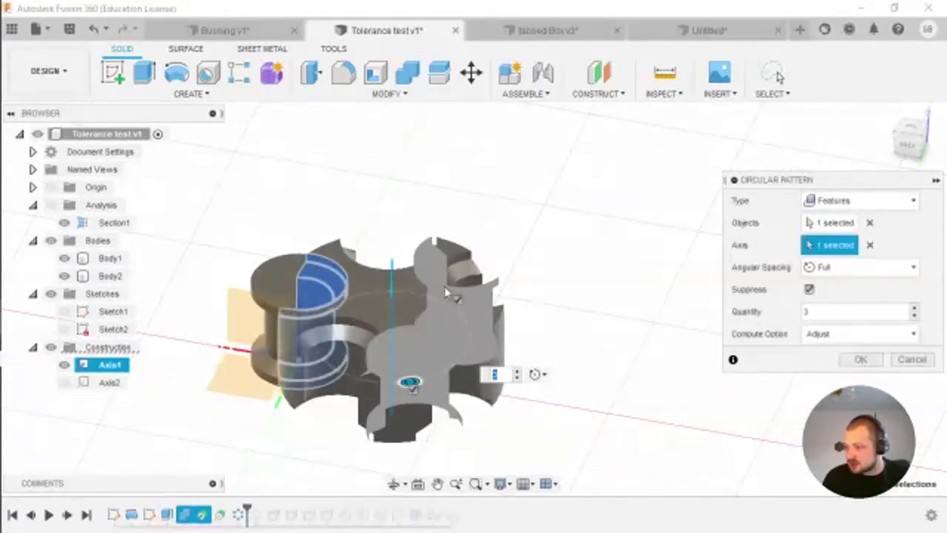
click(882, 359)
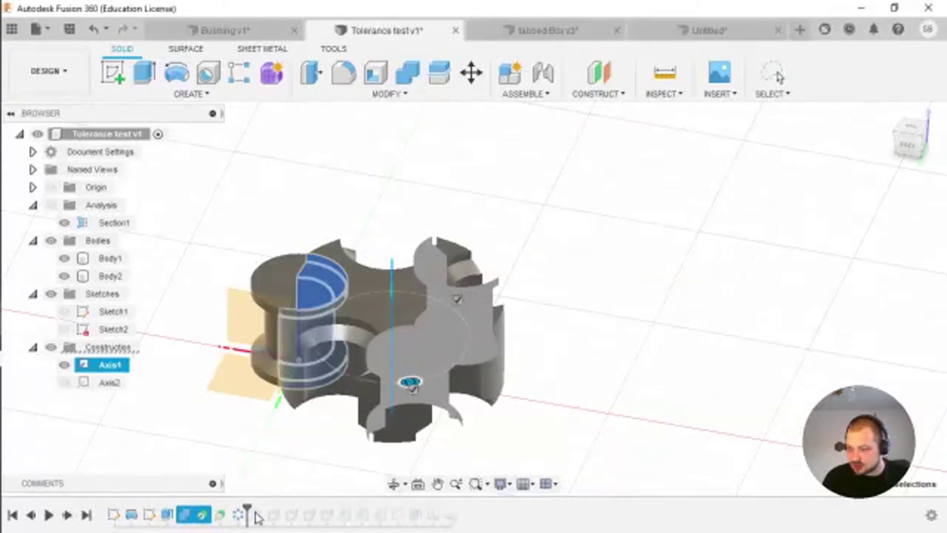
- Roll the history back before the first circular pattern and set up a new circular pattern of the Combine feature around Axis1
drag(248, 512, 237, 512)
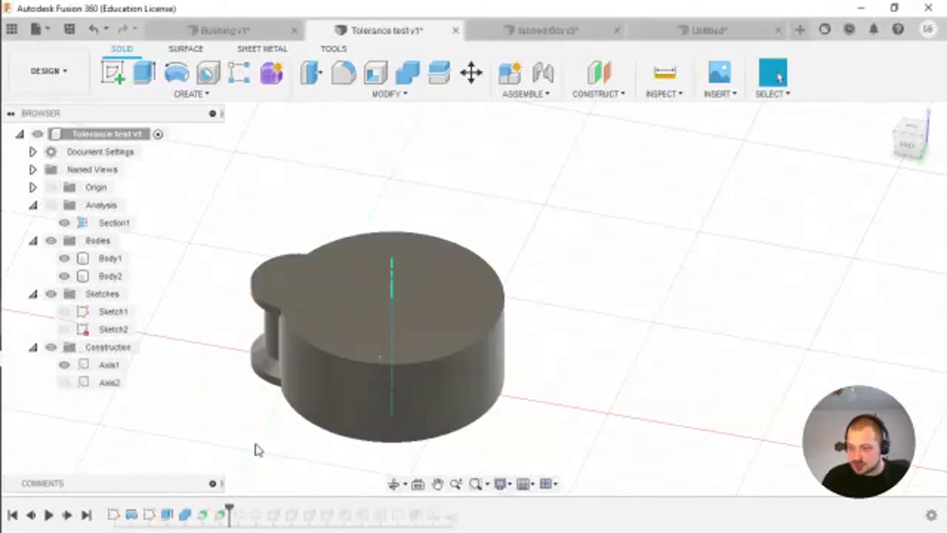
click(233, 95)
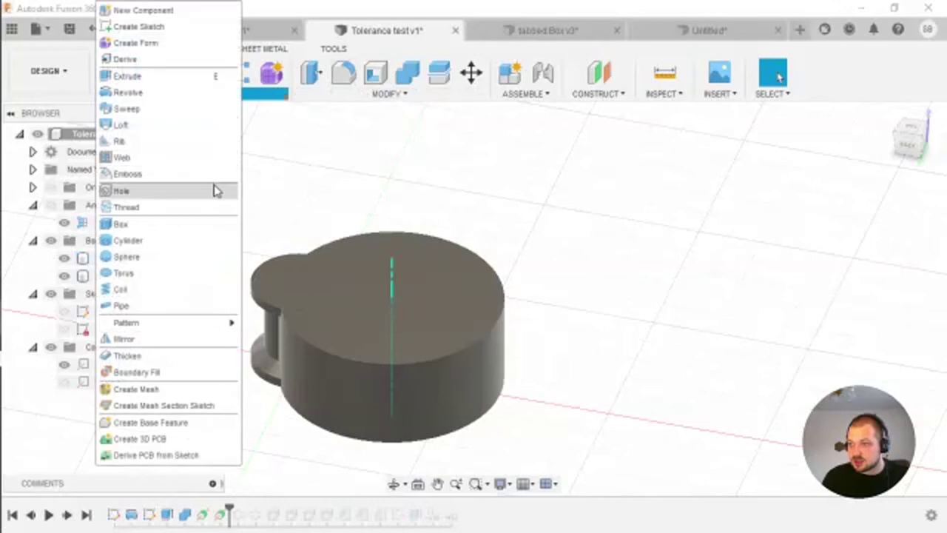
mouse_move(226, 323)
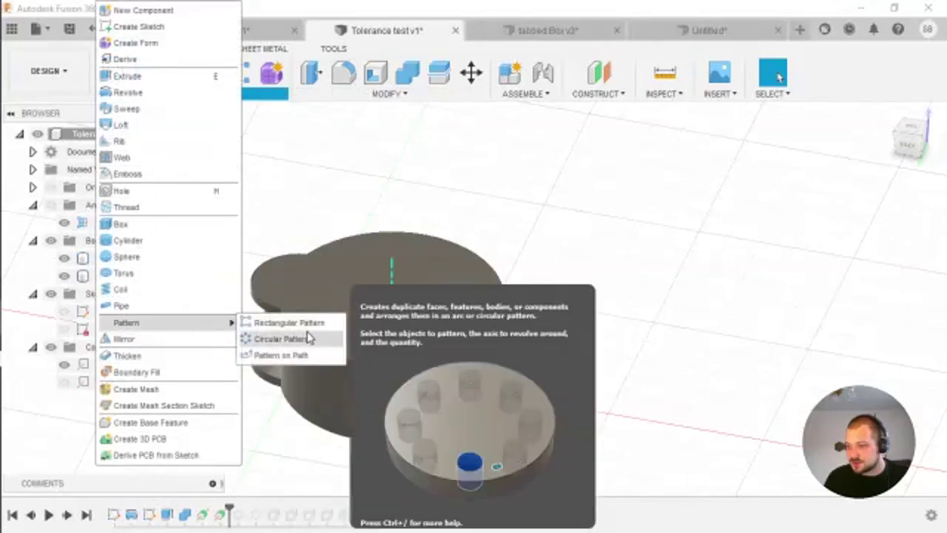
click(309, 338)
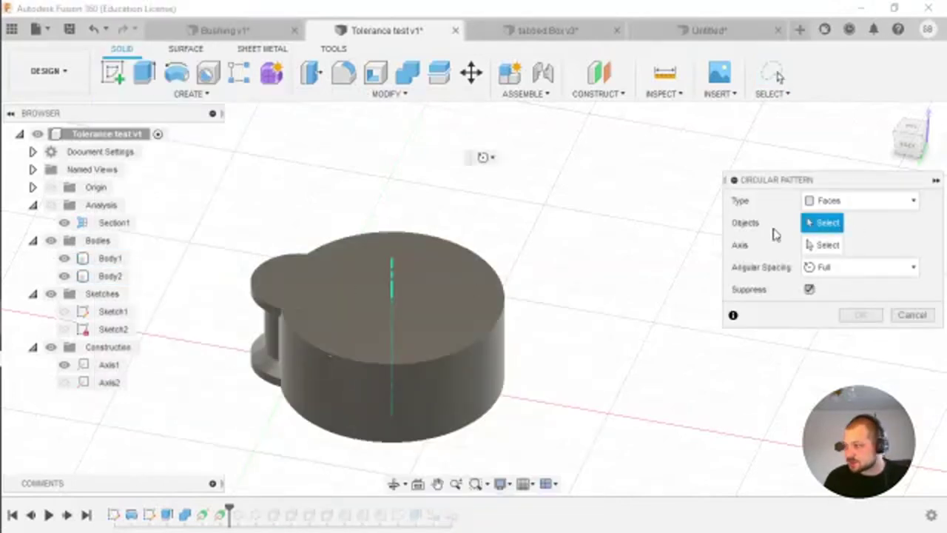
click(326, 277)
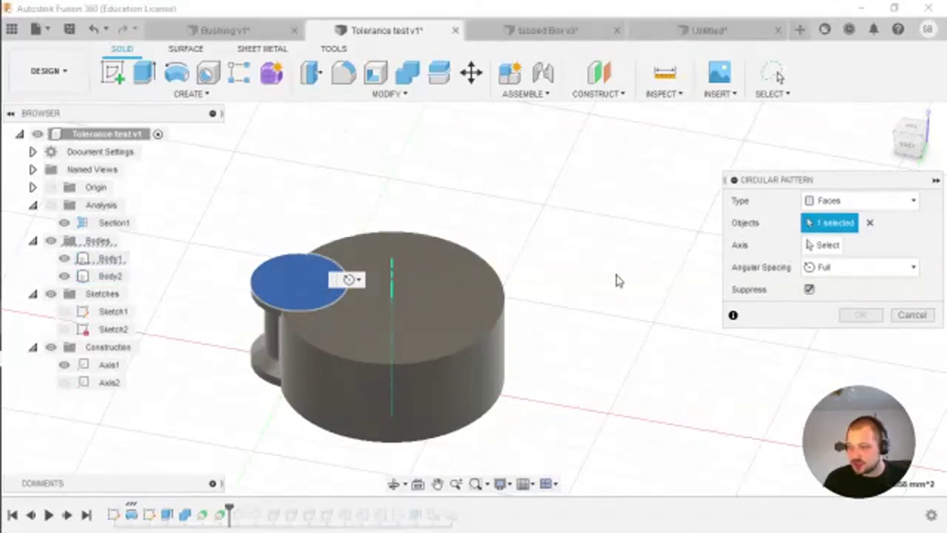
click(870, 225)
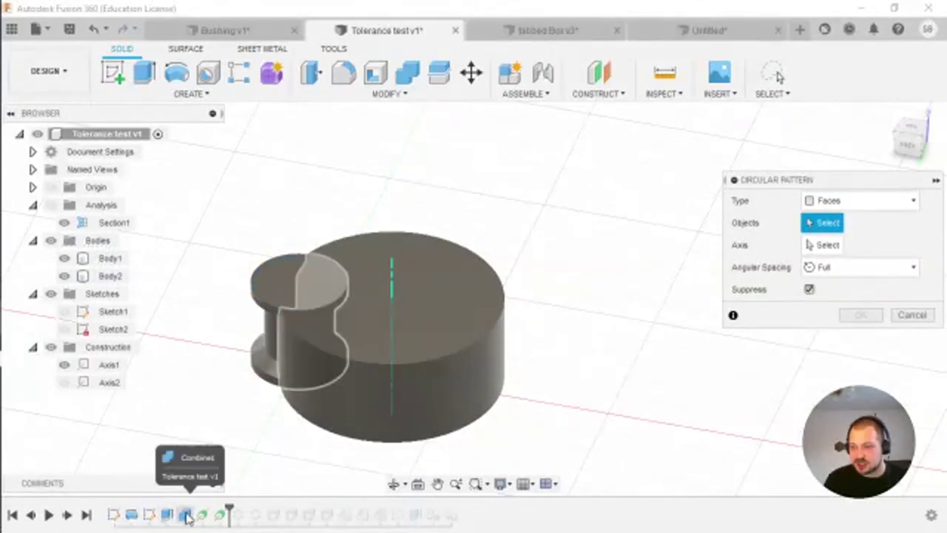
click(185, 516)
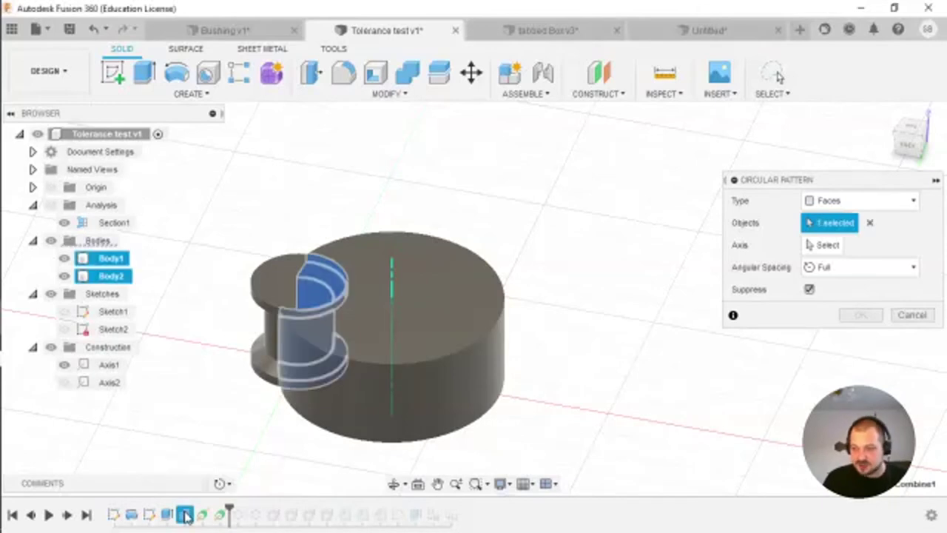
click(826, 249)
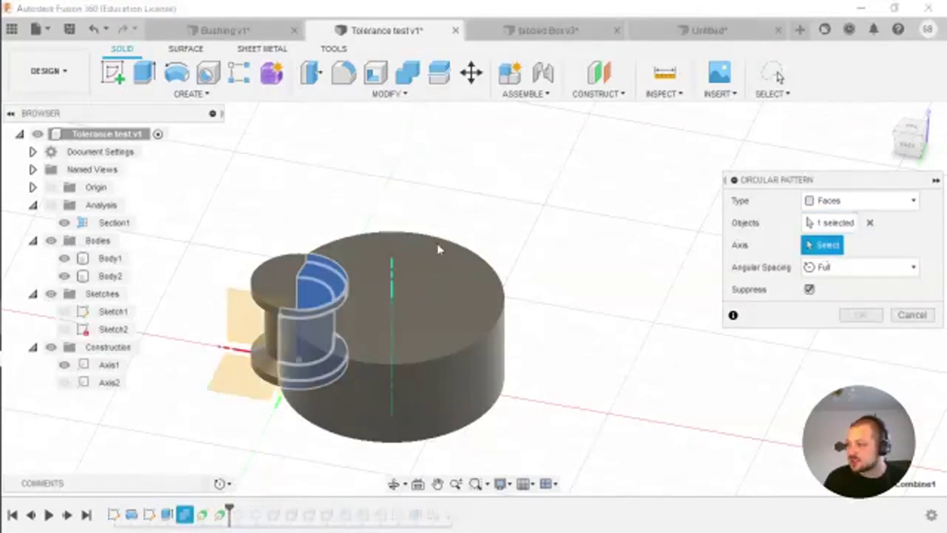
click(110, 364)
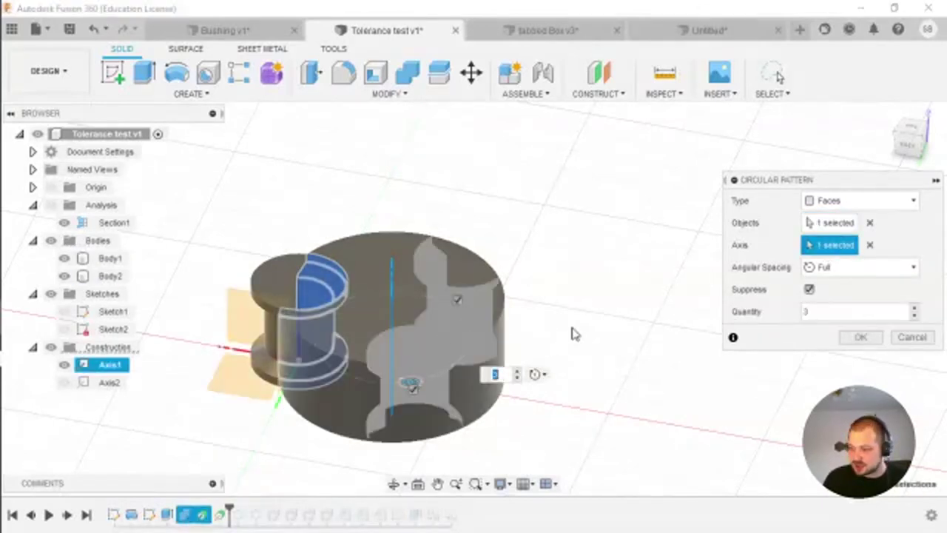
- Preview the circular pattern with a quantity of 5, and create it with a quantity of 3
shift+middle_drag(573, 334, 554, 321)
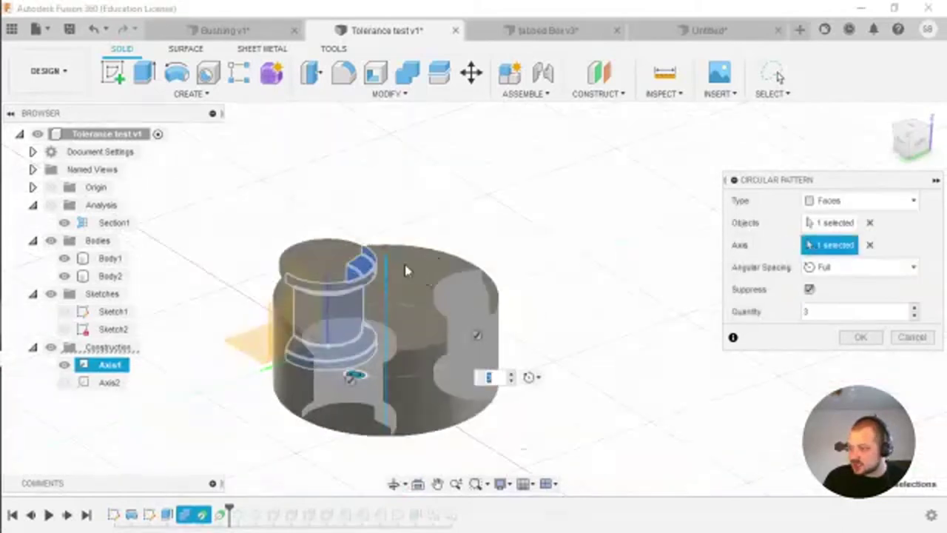
shift+middle_drag(390, 267, 466, 314)
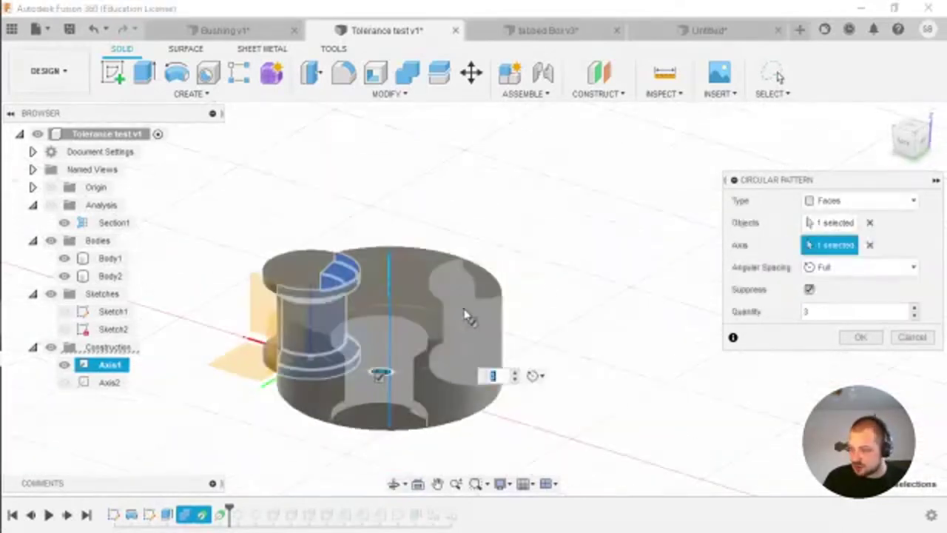
click(914, 308)
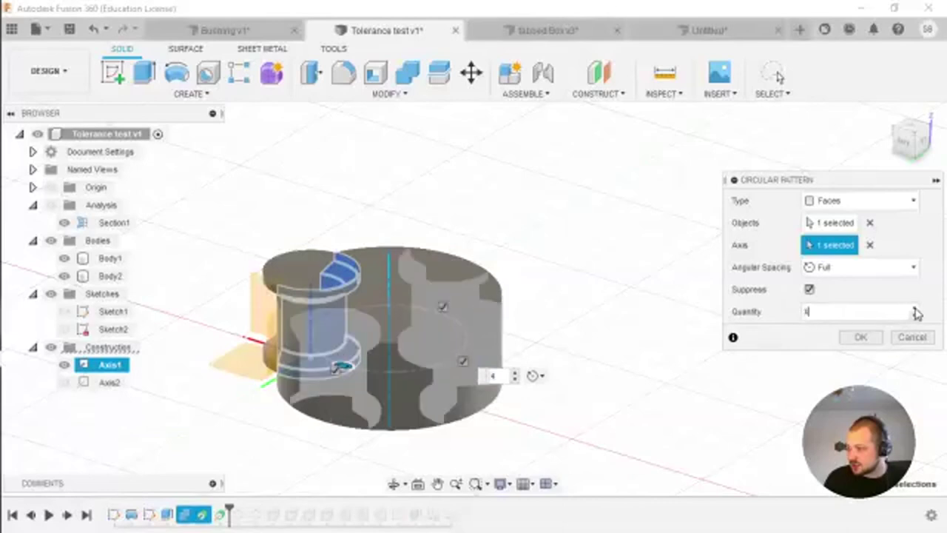
click(916, 310)
mouse_move(540, 319)
shift+middle_down()
mouse_move(525, 325)
mouse_move(533, 265)
mouse_move(514, 303)
mouse_move(536, 310)
shift+middle_up()
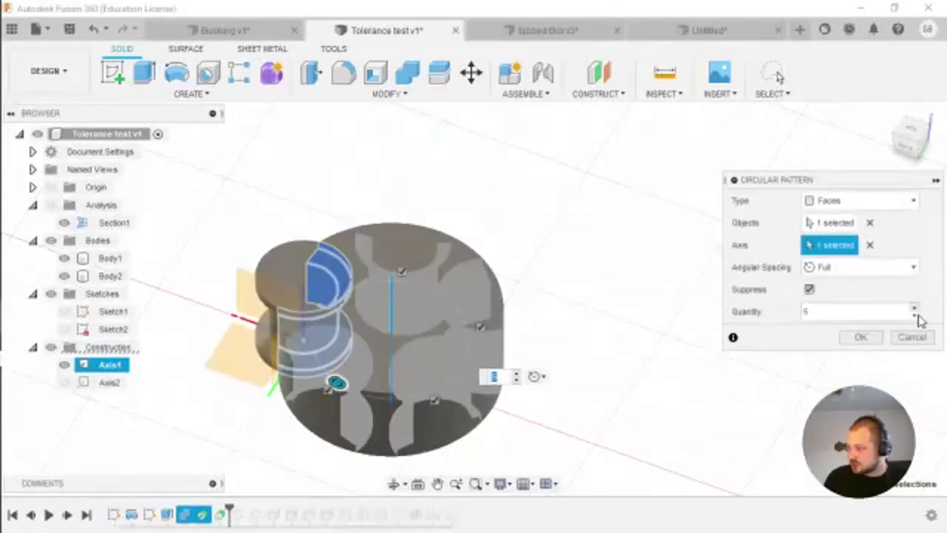
click(915, 314)
click(916, 315)
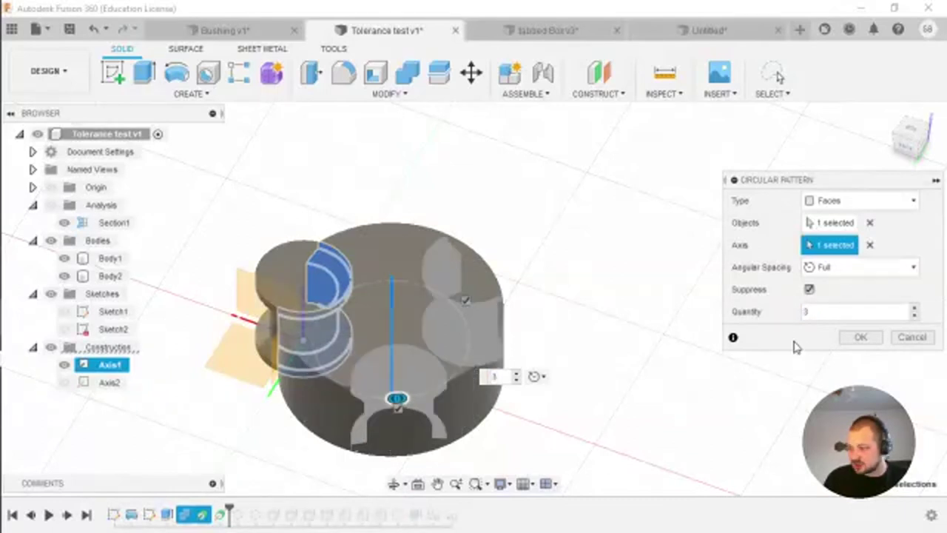
click(860, 338)
- Hide the spool body, Body1, and inspect the patterned cuts in the central cylinder
shift+middle_drag(571, 370, 597, 337)
click(110, 257)
click(65, 258)
click(109, 276)
shift+middle_drag(533, 295, 538, 345)
key(Escape)
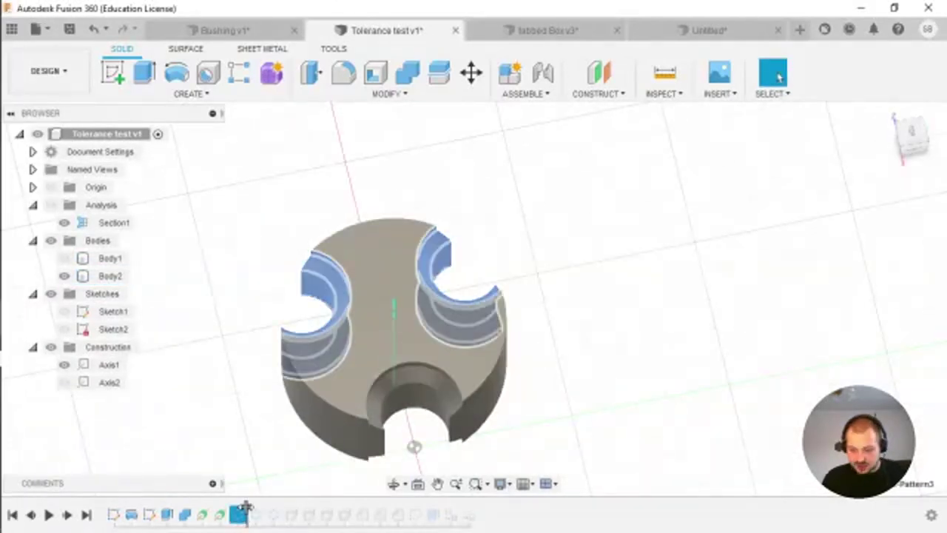
- Discard the trial circular pattern and advance the history past the original one to inspect its cuts
mouse_move(247, 514)
mouse_down()
mouse_move(229, 514)
mouse_move(247, 514)
mouse_up()
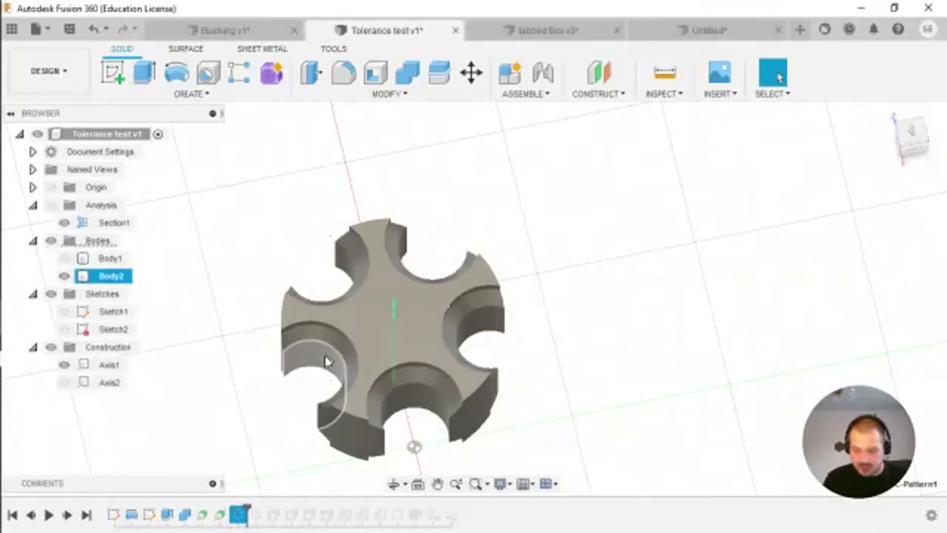
shift+middle_drag(414, 447, 448, 347)
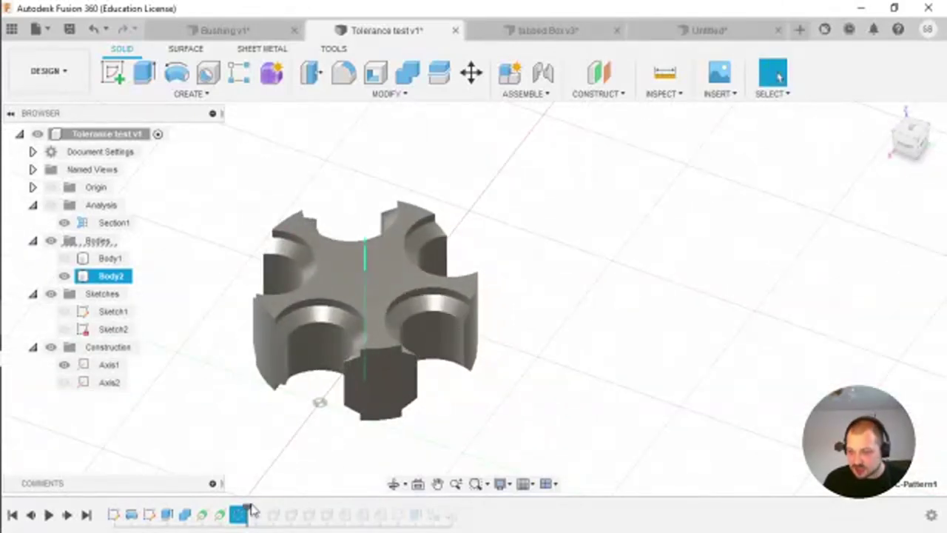
- Advance the history past the second circular pattern, show Body1 again, and inspect the spools around the cylinder
drag(250, 510, 264, 511)
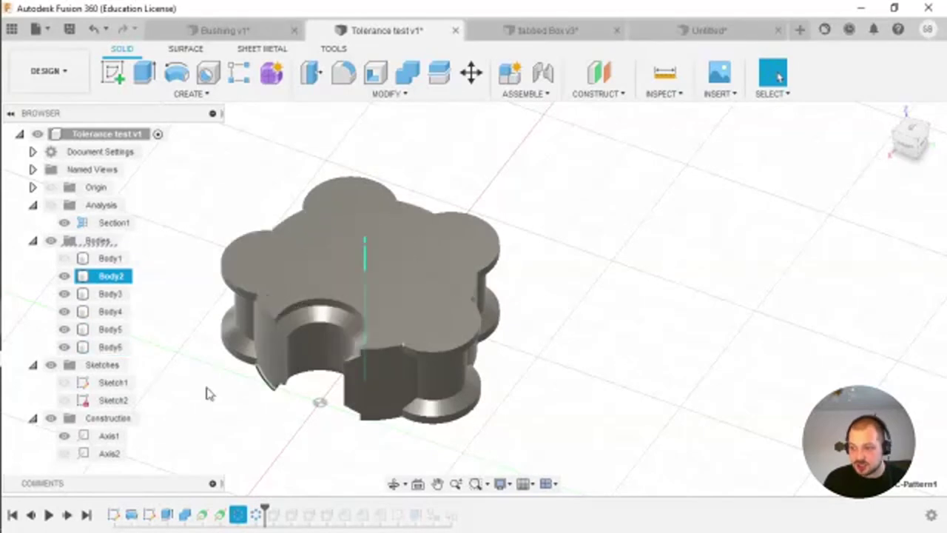
ctrl+click(67, 260)
shift+middle_drag(244, 296, 265, 294)
click(139, 257)
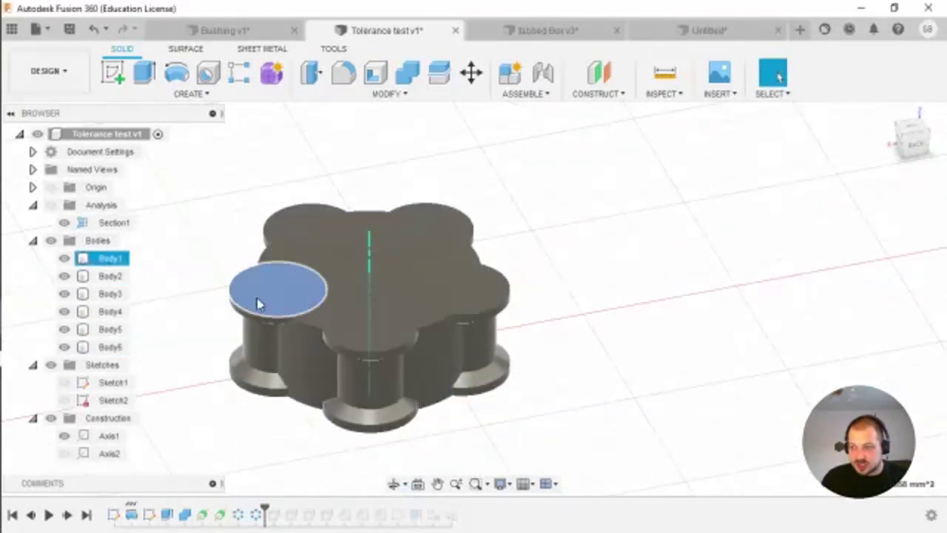
click(293, 412)
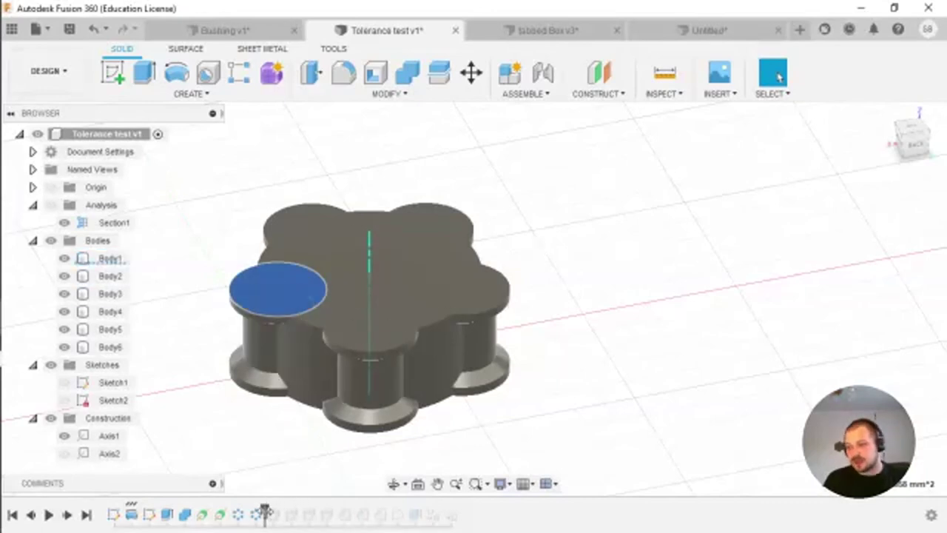
- Inspect the patterned spools and the central body from several sides
shift+middle_drag(363, 415, 303, 434)
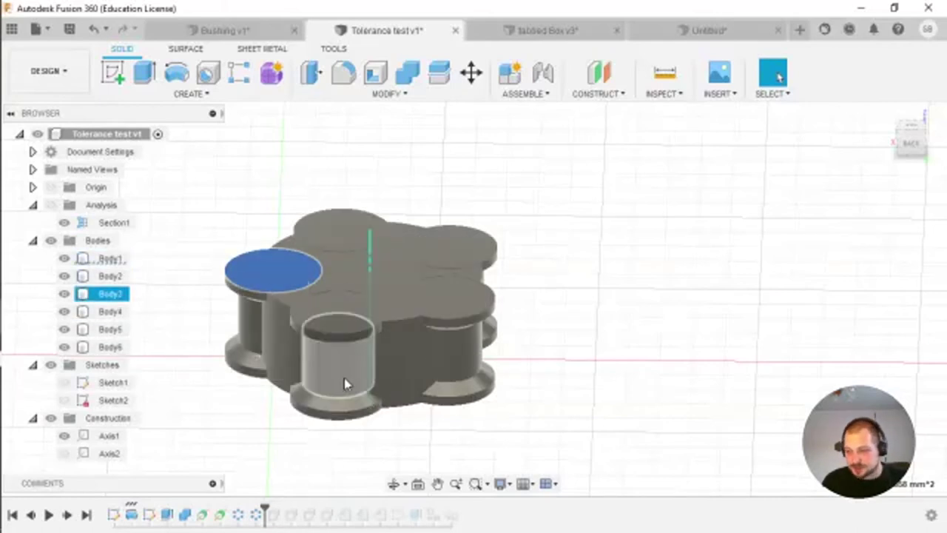
click(340, 355)
shift+middle_drag(340, 356, 308, 259)
key(Escape)
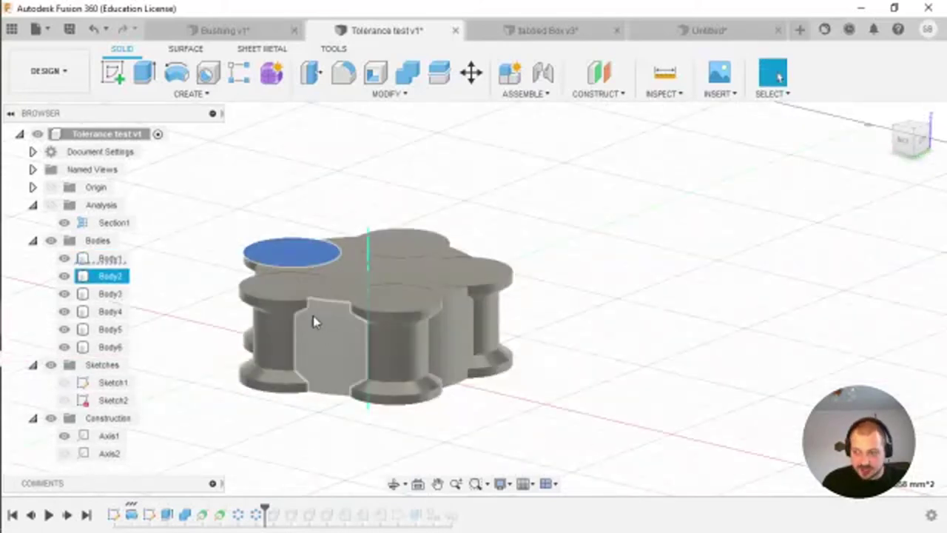
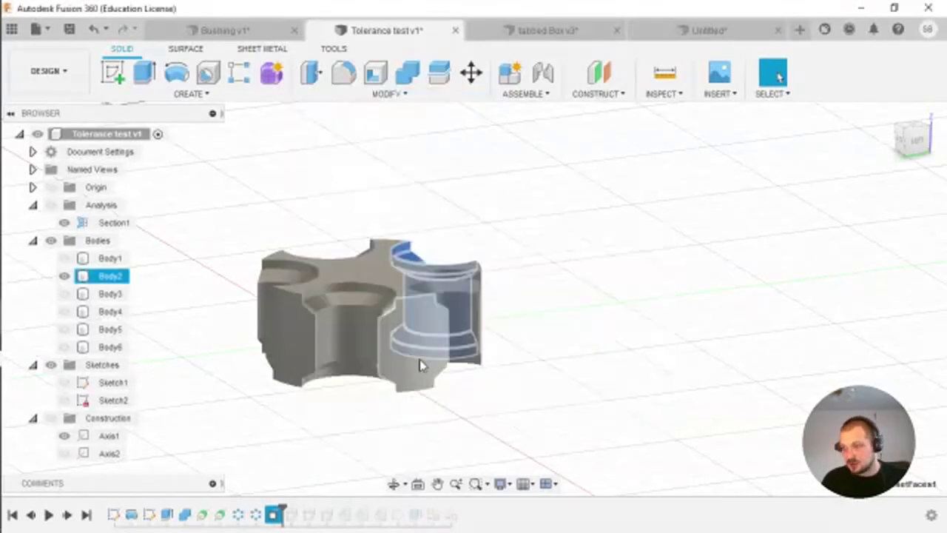
- Inspect the spool cut altered by the first face offset in Body2
shift+middle_drag(514, 334, 338, 327)
click(345, 325)
click(571, 390)
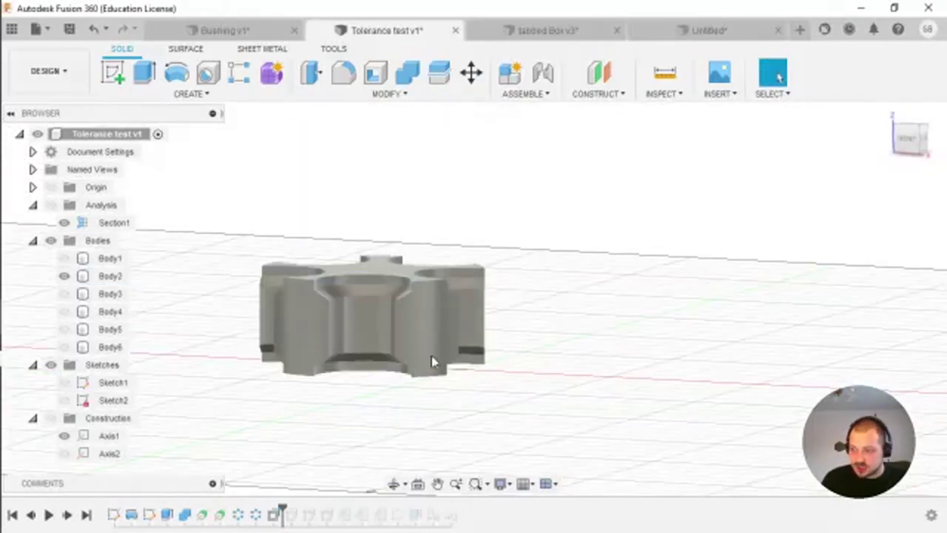
- Try offsetting the five faces of one spool cut in Body2, with distances of -0.2 mm and -1 mm
click(355, 298)
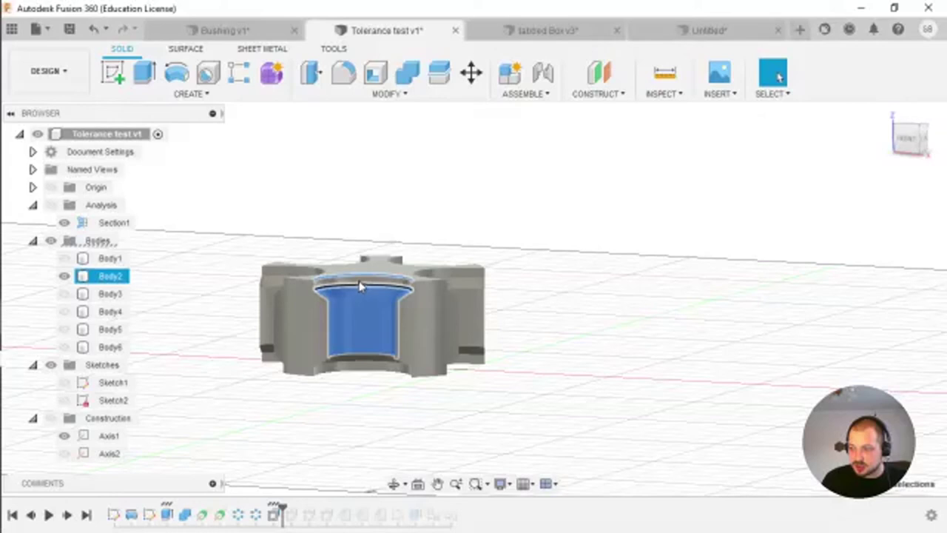
click(355, 286)
click(352, 287)
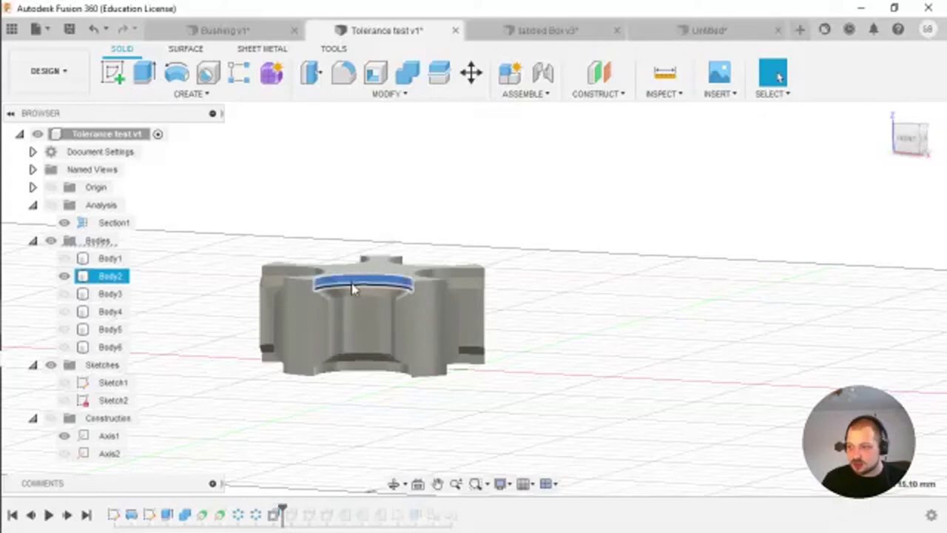
shift+click(368, 348)
shift+middle_drag(359, 363, 352, 344)
shift+middle_drag(375, 291, 293, 348)
scroll(294, 347, up, 3)
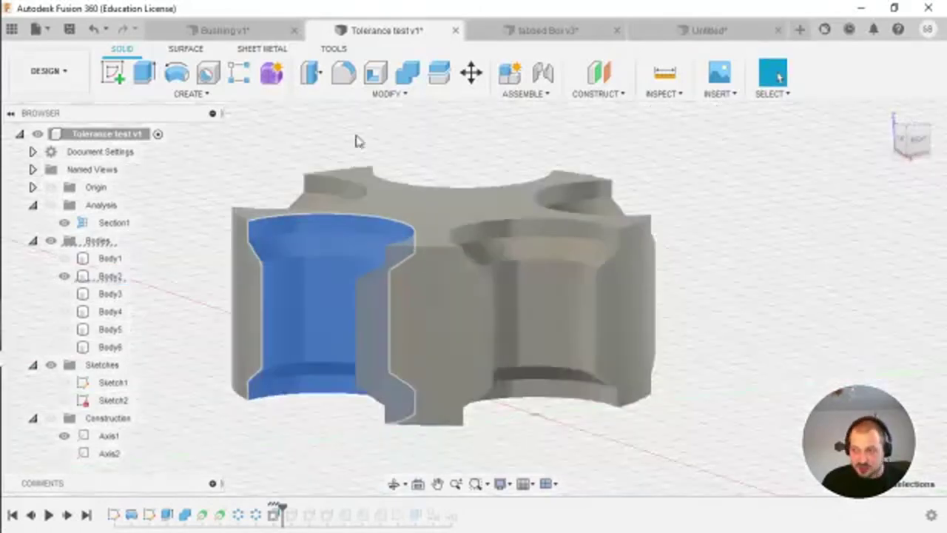
click(357, 94)
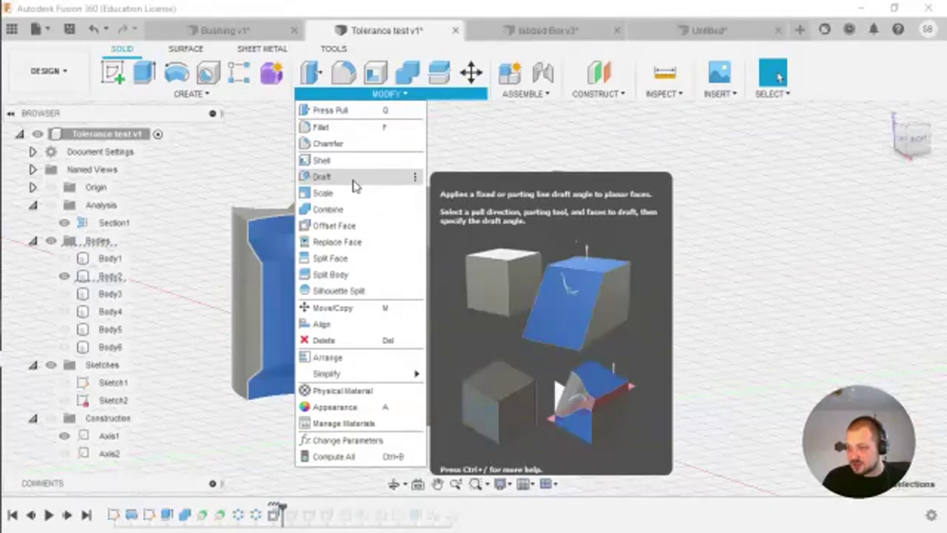
click(334, 225)
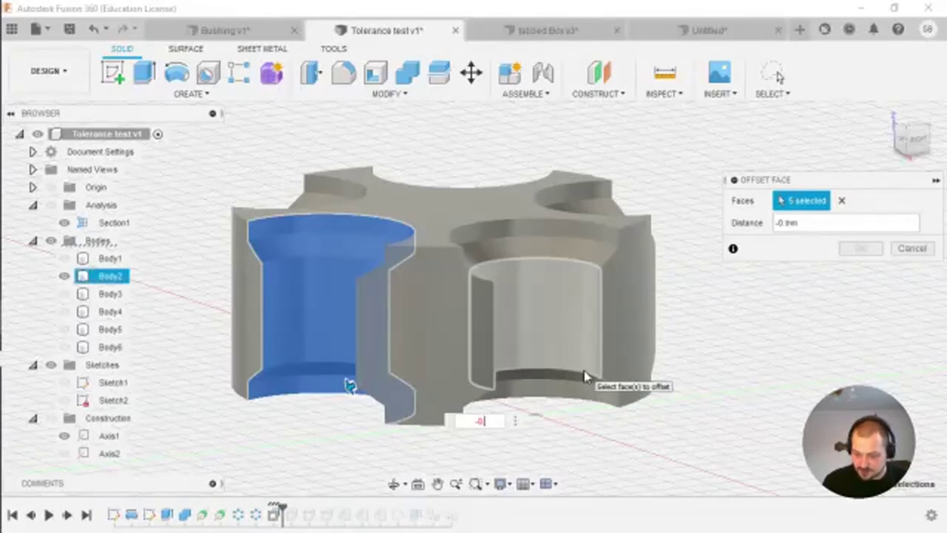
shift+middle_drag(286, 277, 364, 380)
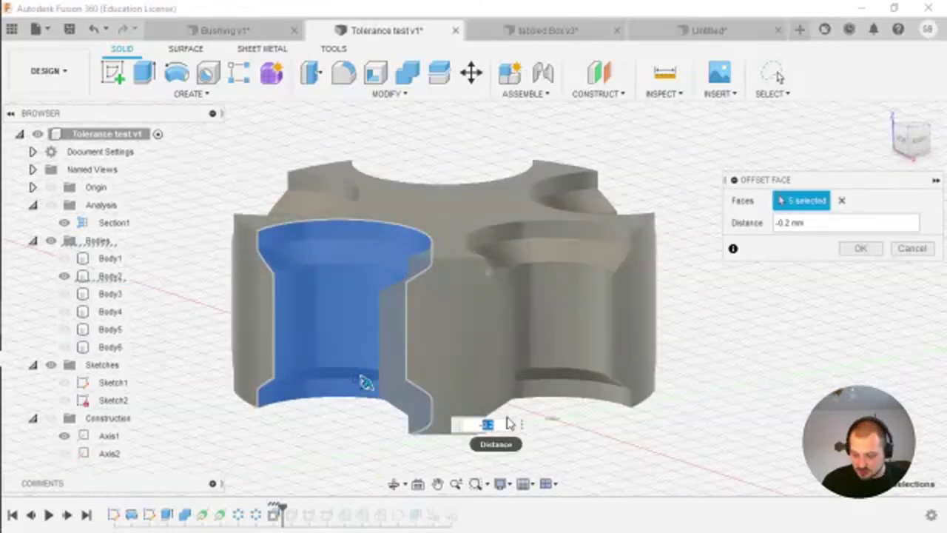
text(-1)
shift+middle_drag(385, 355, 337, 335)
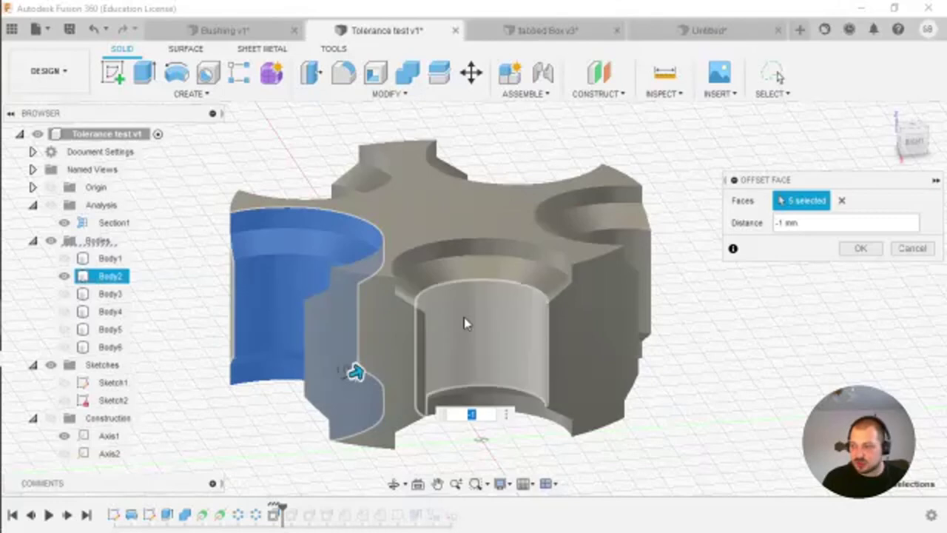
- Try to show the spool bodies Body3, Body4, Body5 and Body6 beside the face offset preview
click(64, 294)
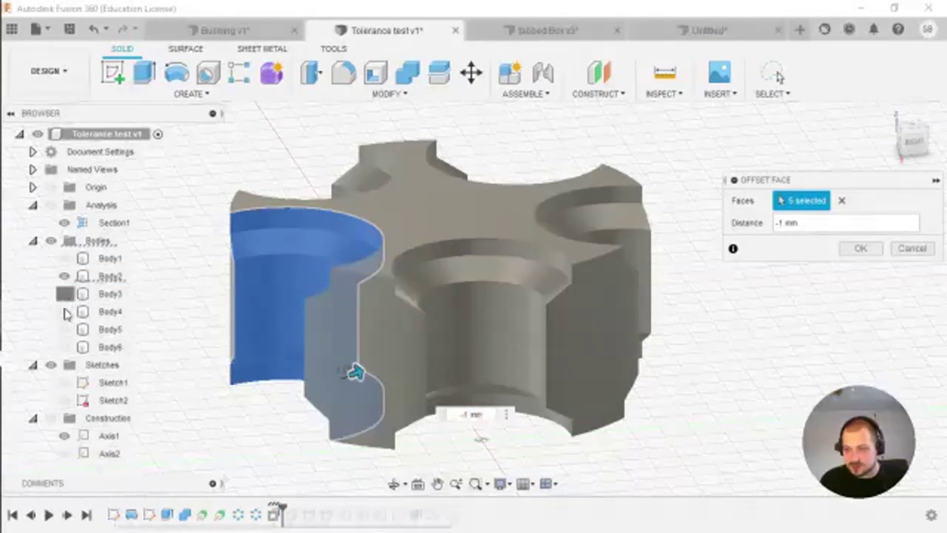
click(64, 312)
click(64, 329)
click(64, 347)
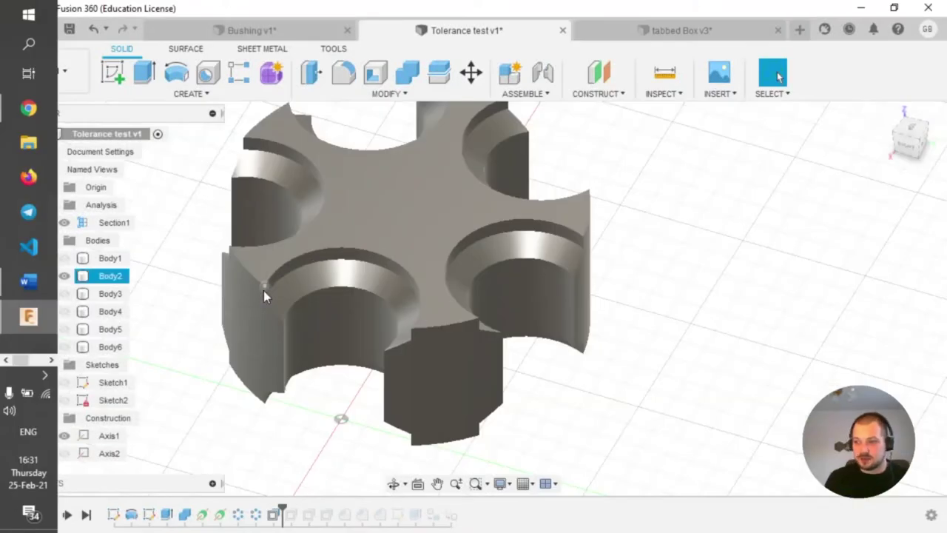
- Examine the walls and bevels of the spool cuts in the central body, Body2
scroll(263, 291, up, 2)
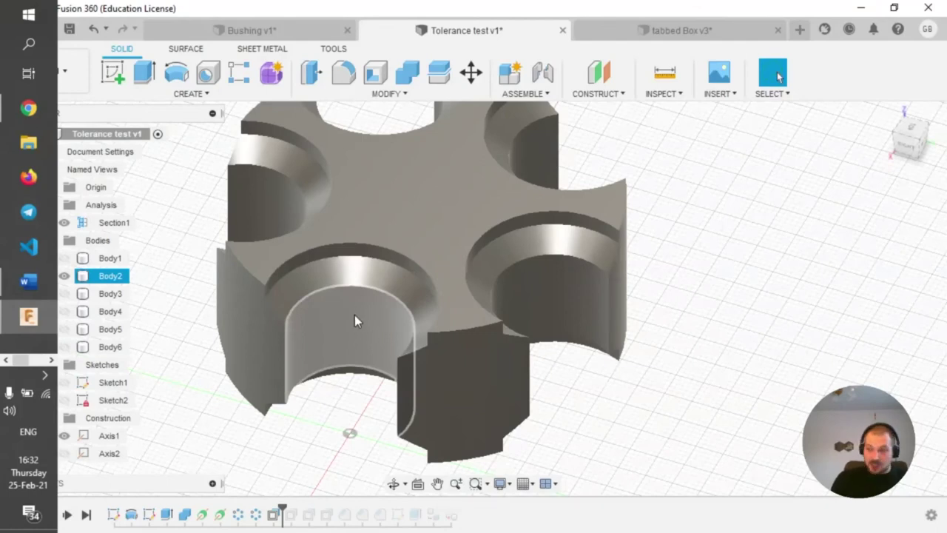
shift+middle_drag(337, 336, 313, 262)
click(353, 94)
key(Escape)
click(318, 256)
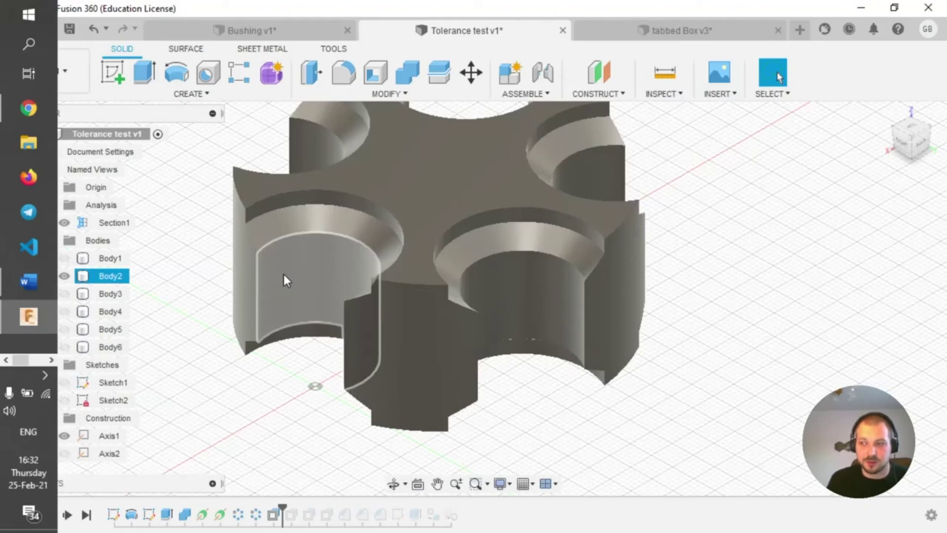
key(Escape)
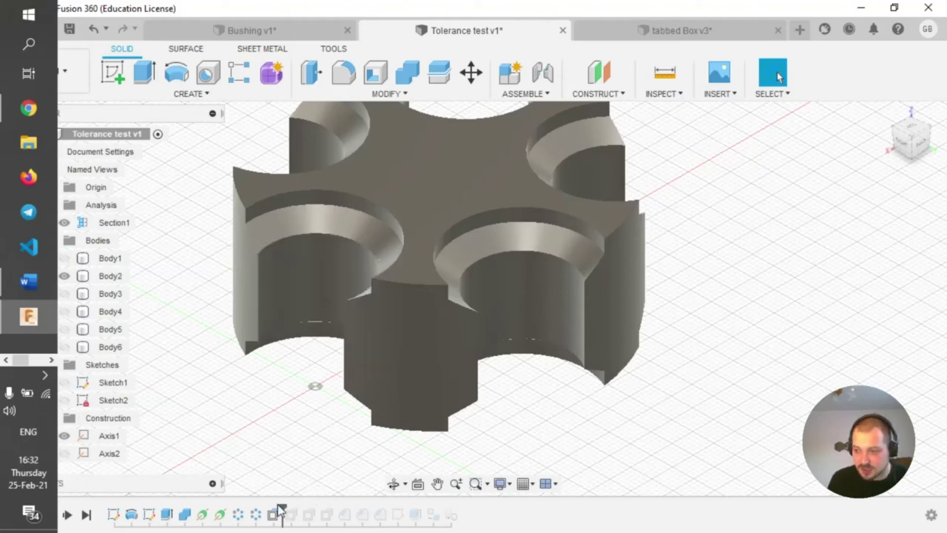
- Advance the history past the remaining three face offsets and inspect the spool cuts in Body2
drag(281, 509, 300, 509)
shift+middle_drag(205, 328, 258, 309)
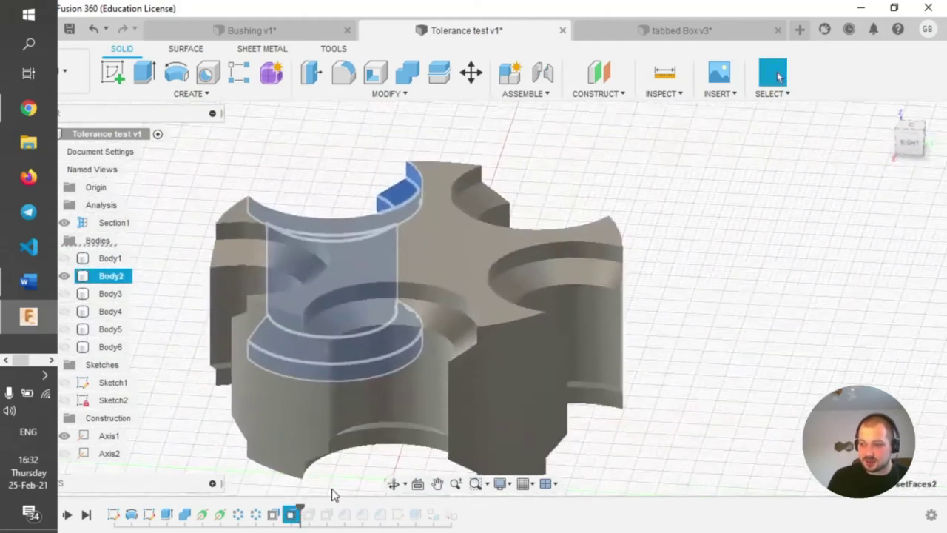
drag(296, 511, 328, 509)
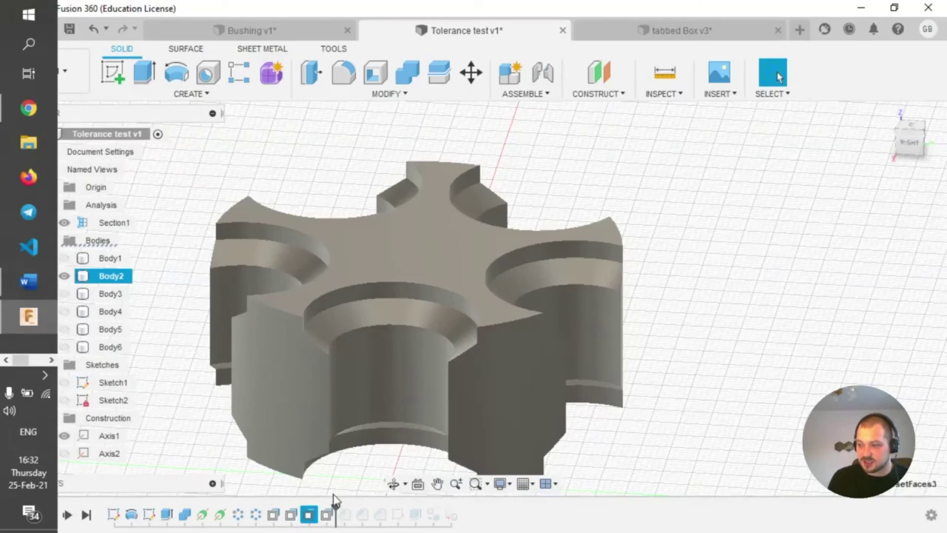
shift+middle_drag(532, 360, 294, 363)
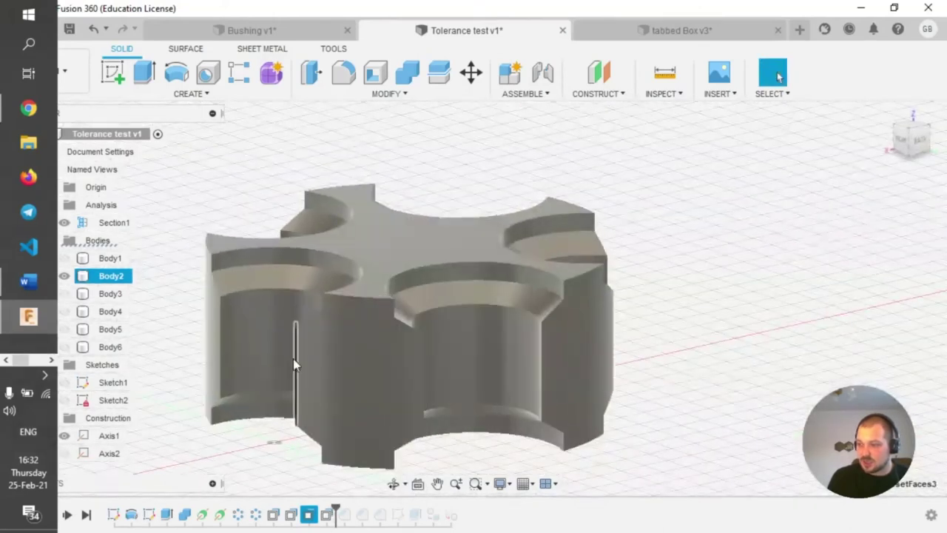
click(282, 271)
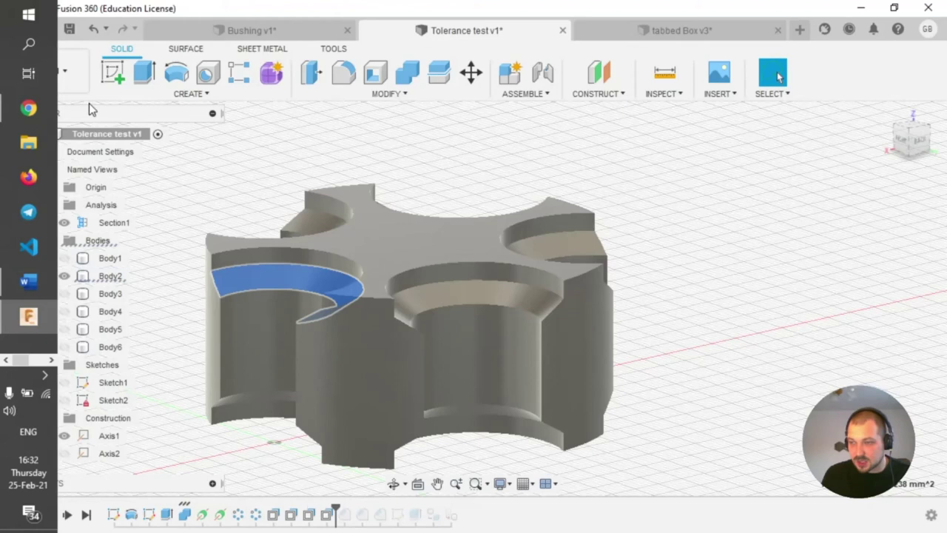
- Advance the design history to its end, restoring the coloured spools and central body
drag(334, 511, 460, 510)
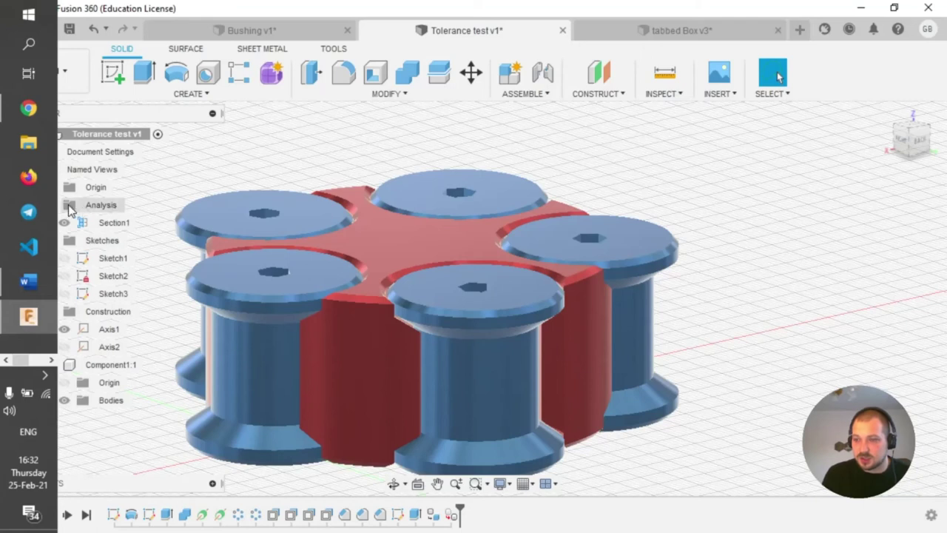
click(71, 208)
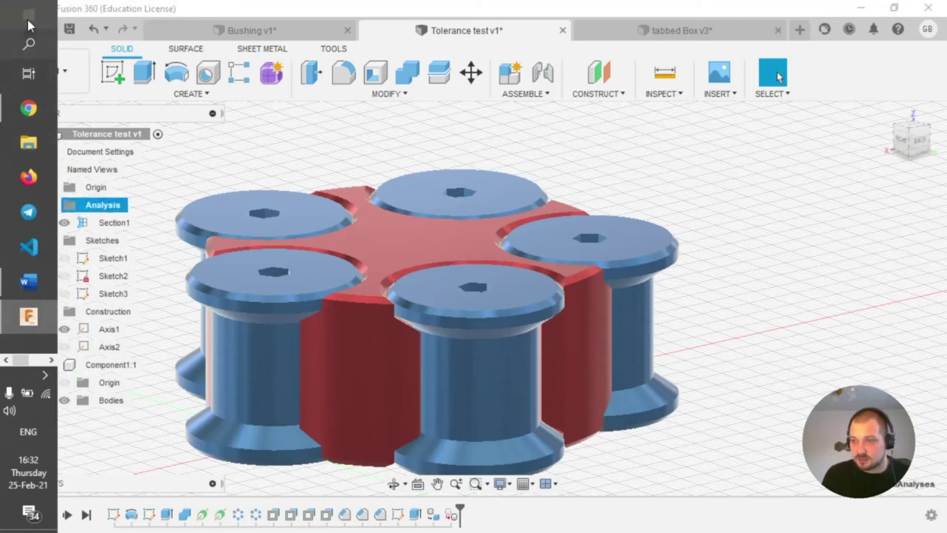
click(197, 159)
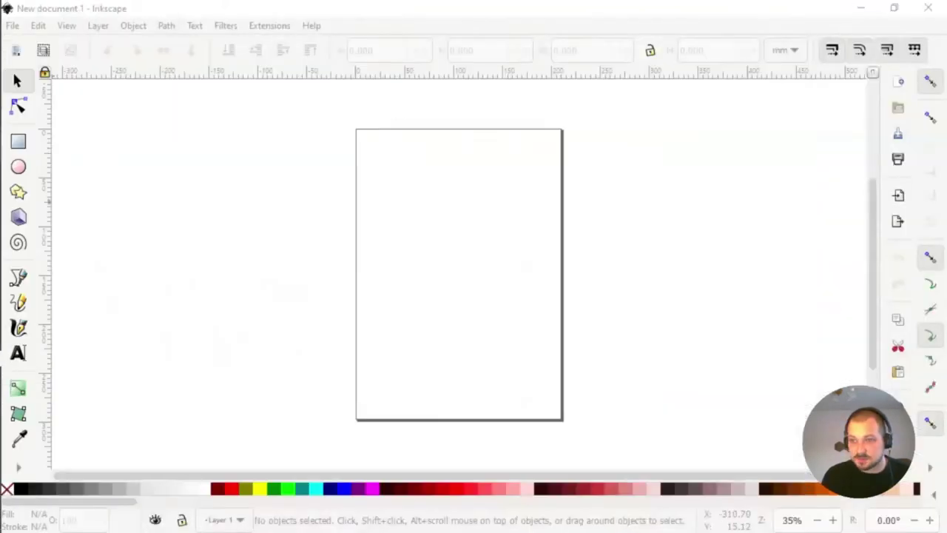
key(alt+Tab)
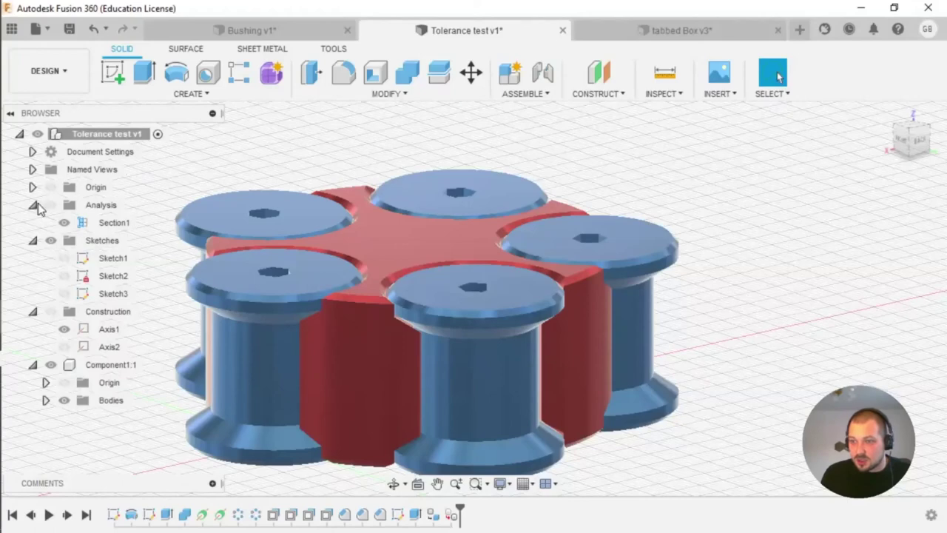
- Show the section analysis, examine the gaps between the spools and the central body, and hide the section again
click(50, 205)
mouse_move(419, 256)
shift+middle_down()
mouse_move(383, 275)
mouse_move(380, 300)
mouse_move(388, 239)
mouse_move(419, 271)
mouse_move(438, 222)
mouse_move(355, 264)
mouse_move(355, 256)
mouse_move(218, 268)
shift+middle_up()
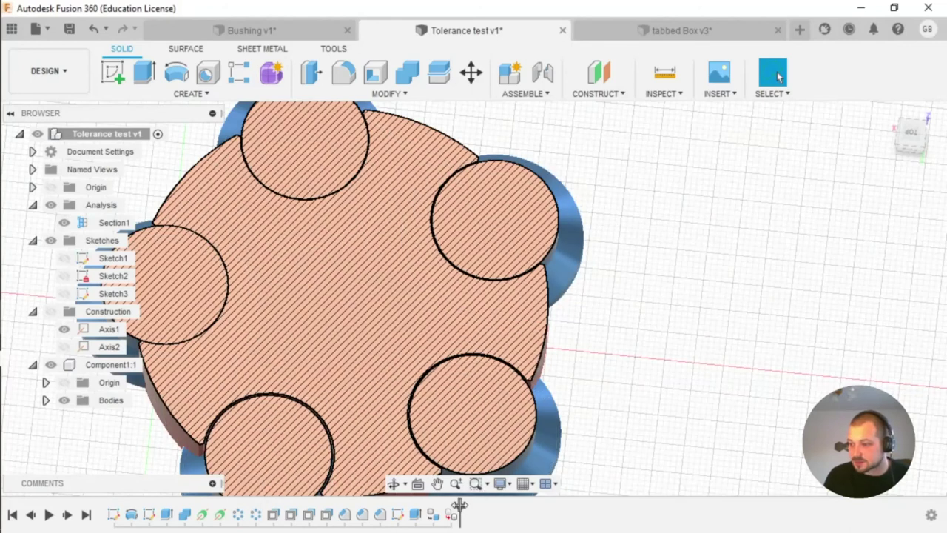
shift+middle_drag(557, 185, 329, 180)
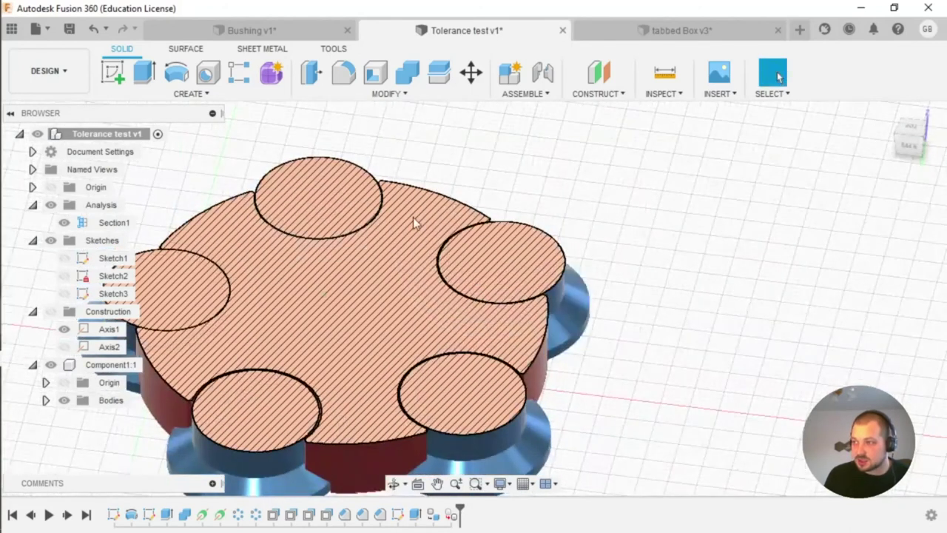
click(51, 205)
- Roll the history back to just after Chamfer2 and show Body5, Body3, Body4, Body6 and Body1
mouse_move(452, 507)
mouse_down()
mouse_move(328, 508)
mouse_move(344, 507)
mouse_up()
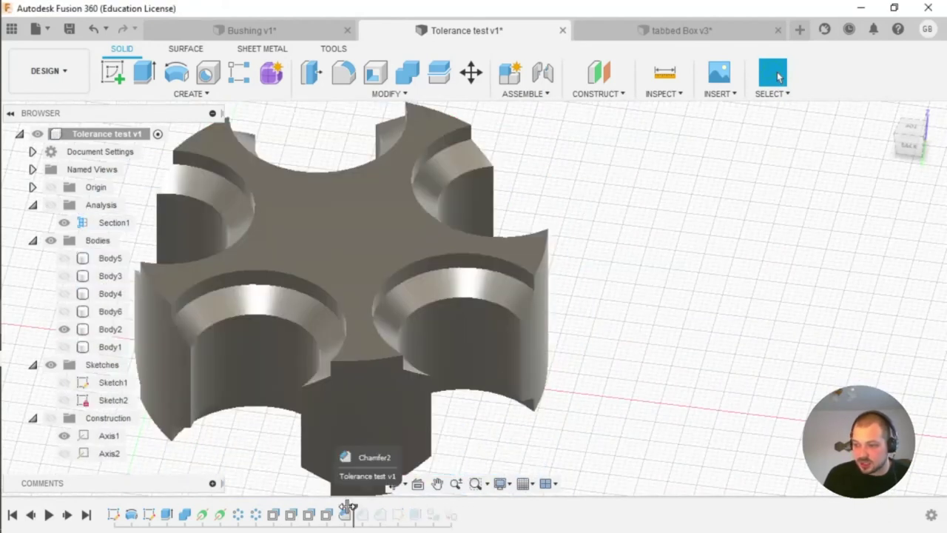
scroll(294, 387, up, 2)
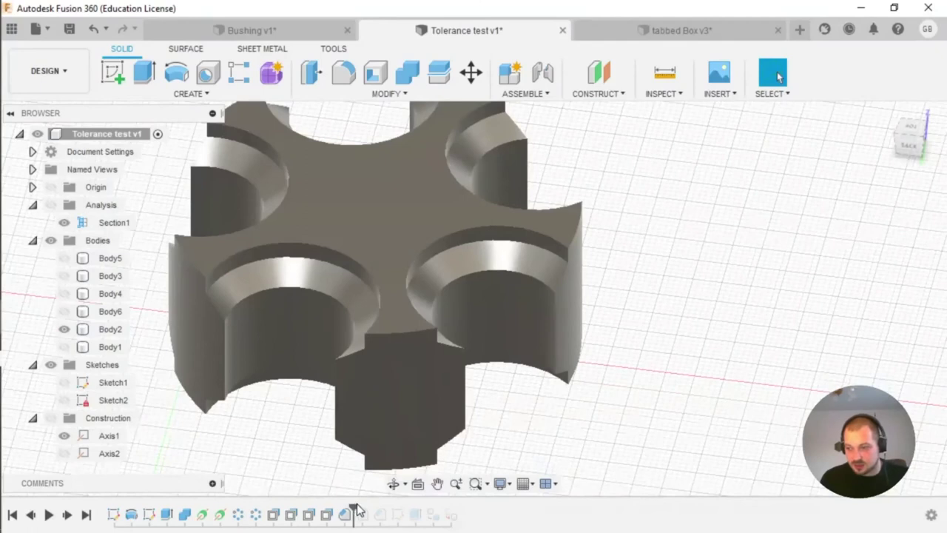
click(65, 258)
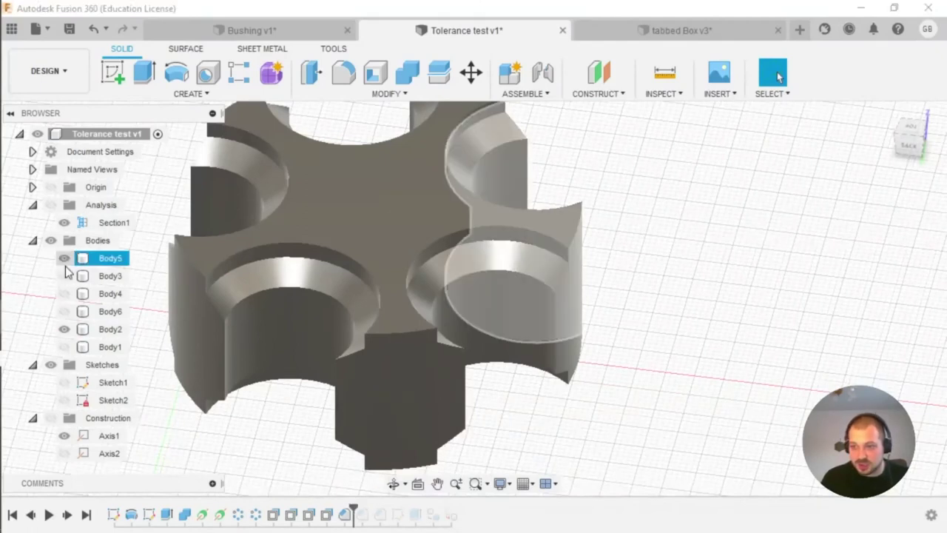
click(65, 275)
click(65, 293)
click(64, 311)
click(64, 346)
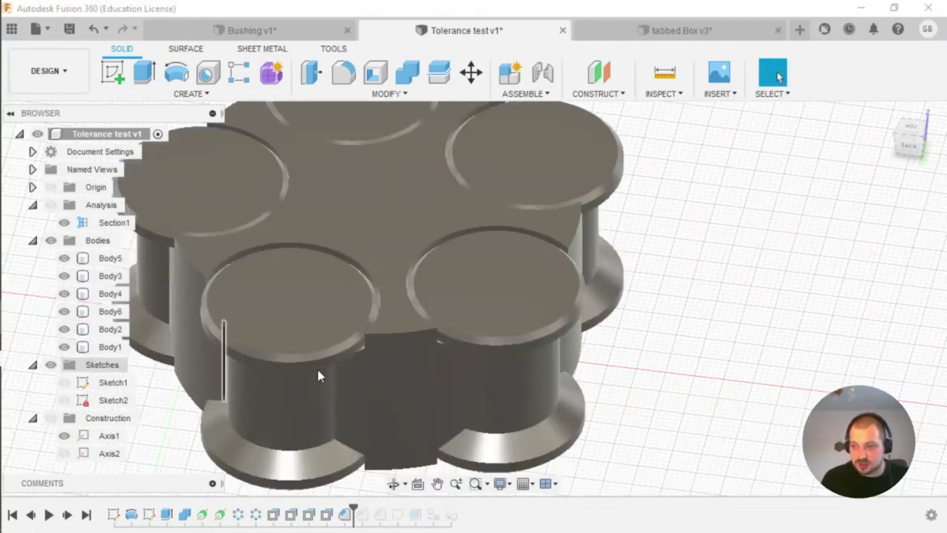
- Inspect the chamfered rim of the Body3 spool up close
click(222, 347)
scroll(244, 345, up, 4)
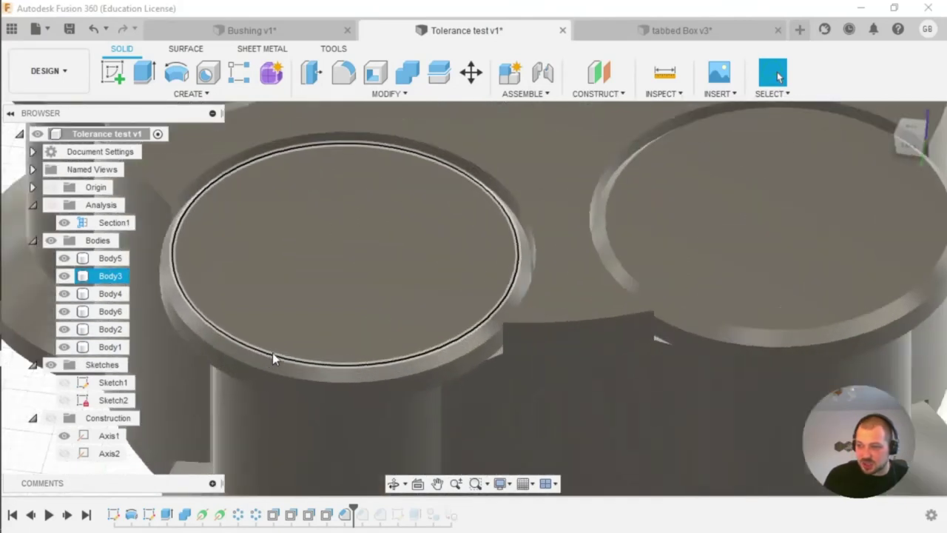
scroll(273, 353, down, 4)
key(Escape)
- Advance the history past the second and third chamfers, inspecting the chamfered rims of the spools and their cuts
drag(354, 506, 370, 507)
click(329, 271)
mouse_move(328, 271)
shift+middle_down()
mouse_move(275, 271)
mouse_move(338, 224)
mouse_move(320, 265)
shift+middle_up()
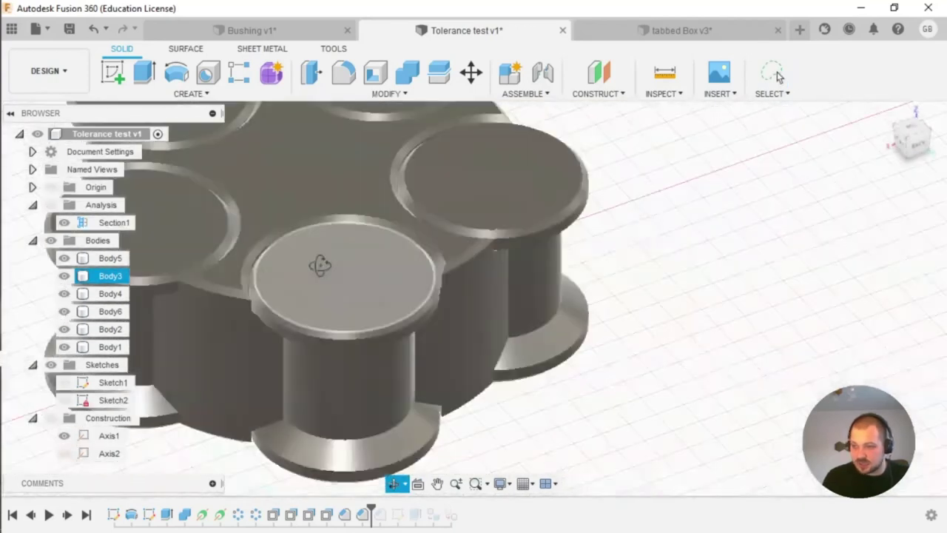
click(420, 233)
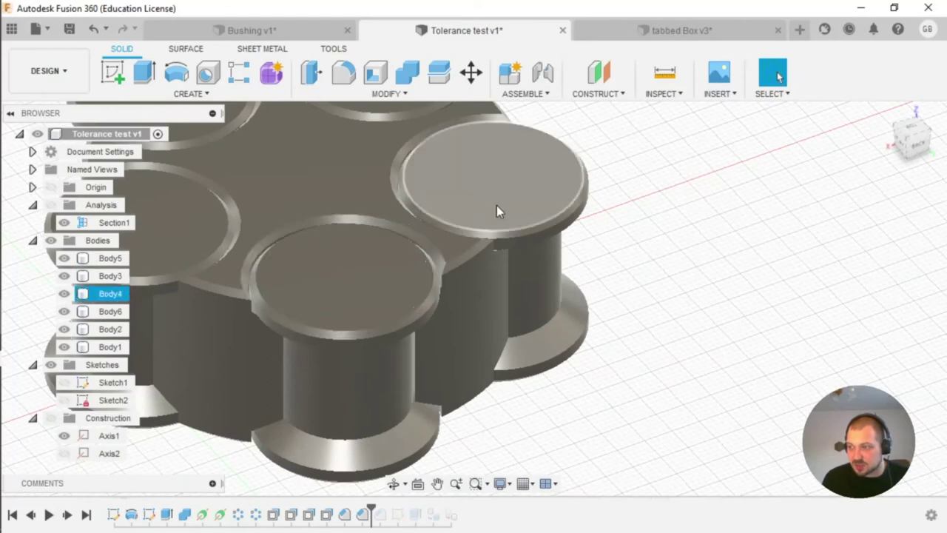
scroll(455, 248, down, 1)
shift+middle_drag(455, 249, 333, 222)
click(372, 97)
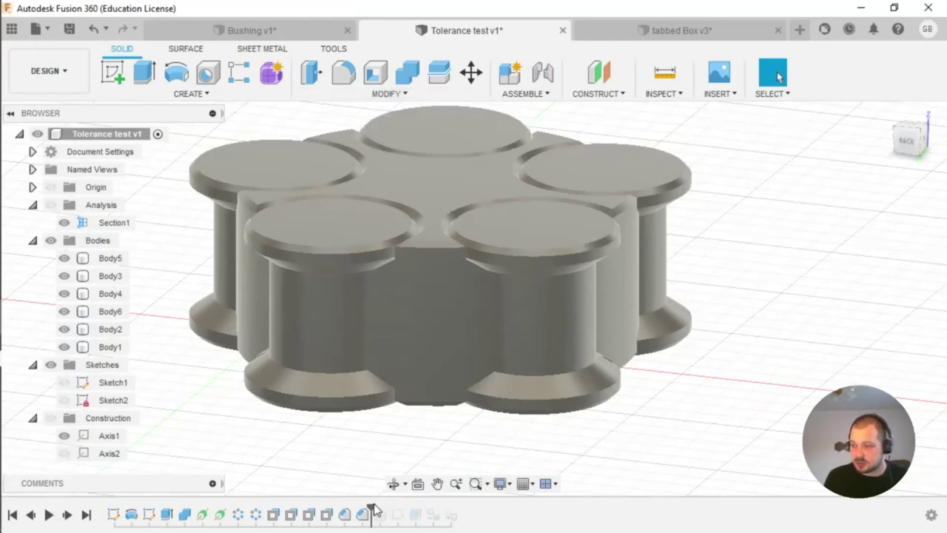
drag(371, 509, 389, 511)
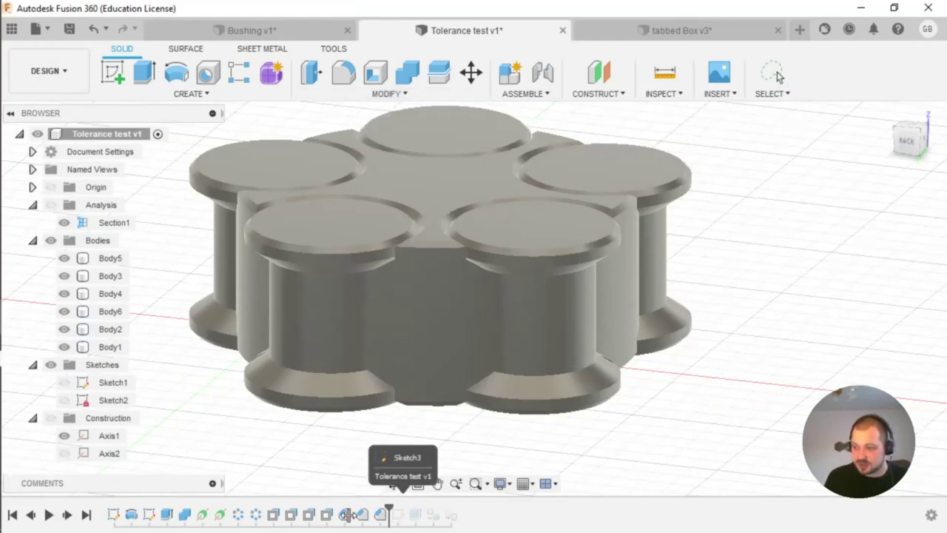
- Advance the history past Sketch3 and examine its hexagon profiles on the tops of the spools
click(453, 328)
mouse_move(442, 348)
shift+middle_down()
mouse_move(463, 329)
mouse_move(434, 303)
mouse_move(414, 355)
shift+middle_up()
key(Escape)
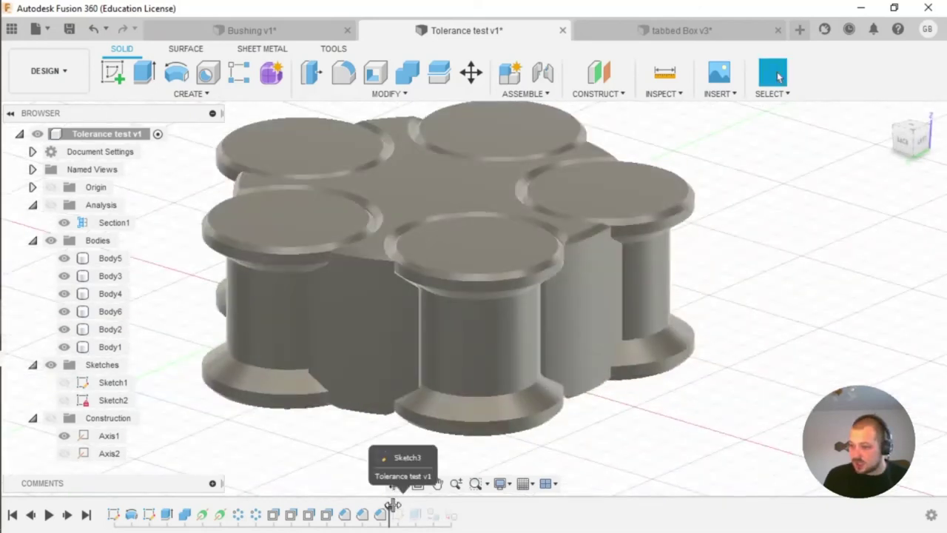
drag(392, 505, 407, 509)
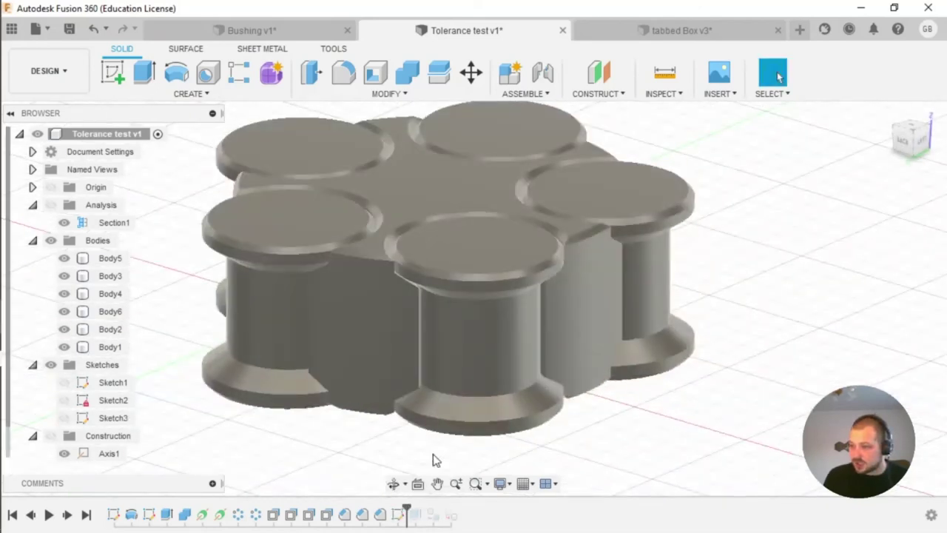
click(114, 419)
click(285, 219)
shift+middle_drag(285, 219, 270, 239)
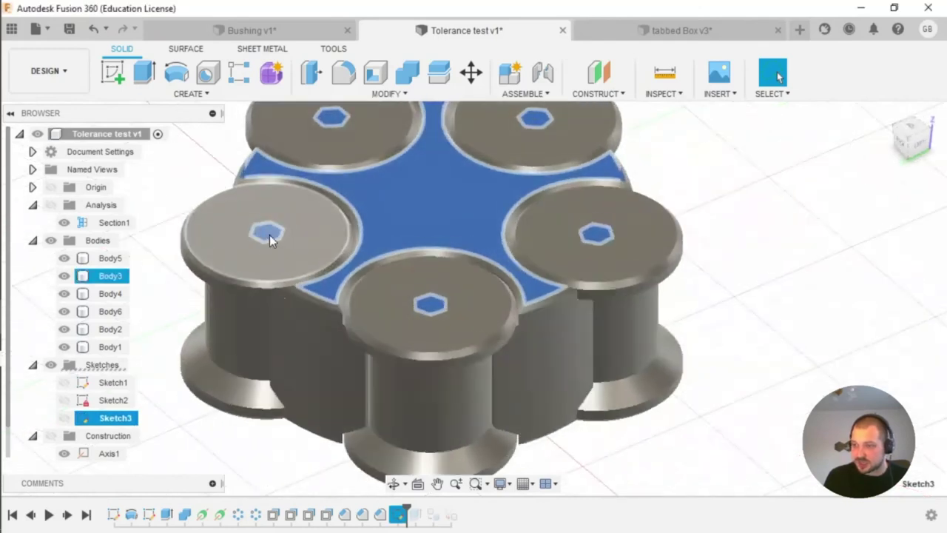
key(Escape)
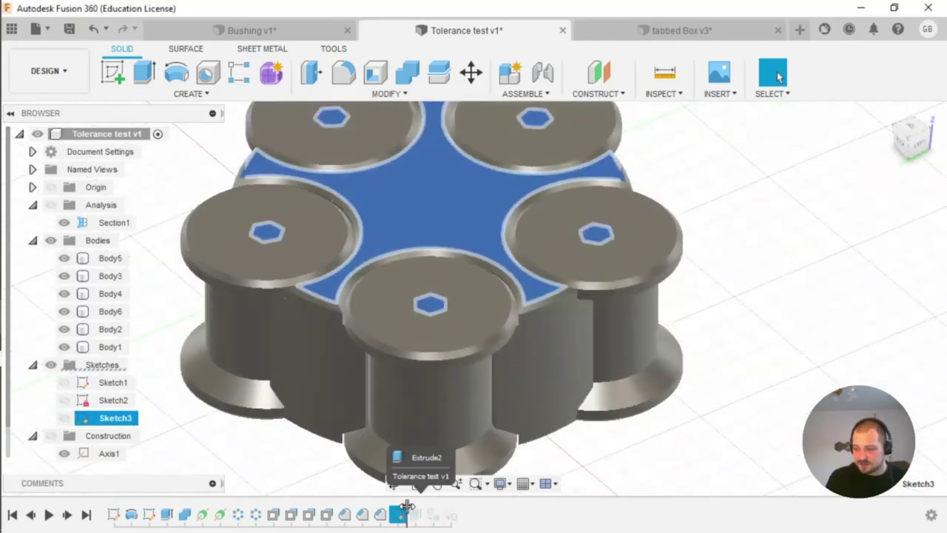
click(322, 338)
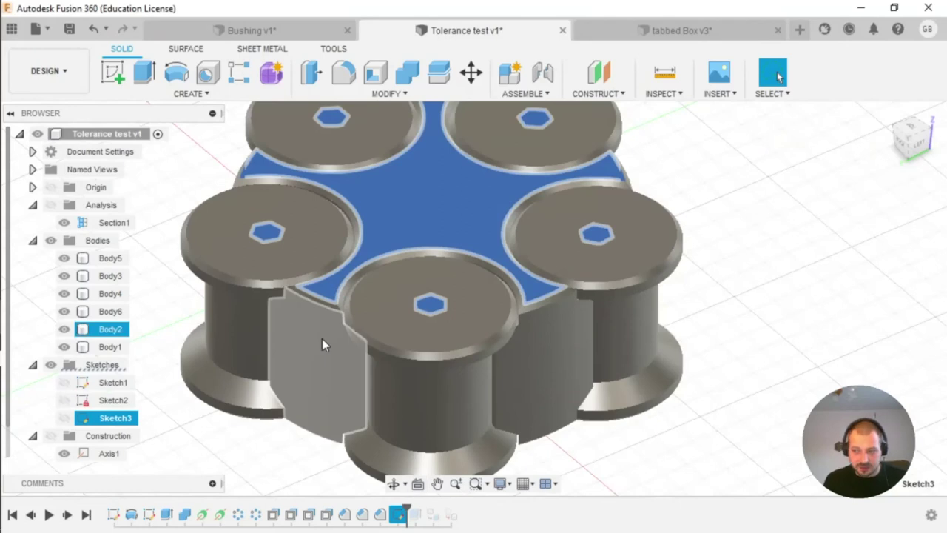
click(431, 309)
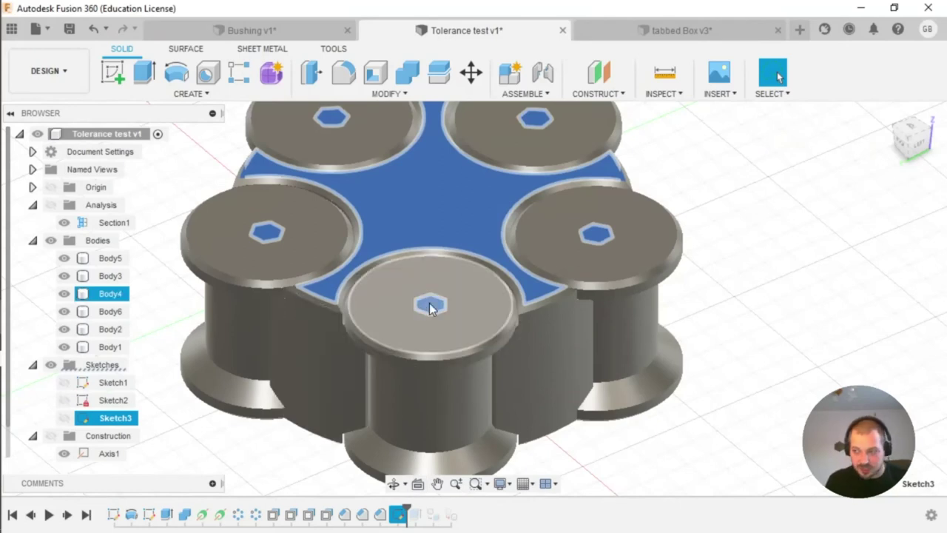
key(Escape)
- Advance the history past Extrude2 and inspect the hexagonal holes cut into the spools
drag(406, 511, 424, 510)
click(416, 288)
scroll(432, 311, up, 5)
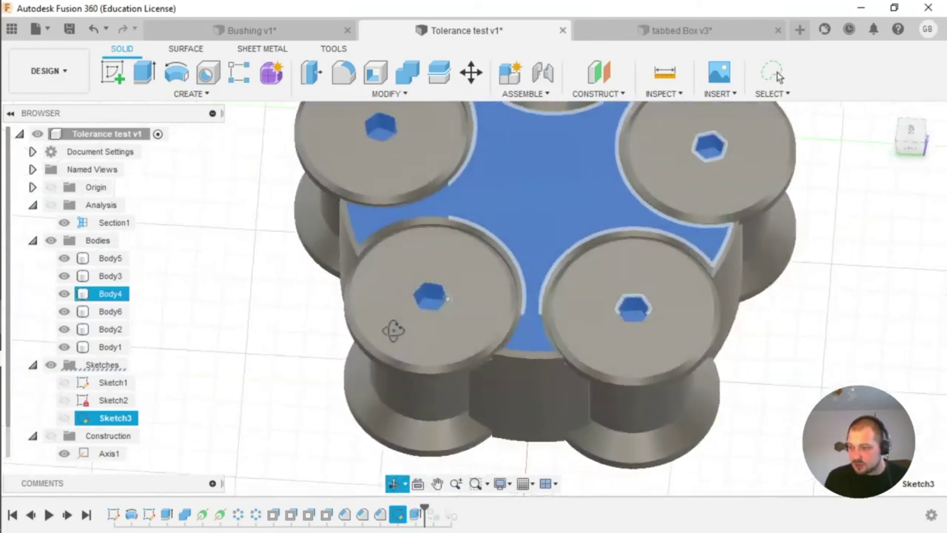
shift+middle_drag(434, 317, 477, 344)
scroll(477, 343, down, 2)
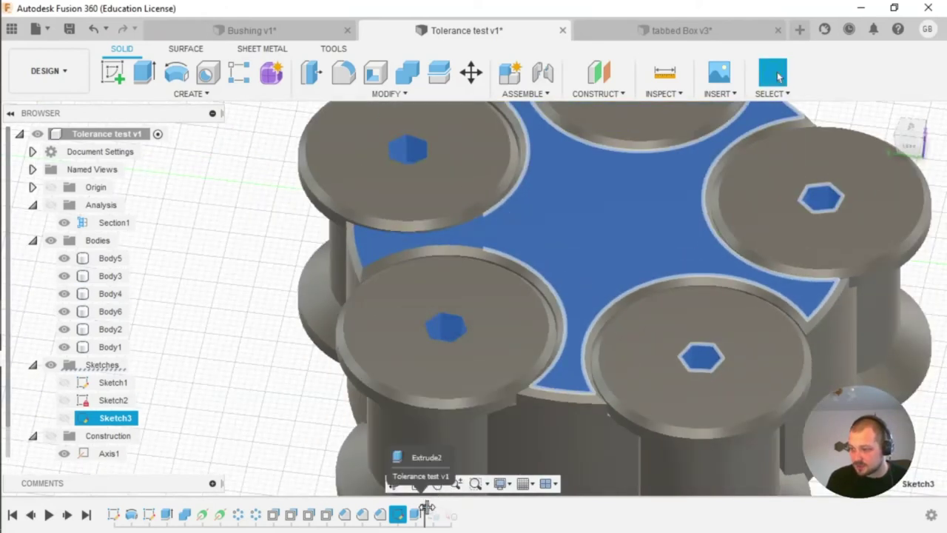
- Advance the history to its end, pointing out the Create Components from Bodies option for Body5 on the way
drag(424, 512, 441, 512)
shift+middle_drag(508, 355, 216, 314)
right_click(109, 257)
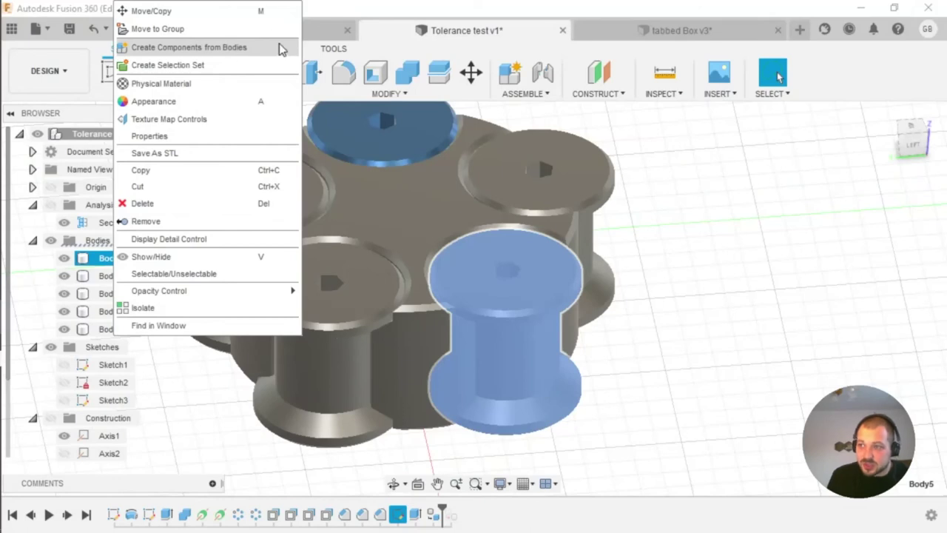
click(186, 456)
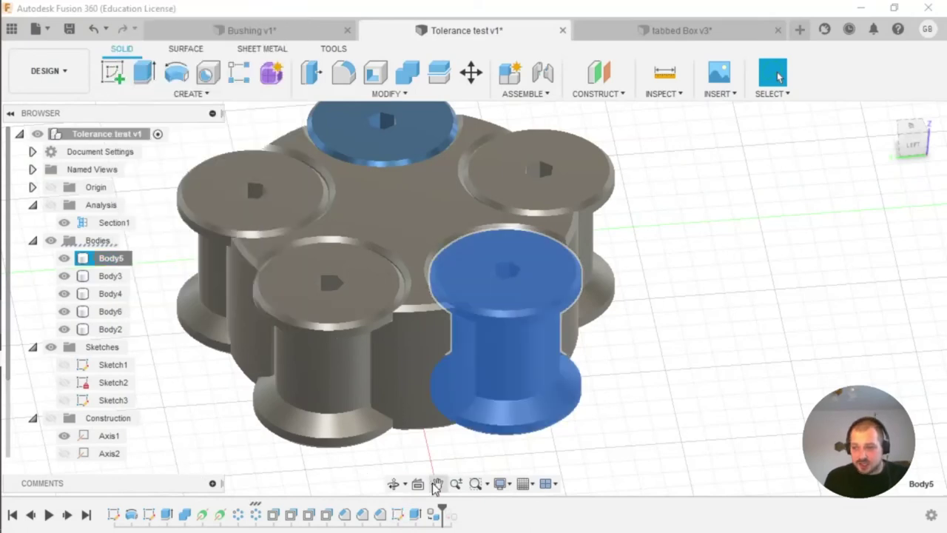
drag(443, 505, 459, 505)
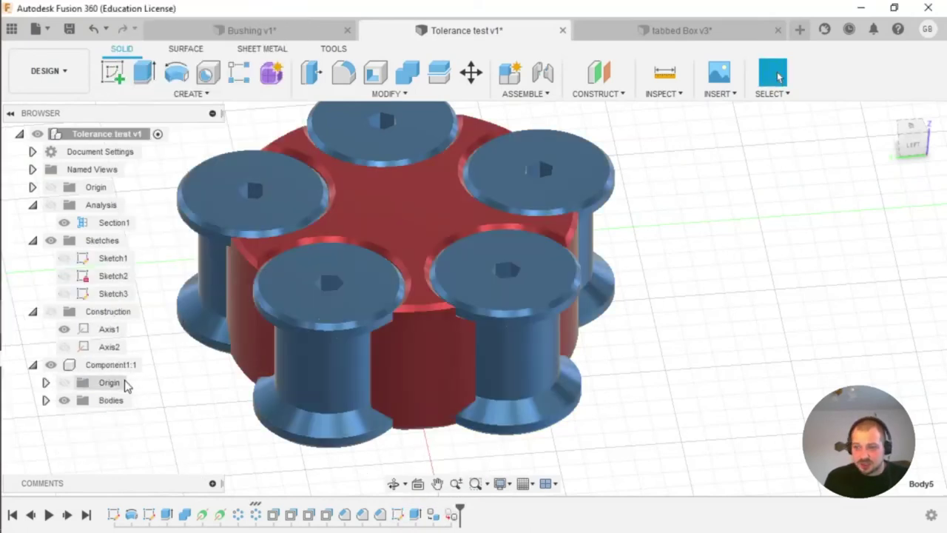
click(111, 365)
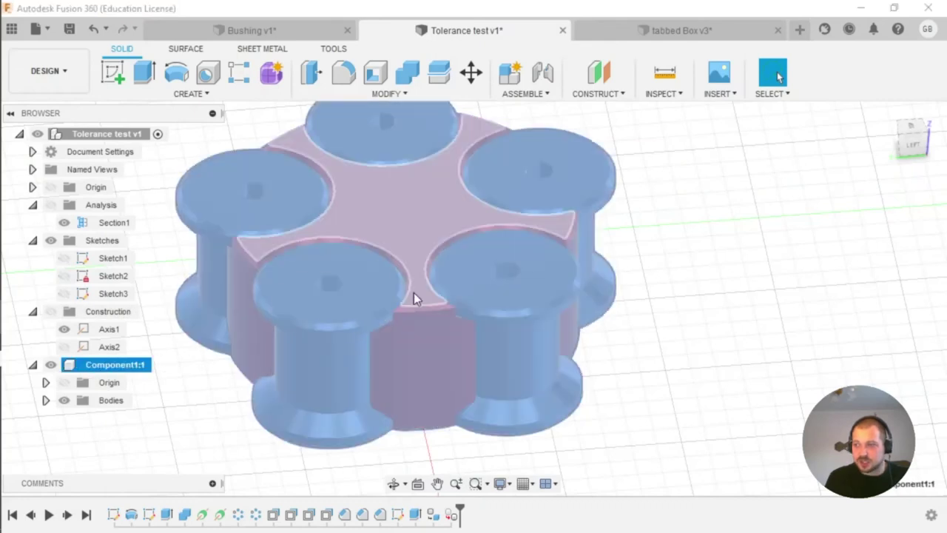
shift+middle_drag(417, 298, 429, 362)
scroll(518, 244, down, 5)
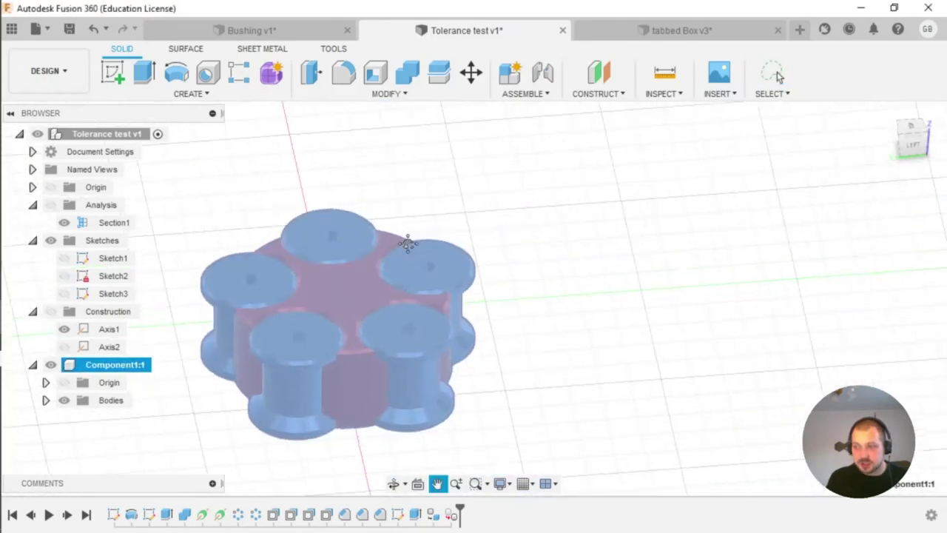
click(342, 52)
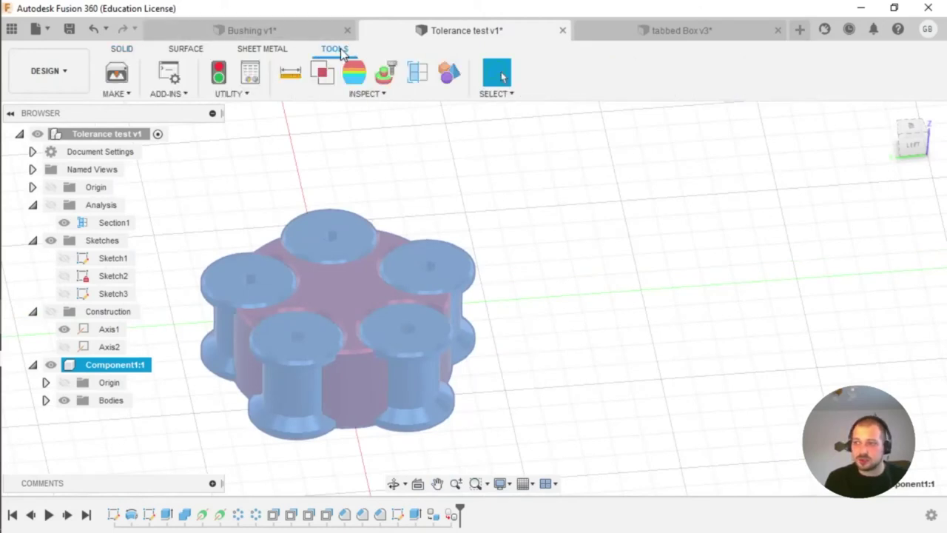
click(116, 72)
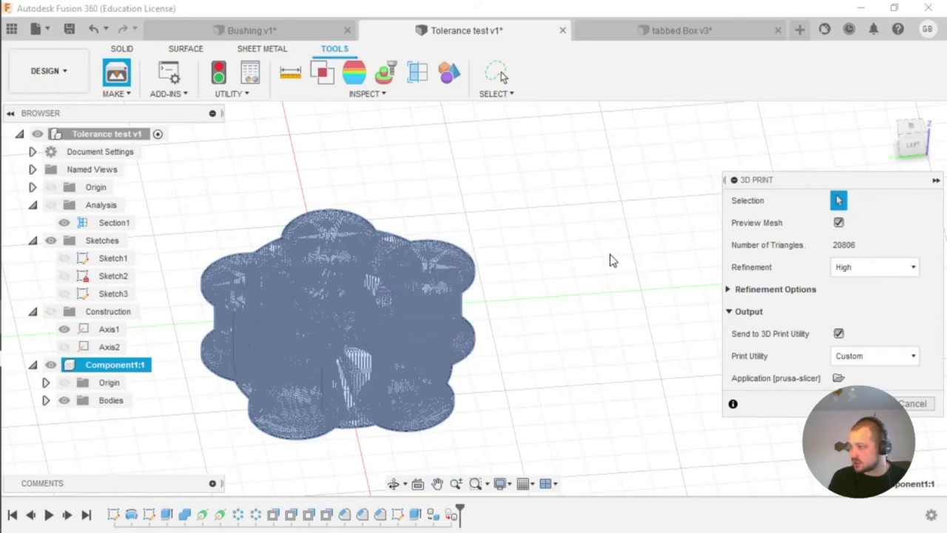
key(Escape)
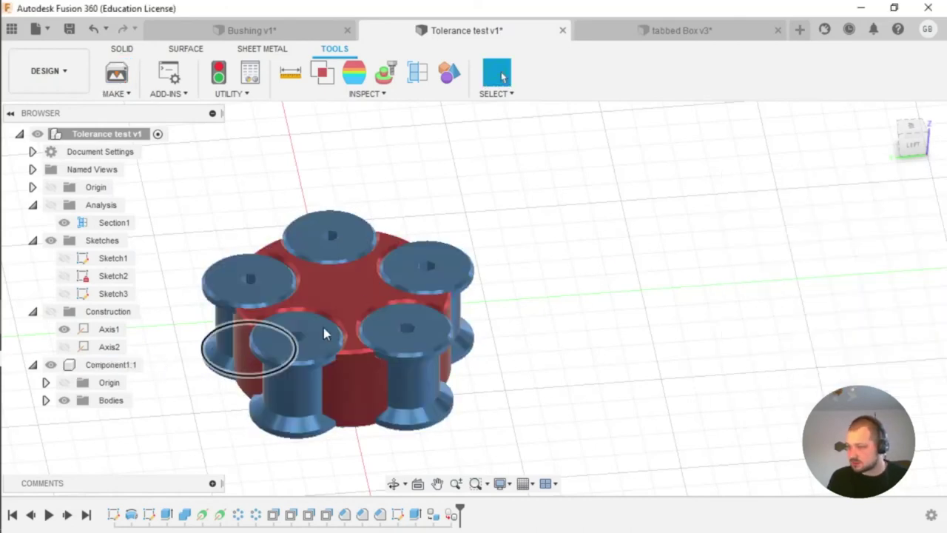
- Start a 3D print export, trying the central body alone before choosing the whole Component1
click(116, 72)
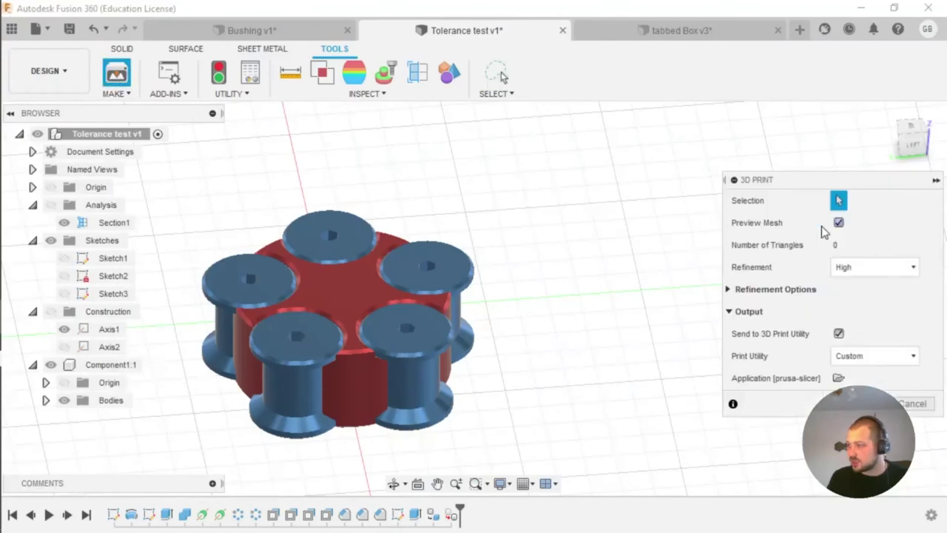
click(383, 298)
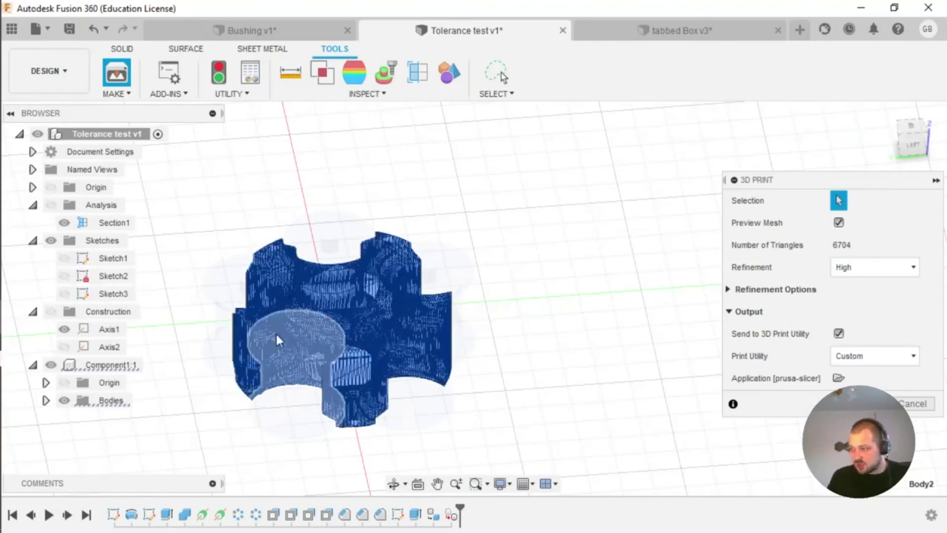
click(111, 365)
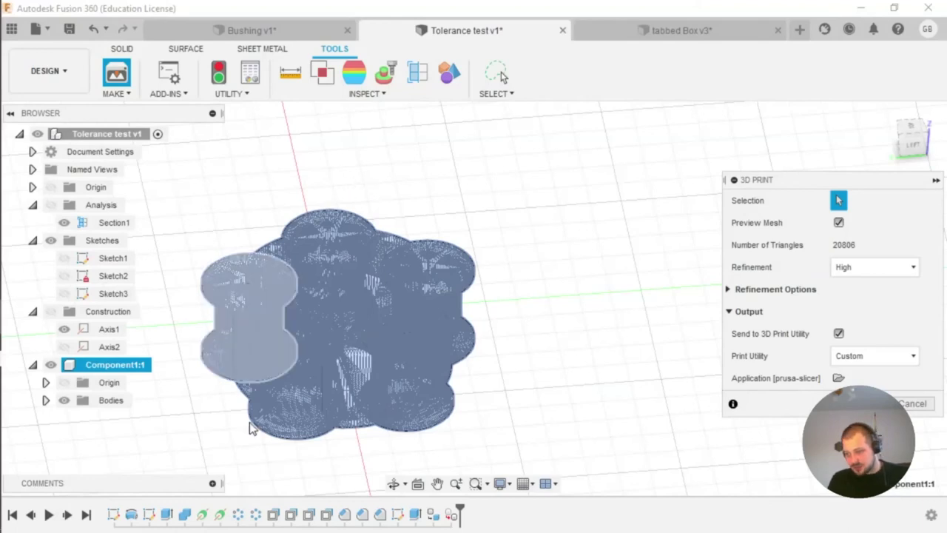
shift+middle_drag(405, 231, 473, 256)
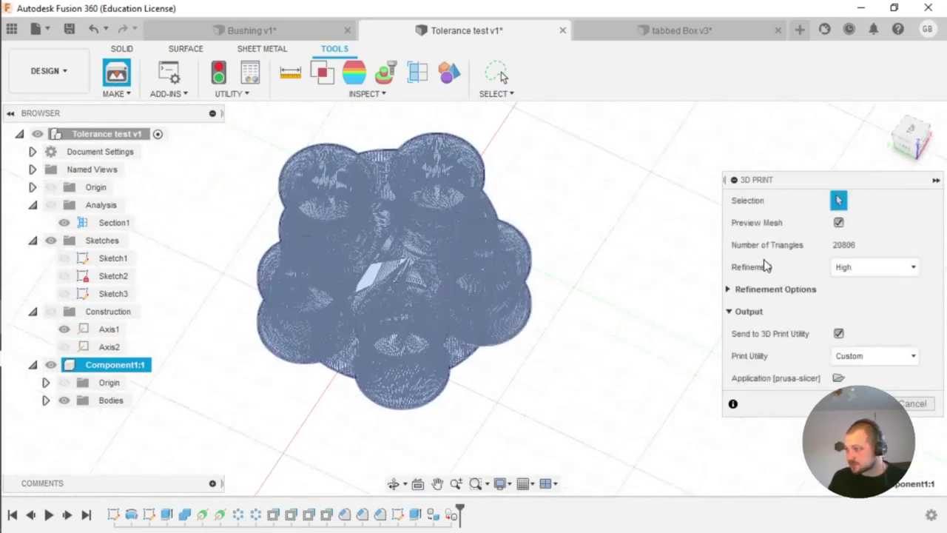
shift+middle_drag(540, 270, 224, 211)
- Set the mesh refinement to Low, inspect the coarser mesh and send the component to the custom print utility prusa-slicer
click(912, 268)
click(857, 318)
scroll(290, 192, up, 3)
scroll(296, 194, down, 1)
mouse_move(372, 263)
shift+middle_down()
mouse_move(366, 237)
mouse_move(313, 244)
mouse_move(356, 271)
shift+middle_up()
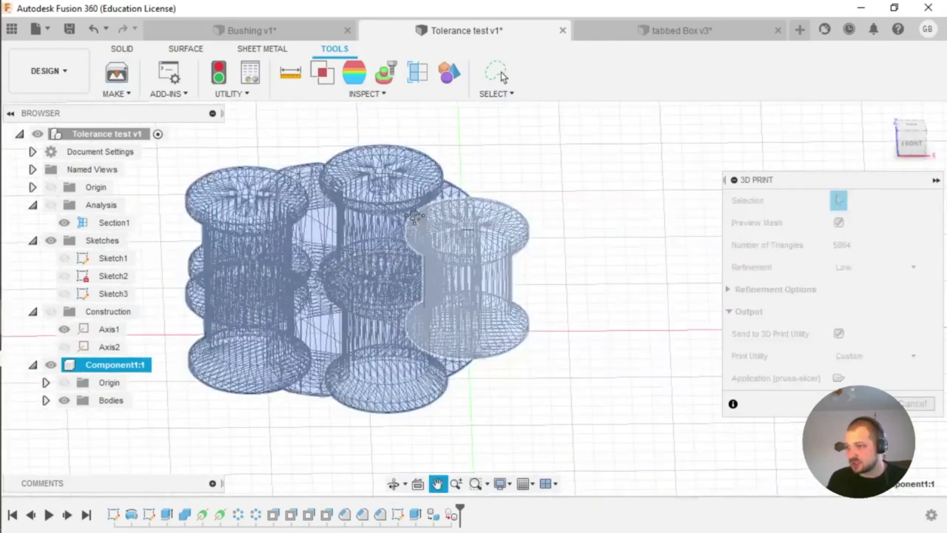
shift+middle_drag(488, 240, 666, 281)
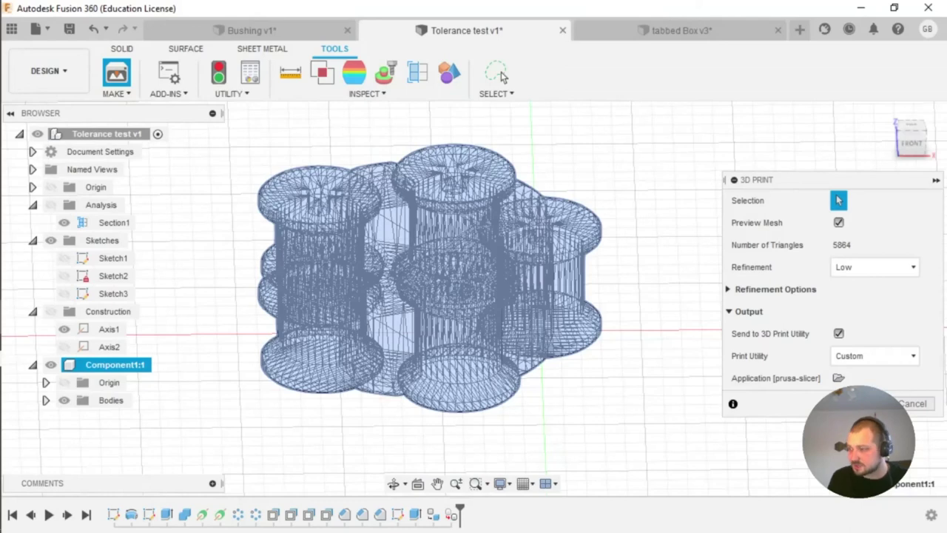
click(867, 403)
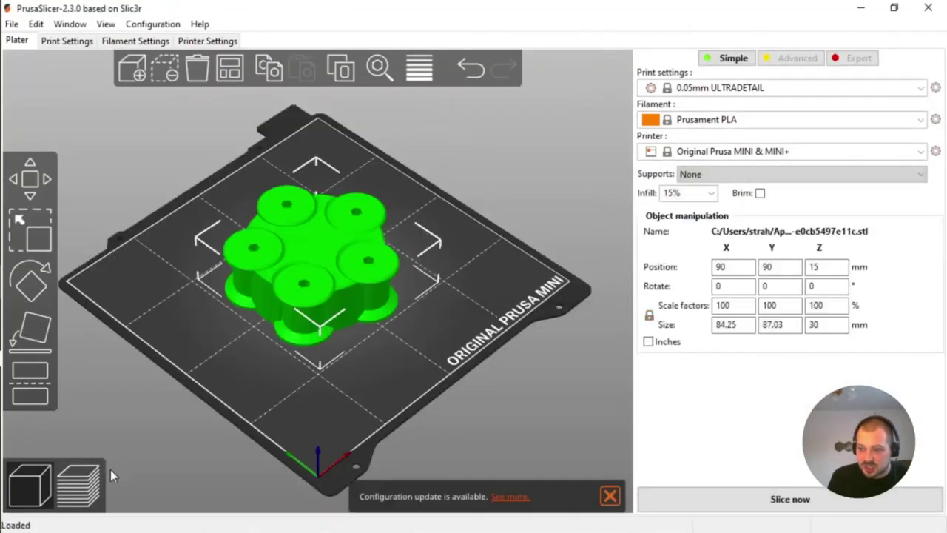
- Slice the model for preview and lower the displayed top layer to 20.45 mm to inspect the spools' interior and gaps
click(87, 494)
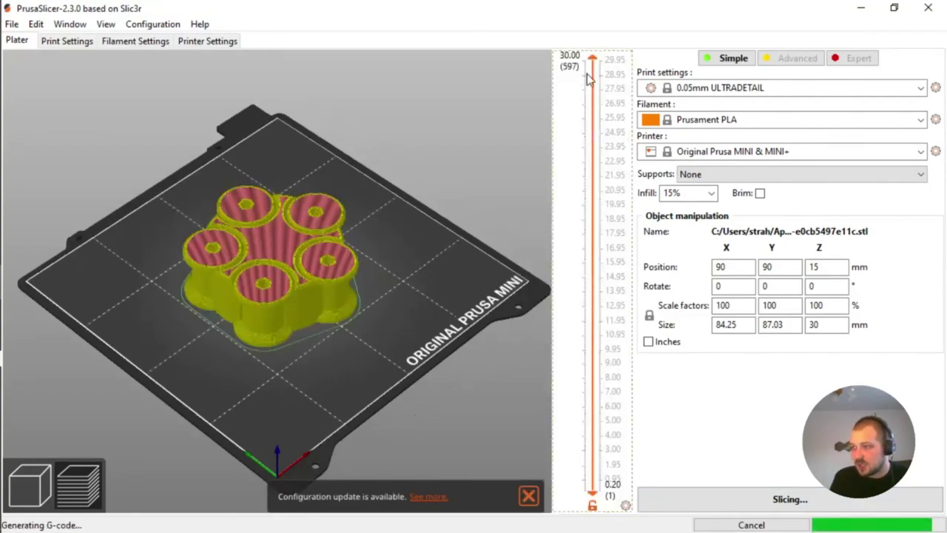
drag(375, 212, 320, 221)
scroll(307, 225, down, 2)
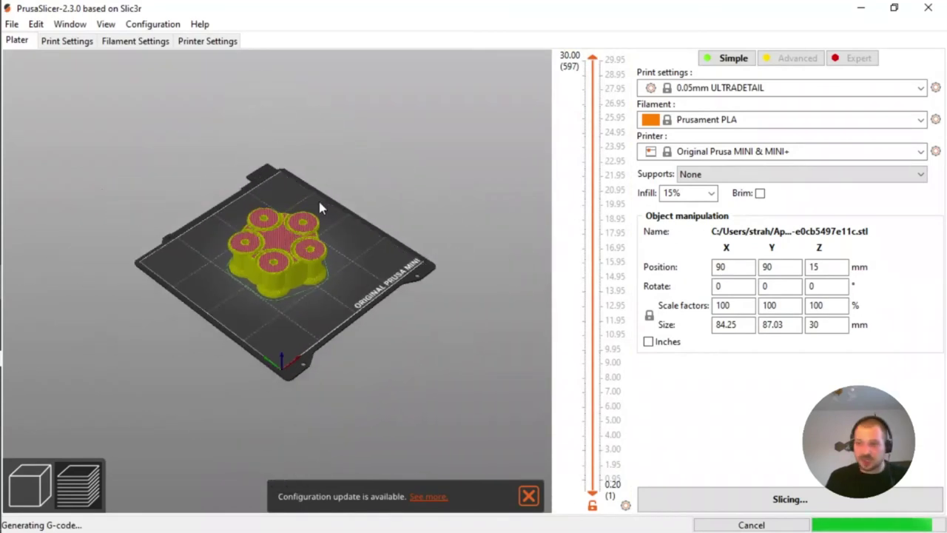
scroll(322, 196, up, 5)
drag(592, 57, 592, 198)
scroll(283, 273, up, 3)
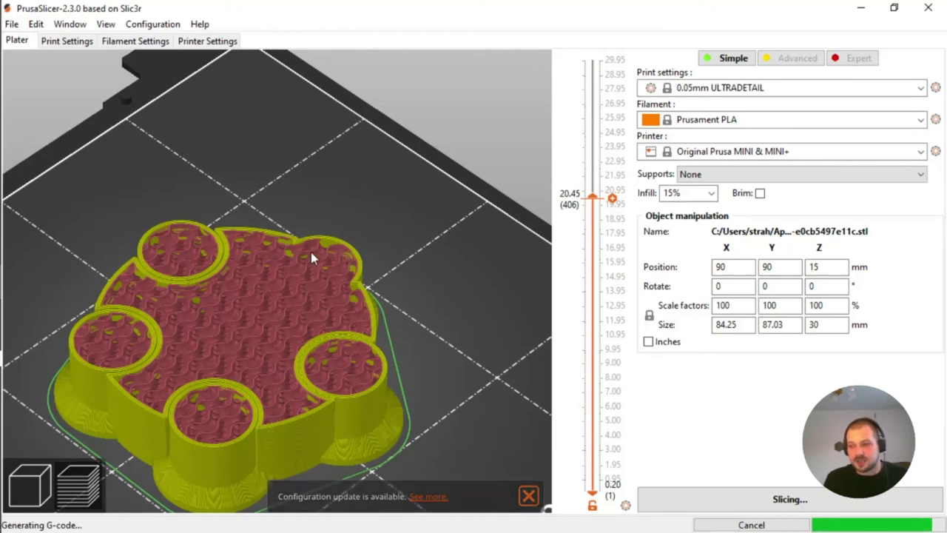
mouse_move(357, 367)
mouse_down()
mouse_move(323, 410)
mouse_move(402, 338)
mouse_move(363, 383)
mouse_move(395, 359)
mouse_move(347, 373)
mouse_up()
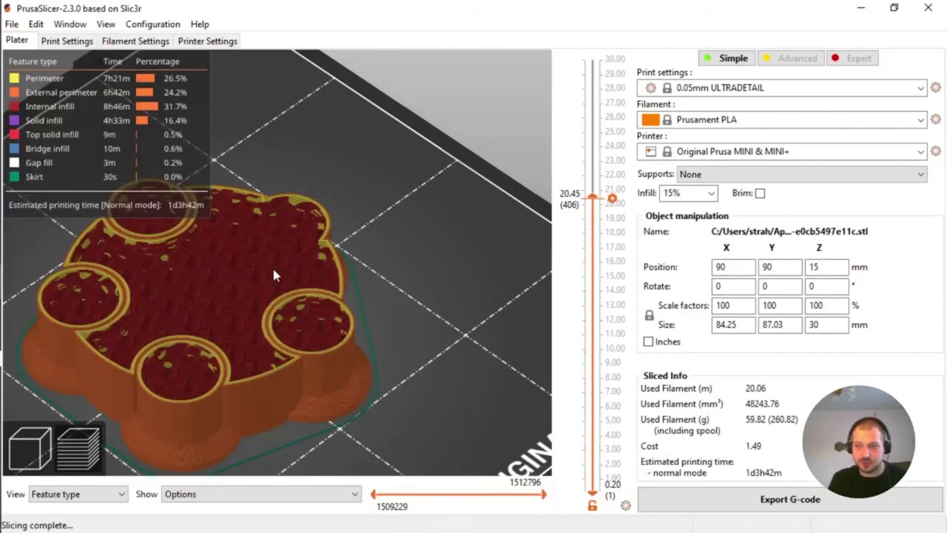
- Raise the layer preview to the top layer at 30.00 mm
drag(235, 271, 275, 257)
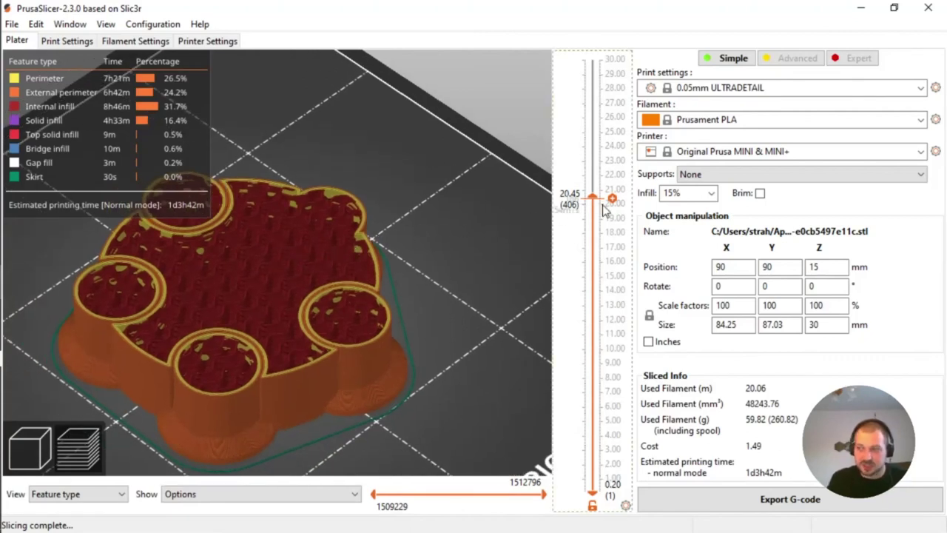
drag(593, 204, 578, 216)
drag(560, 133, 527, 95)
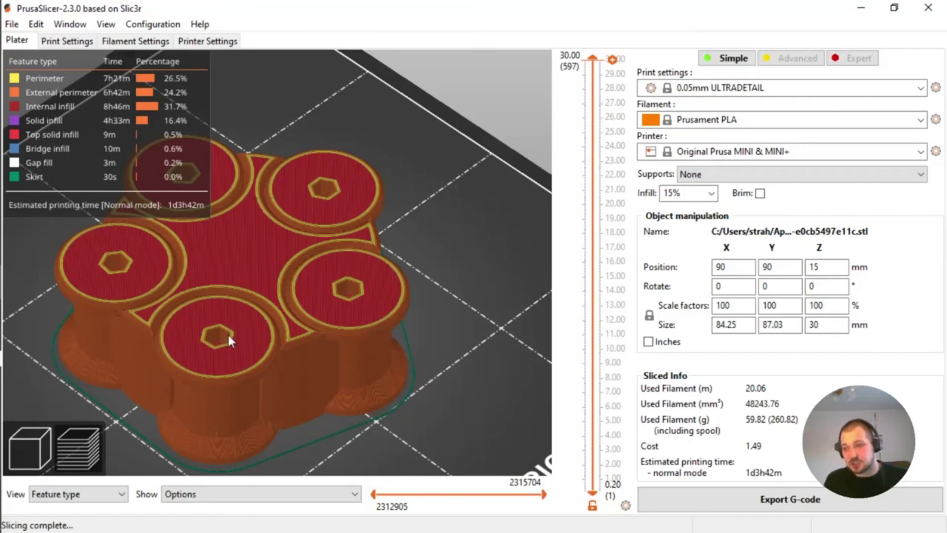
- Examine the sliced top layer up close, including the hexagonal holes and the gaps around each spool
scroll(252, 302, up, 3)
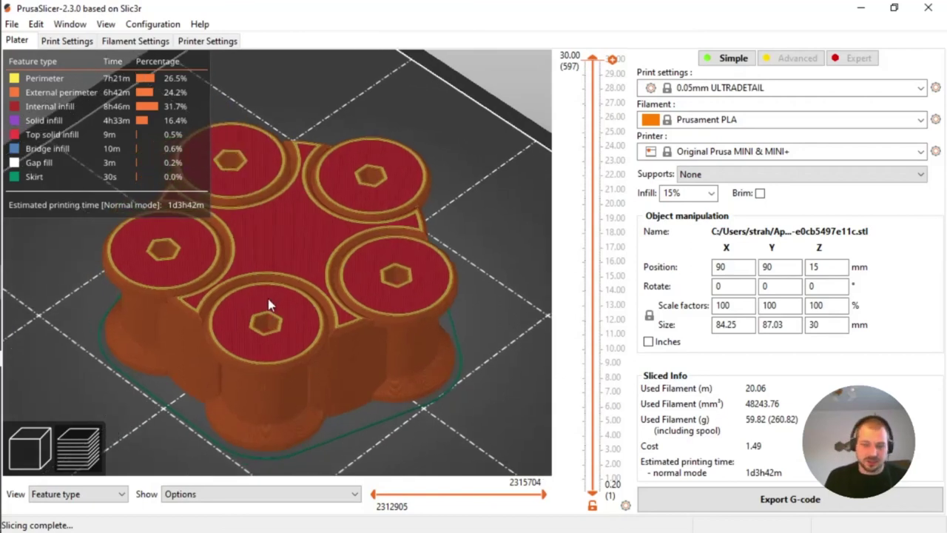
scroll(274, 307, up, 2)
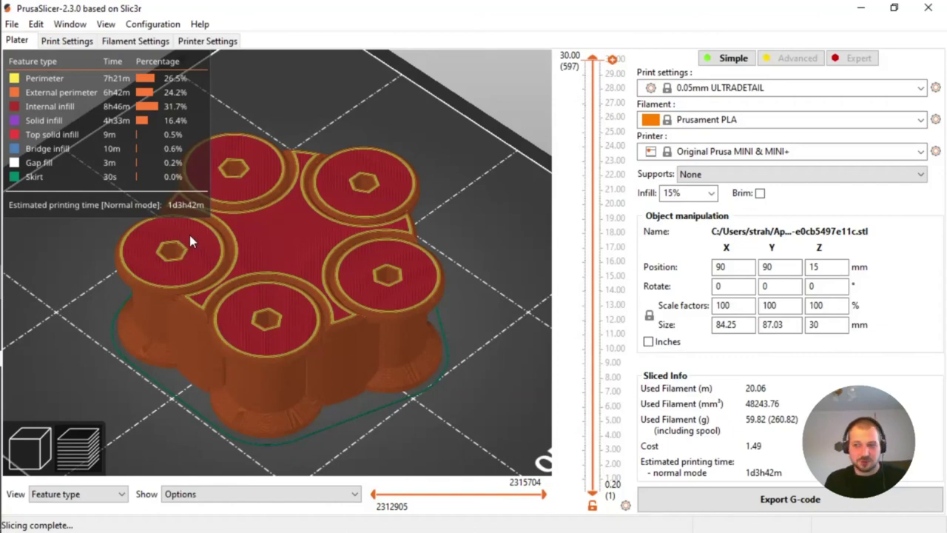
right_drag(180, 247, 217, 244)
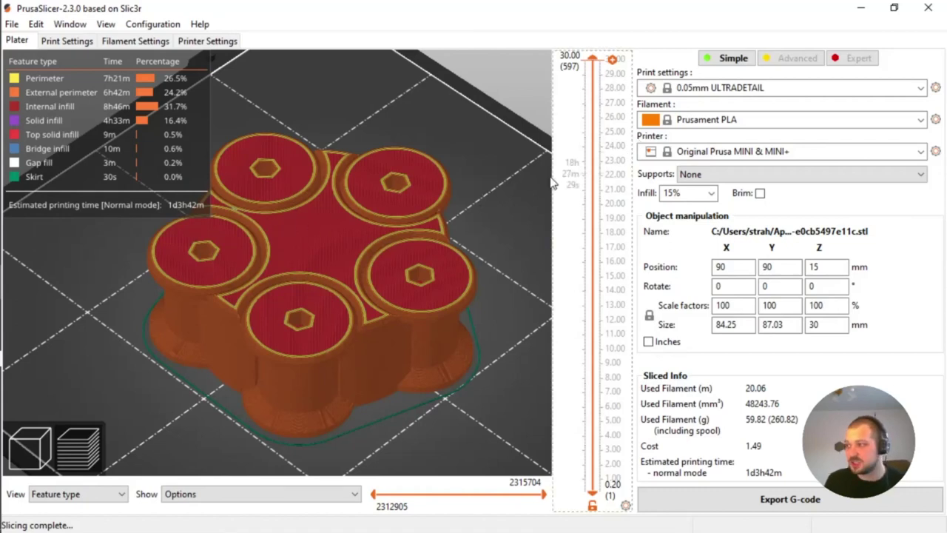
scroll(364, 257, up, 1)
scroll(362, 248, up, 1)
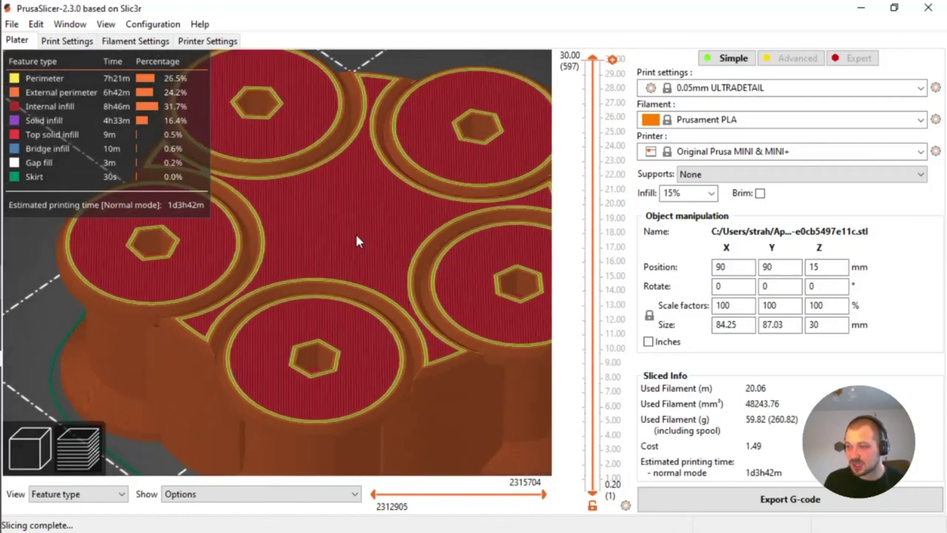
scroll(360, 239, down, 5)
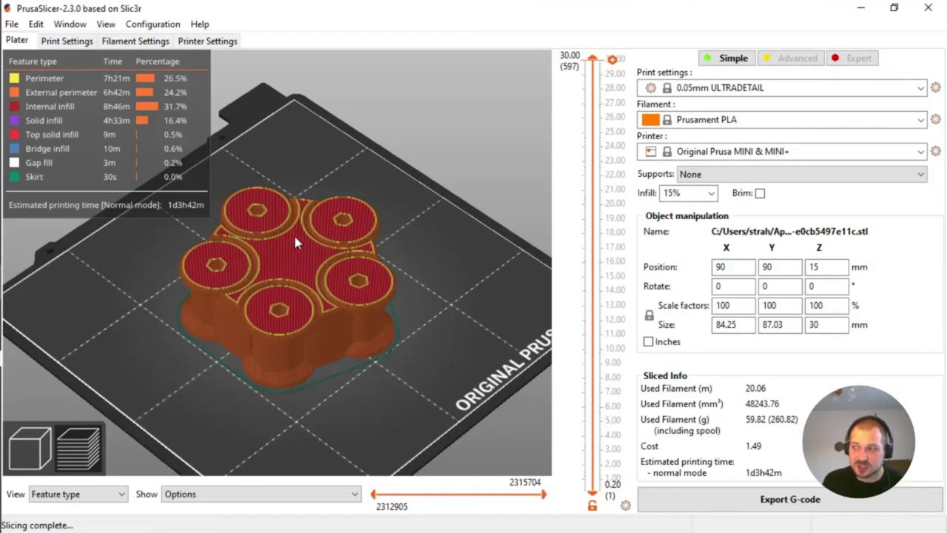
right_drag(301, 243, 304, 229)
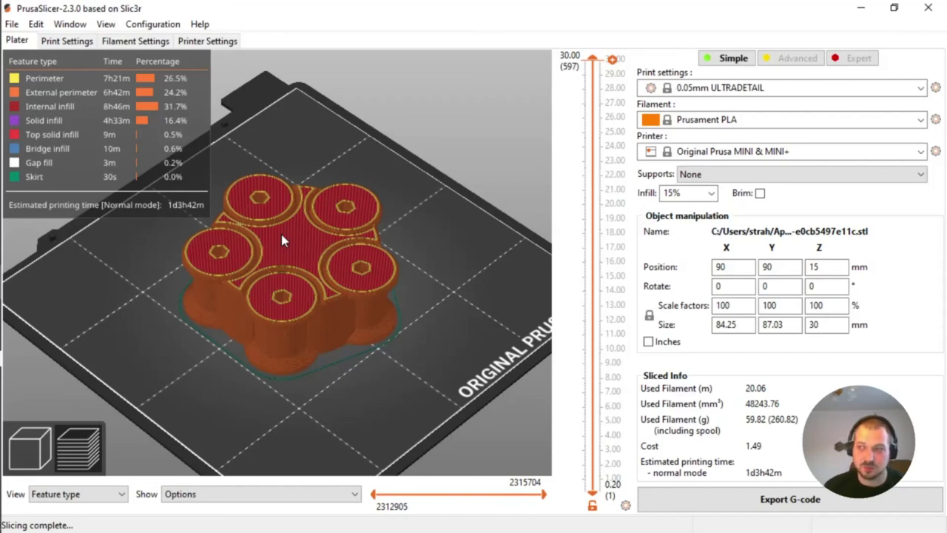
drag(334, 237, 313, 263)
scroll(266, 251, up, 5)
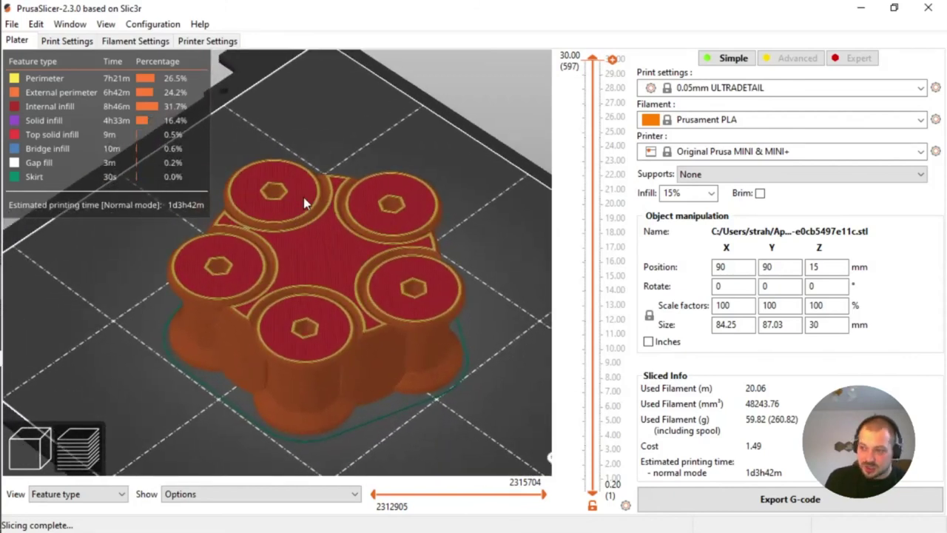
- Switch back to Fusion 360 and view the finished spool assembly from several angles
click(865, 8)
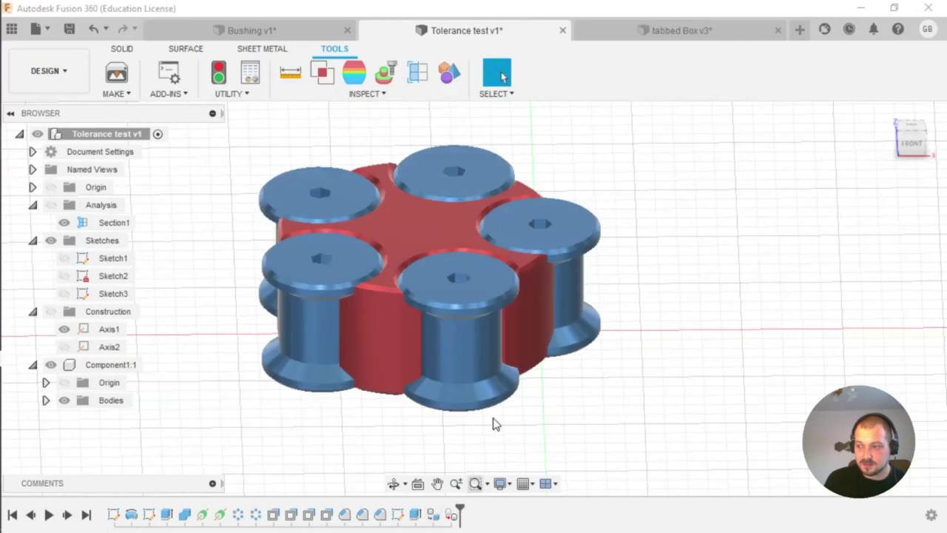
shift+middle_drag(507, 274, 533, 326)
middle_drag(589, 333, 580, 311)
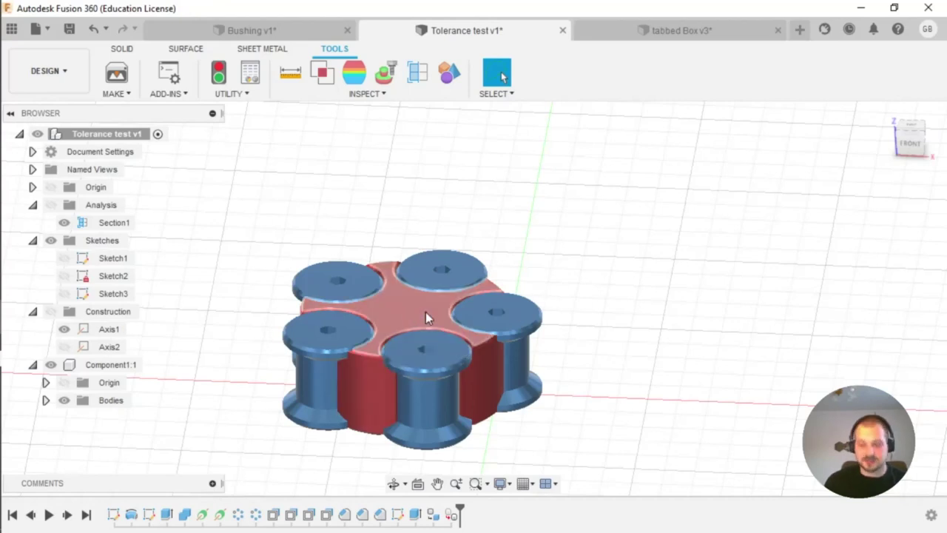
shift+middle_drag(406, 307, 387, 320)
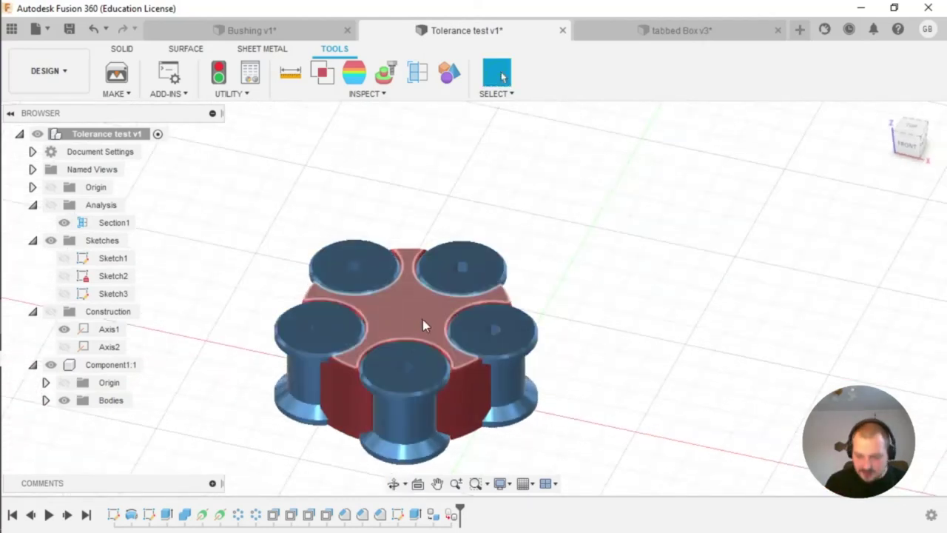
middle_drag(310, 363, 289, 334)
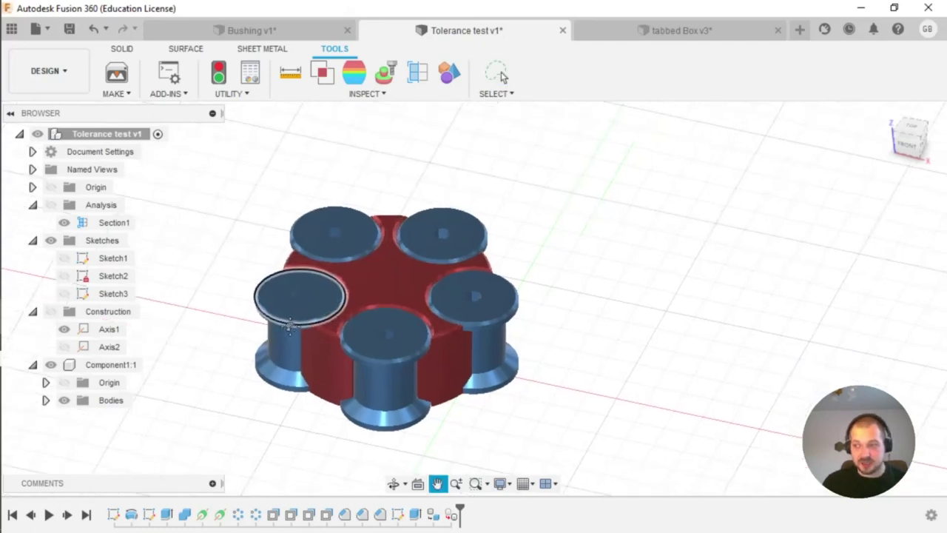